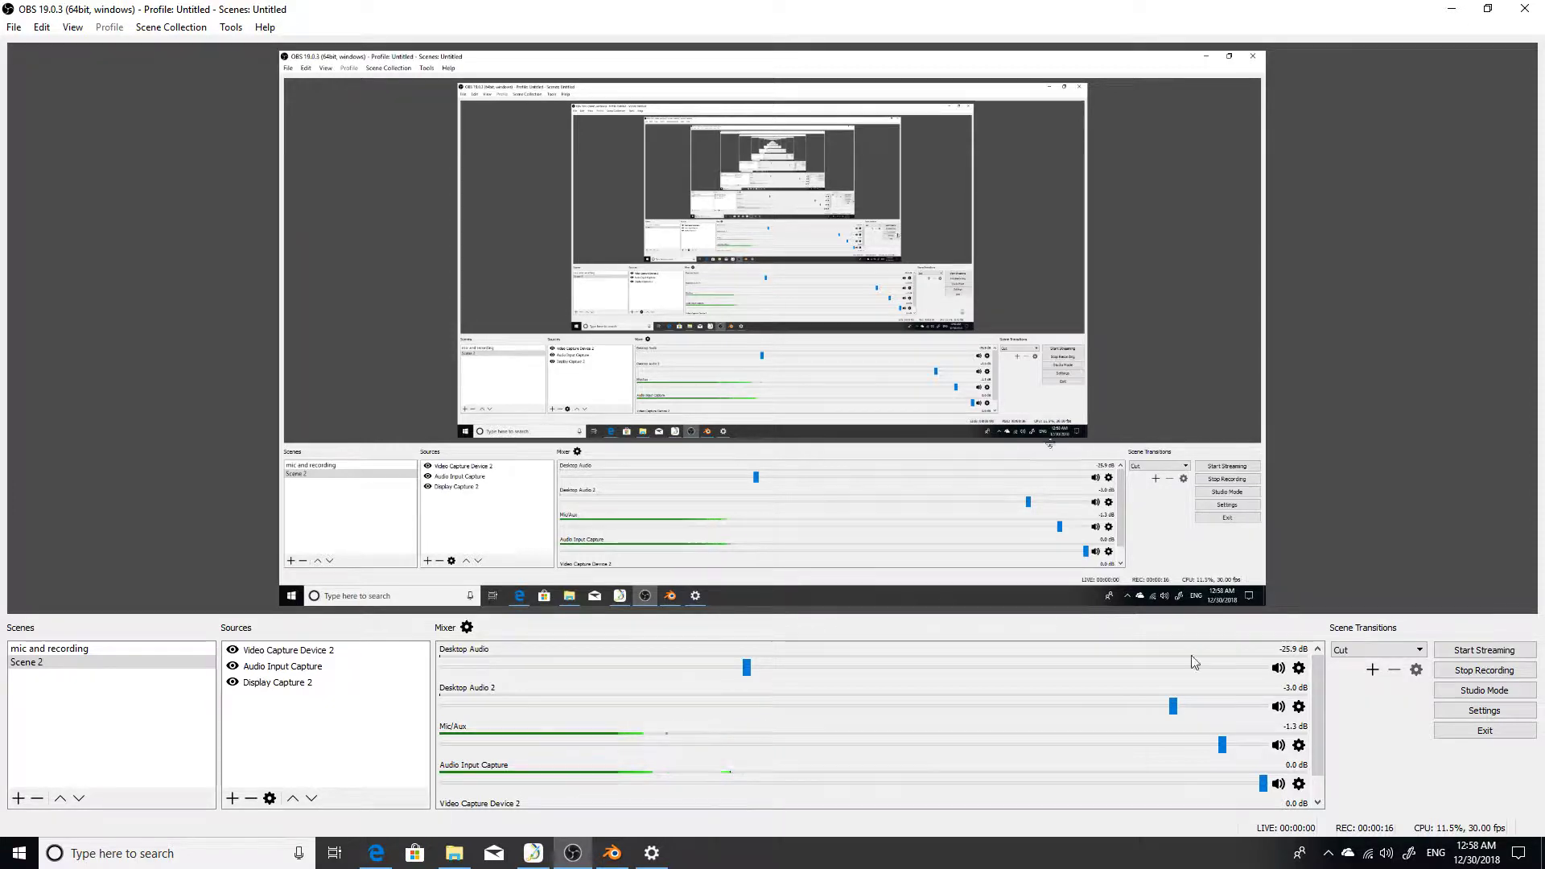
Switch to Blender and search the user preferences add-ons for "image" to check that Import Images as Planes is enabled
{"action": "left_click", "coordinate": [605, 856]}
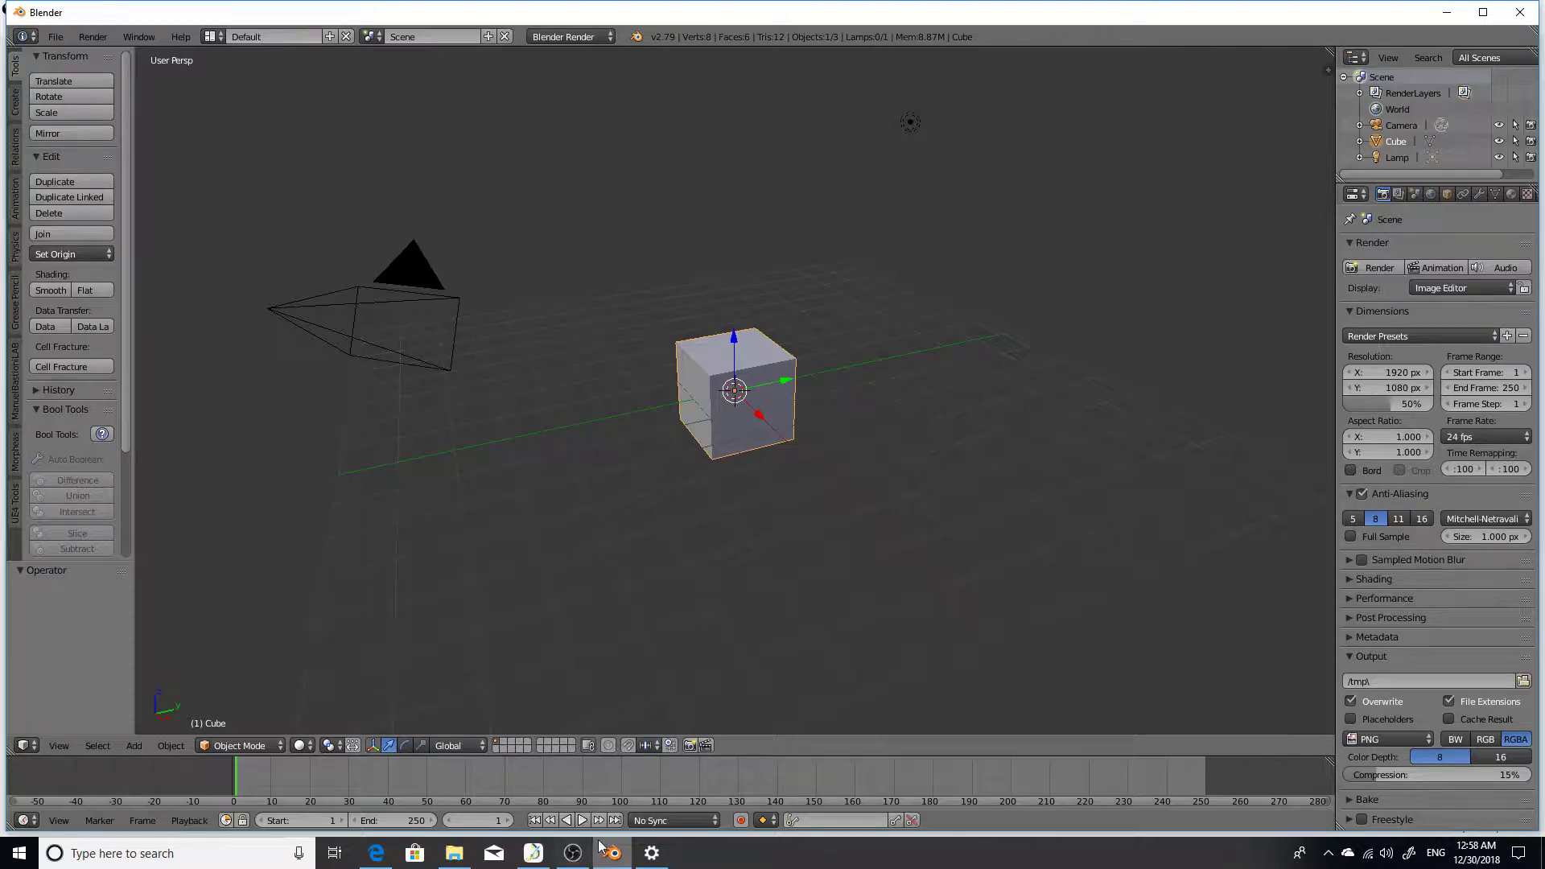
{"action": "left_click", "coordinate": [55, 37]}
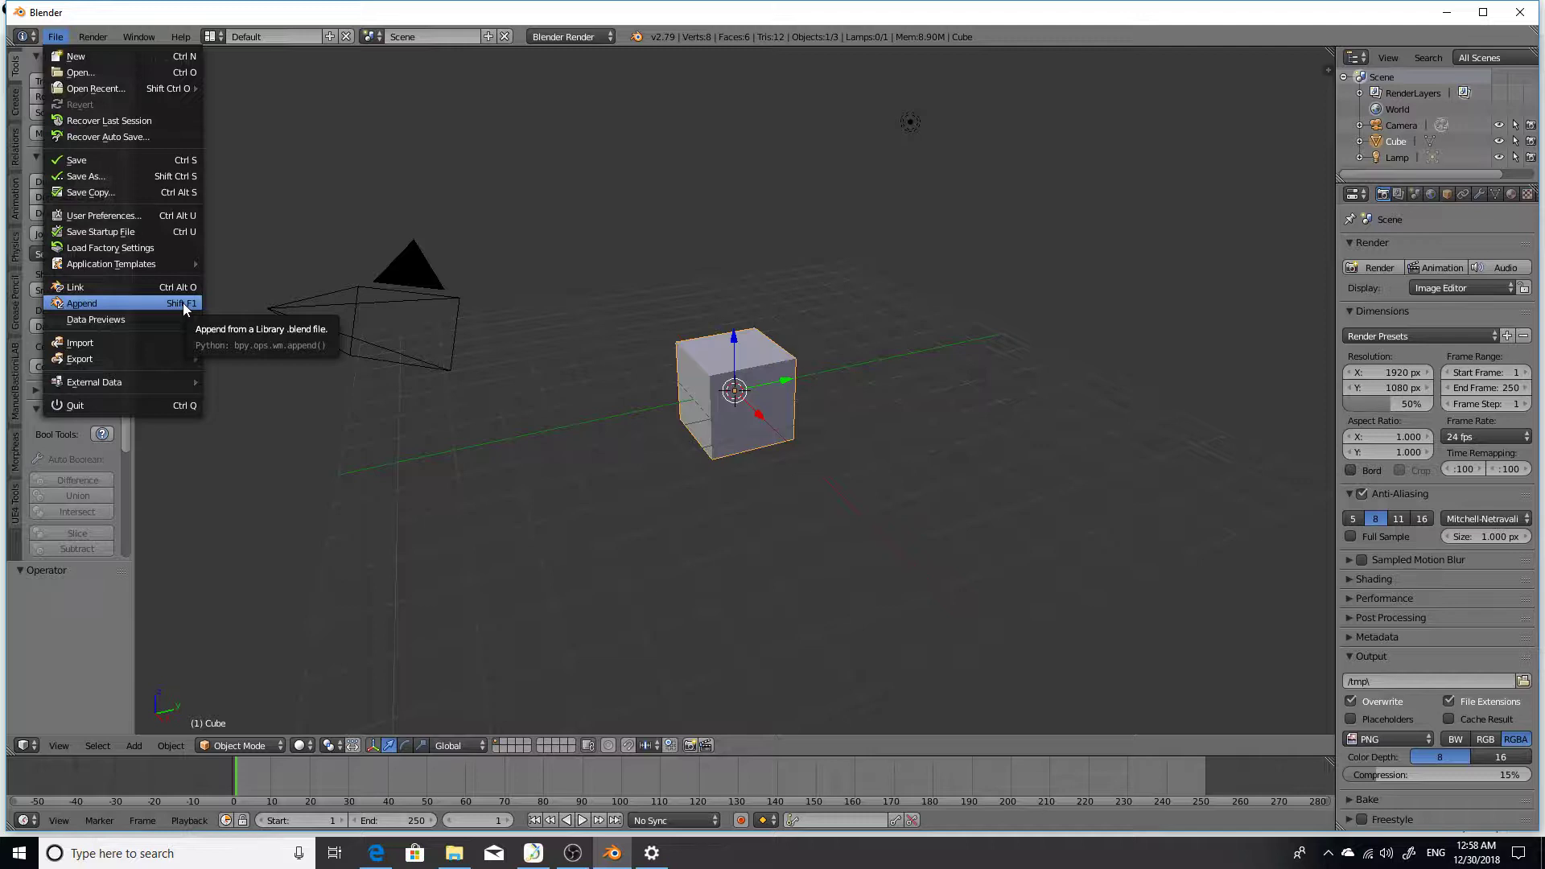
{"action": "left_click", "coordinate": [157, 221]}
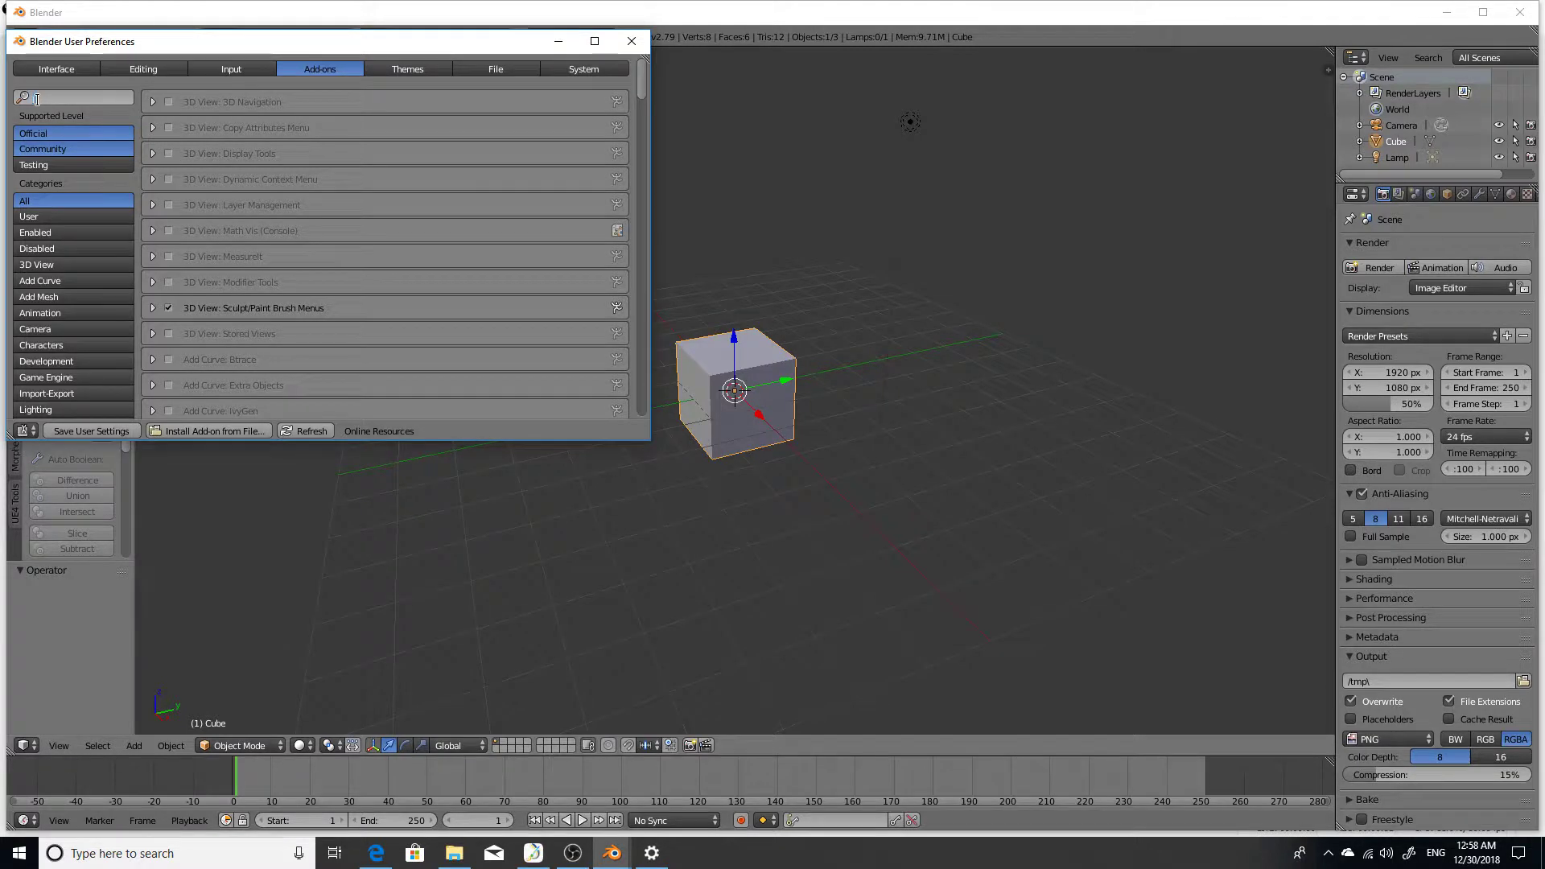
{"action": "type", "text": "image"}
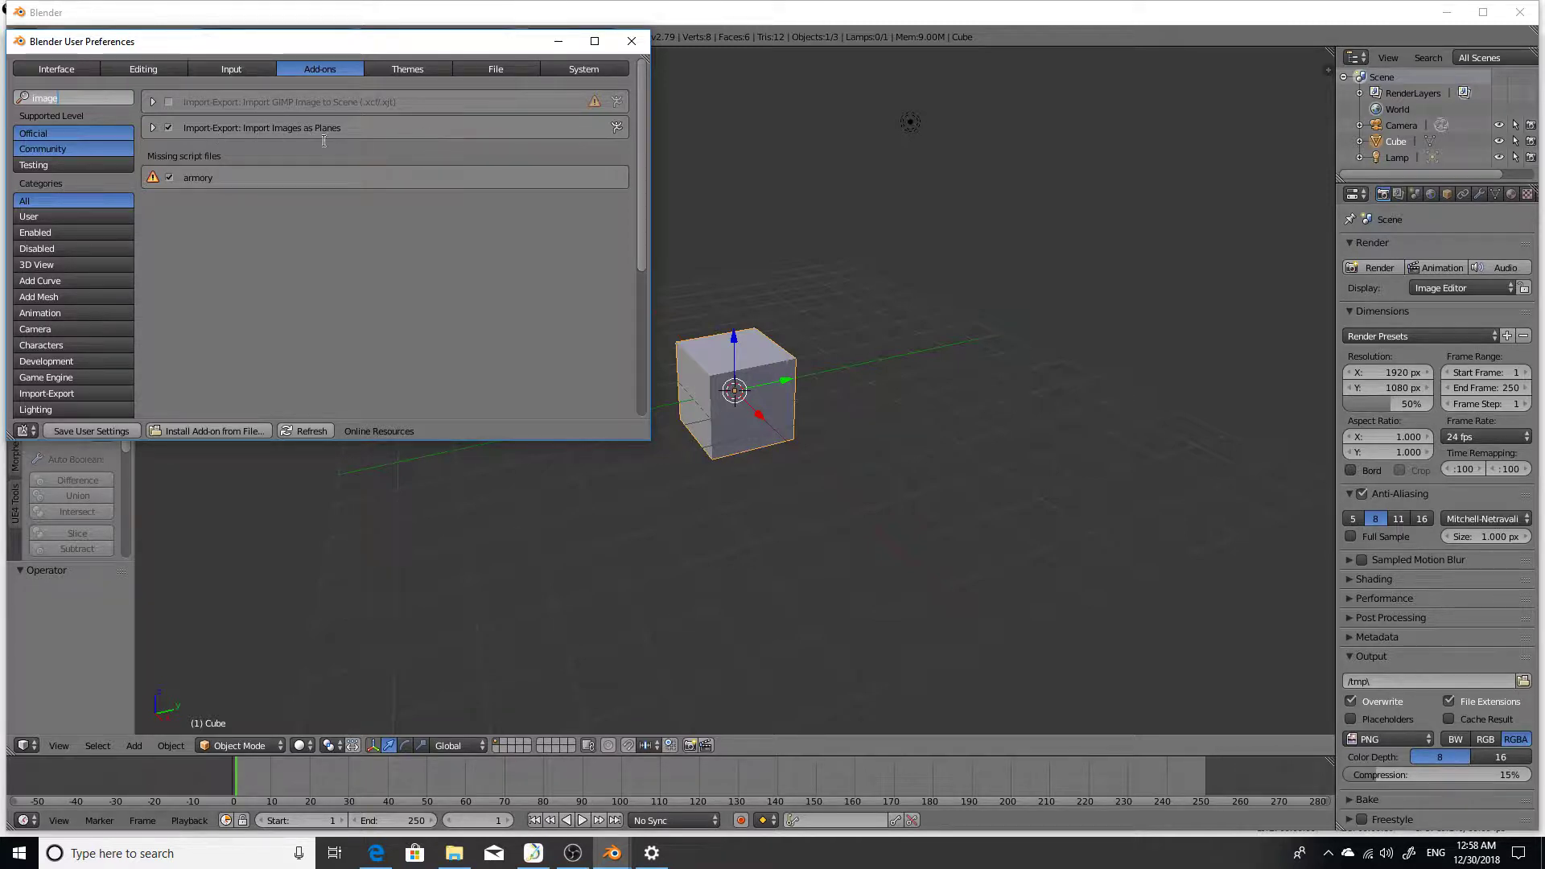
{"action": "left_click", "coordinate": [631, 42]}
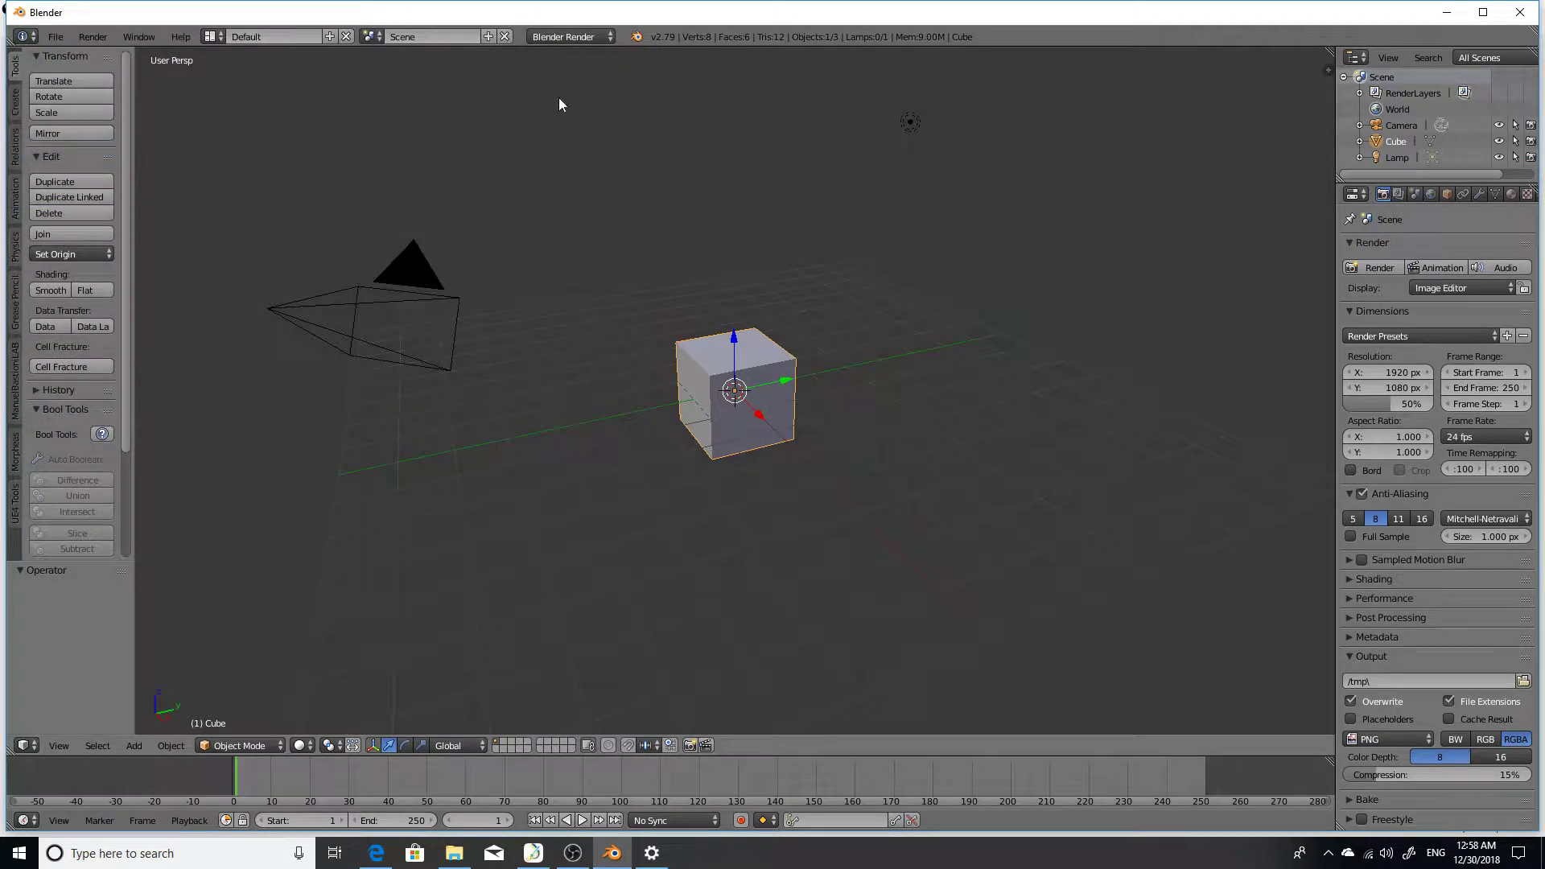
Place the 3D cursor in the empty space beside the cube
{"action": "left_click", "coordinate": [688, 331]}
{"action": "left_click", "coordinate": [906, 348]}
{"action": "key", "text": "KP_4"}
{"action": "key", "text": "KP_4"}
{"action": "key", "text": "KP_4"}
{"action": "key", "text": "KP_4"}
{"action": "key", "text": "KP_4"}
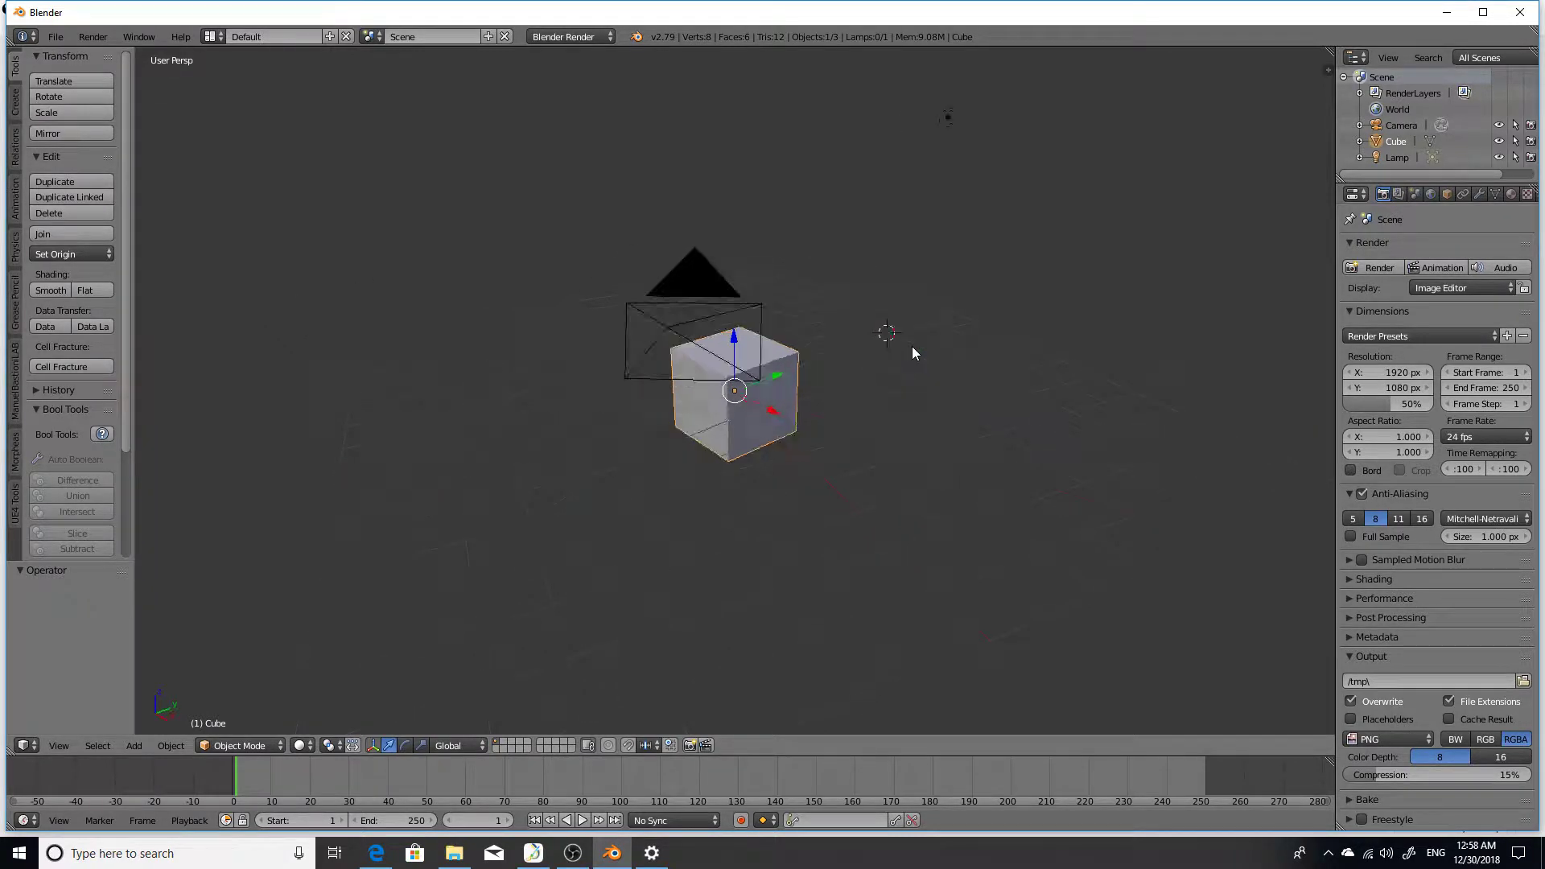
{"action": "key", "text": "KP_6"}
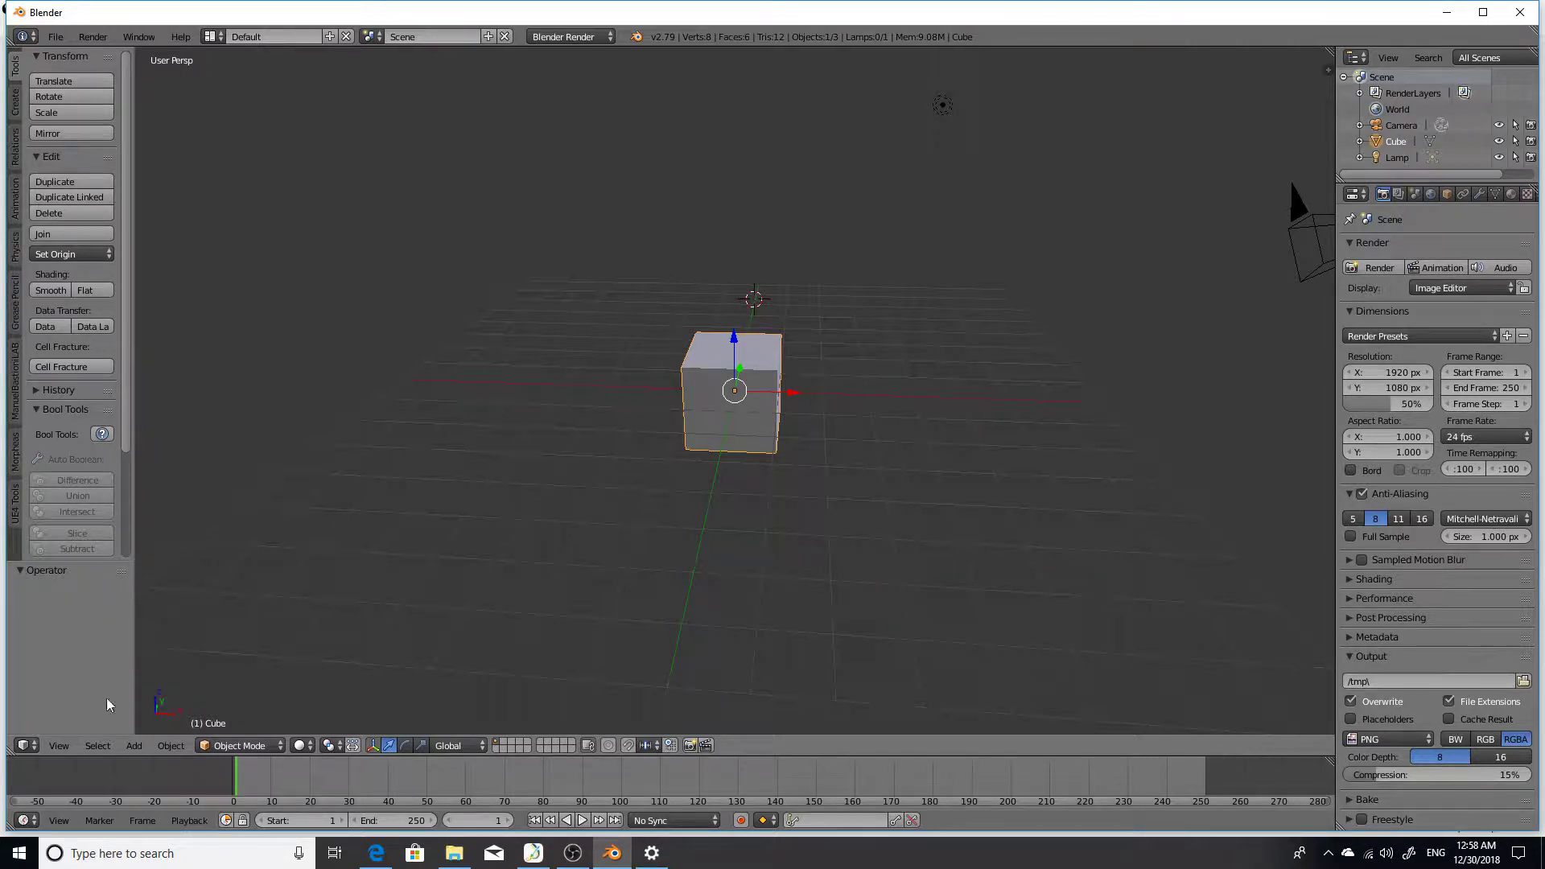
Start an Images as Planes import and browse to the GoPro footage folder inside Videos, showing its files as thumbnails
{"action": "left_click", "coordinate": [55, 37]}
{"action": "mouse_move", "coordinate": [76, 359]}
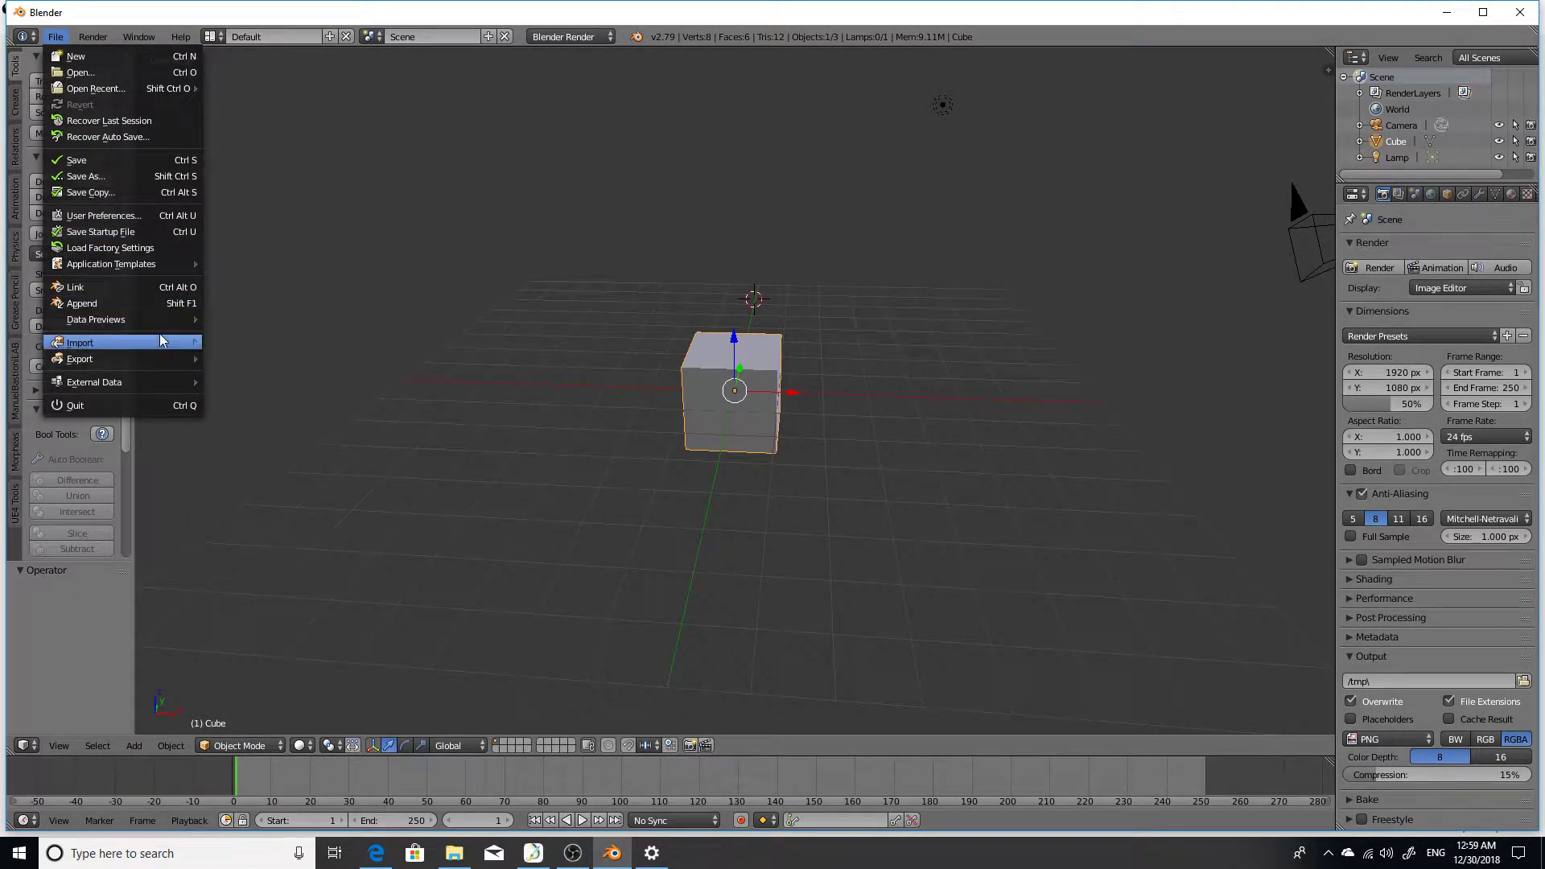
{"action": "mouse_move", "coordinate": [161, 343]}
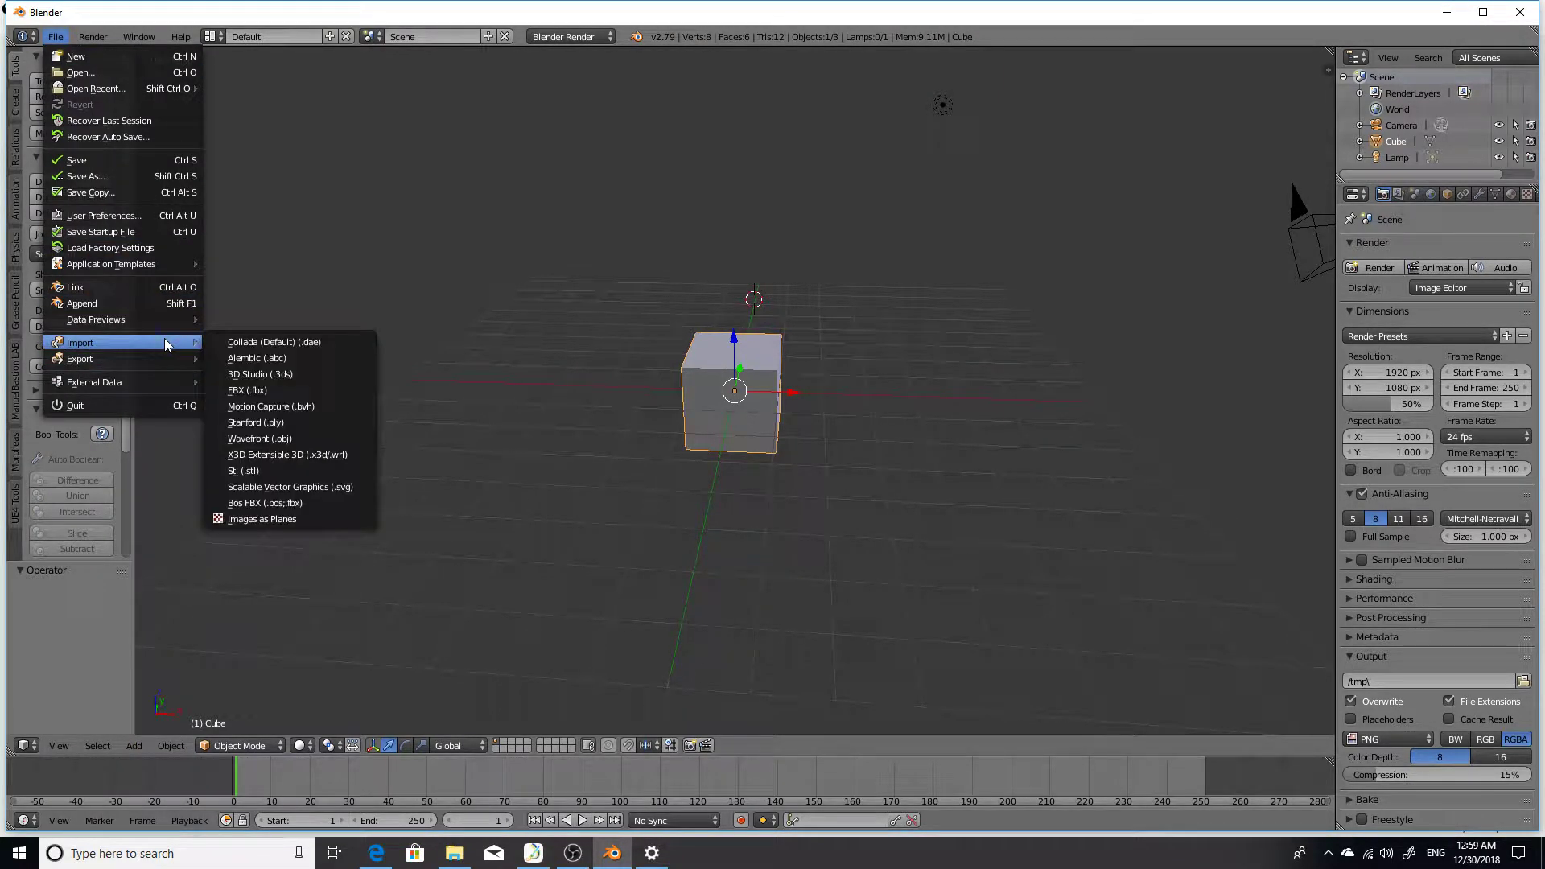
{"action": "left_click", "coordinate": [259, 519]}
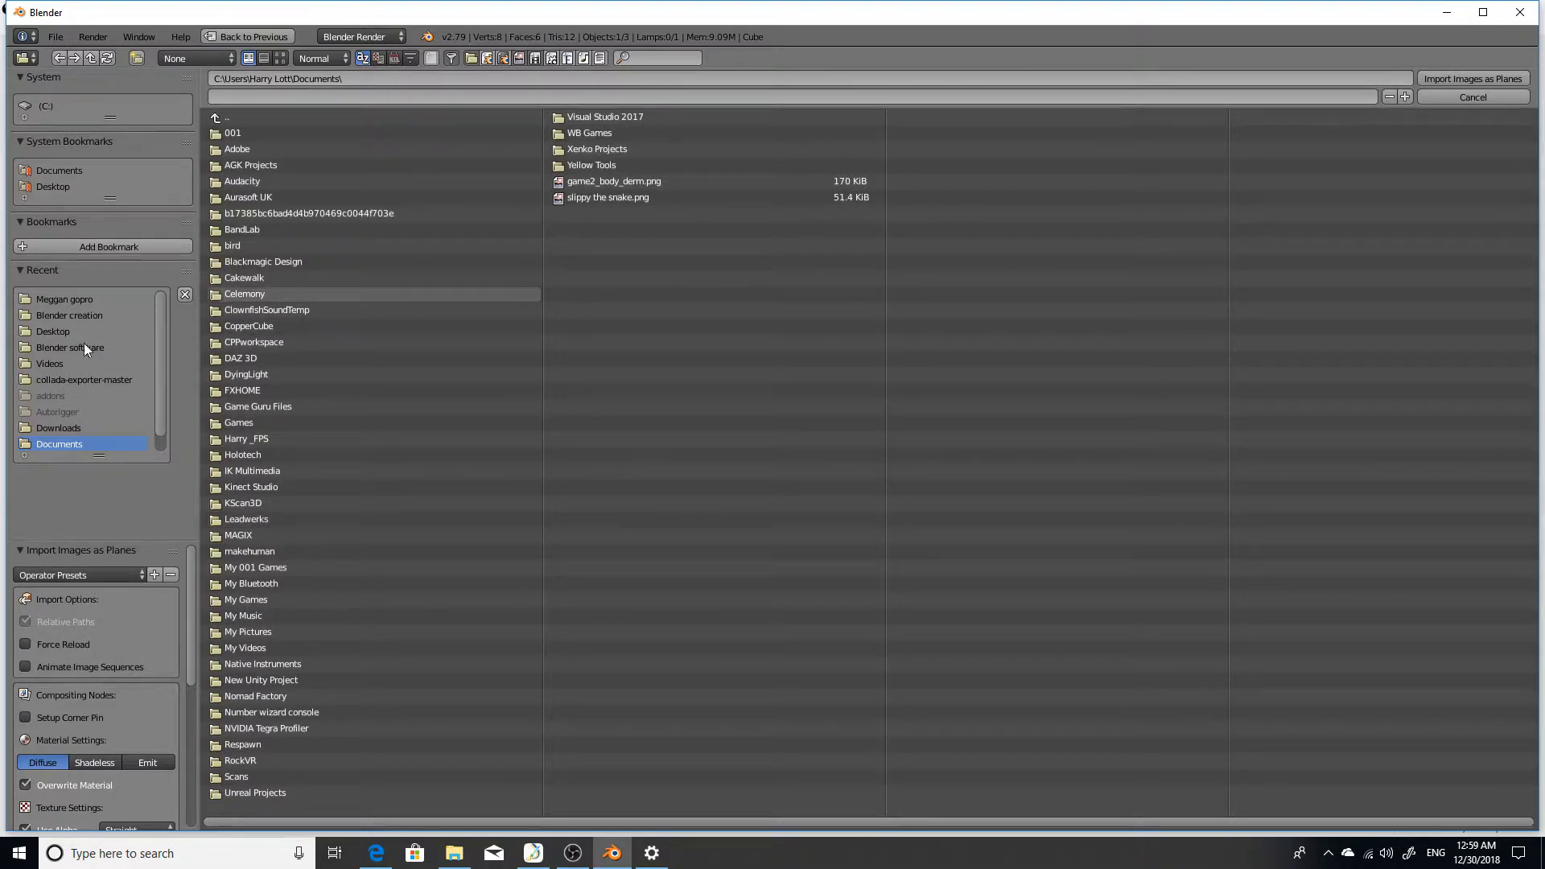
{"action": "left_click", "coordinate": [66, 359]}
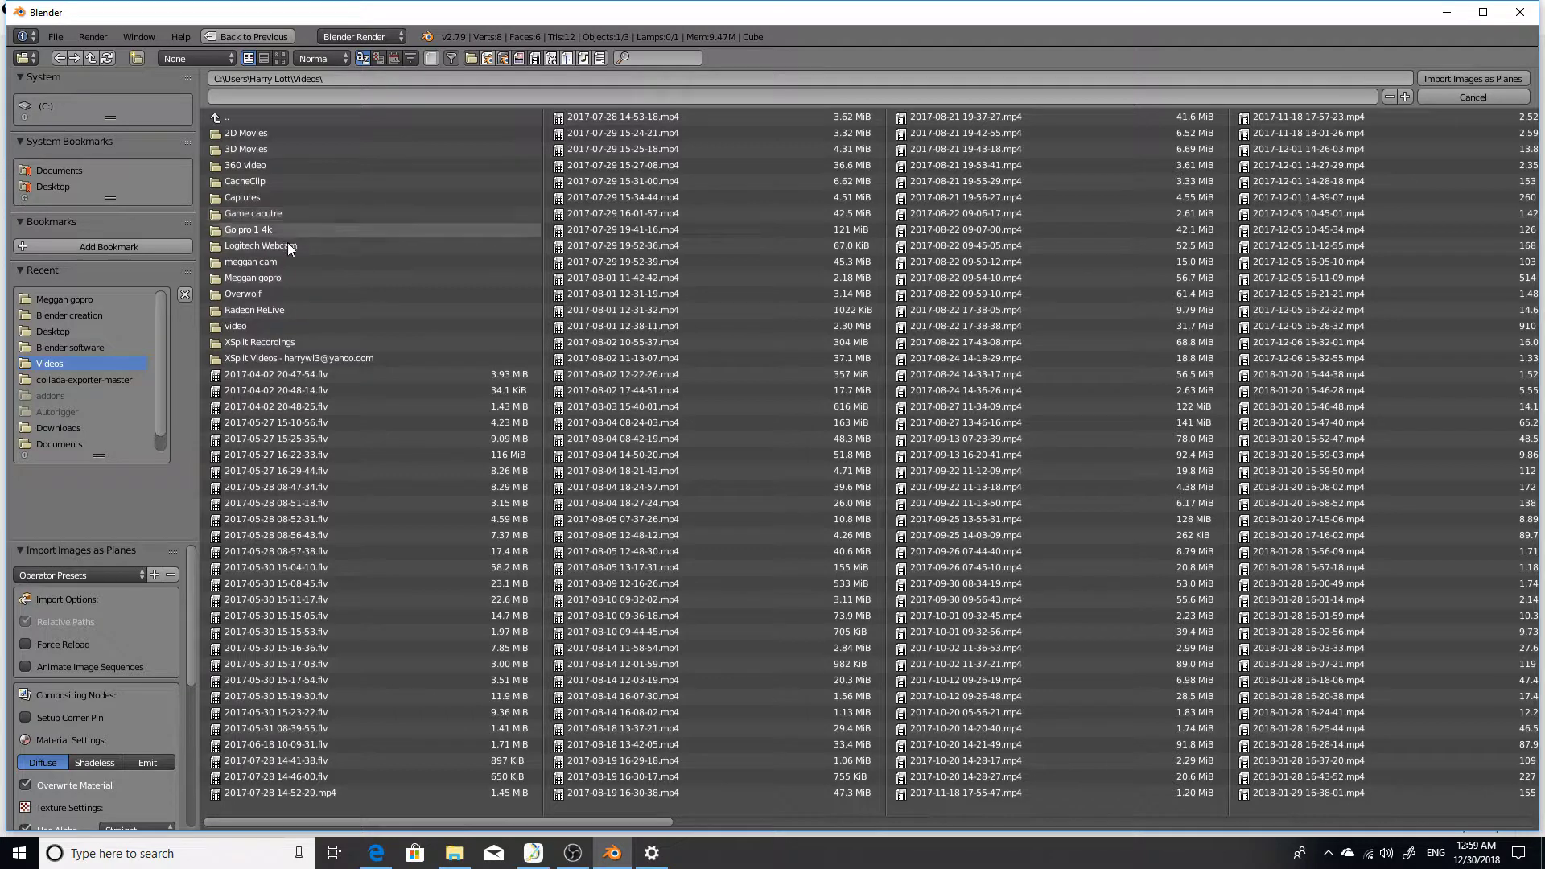
{"action": "left_click", "coordinate": [275, 277]}
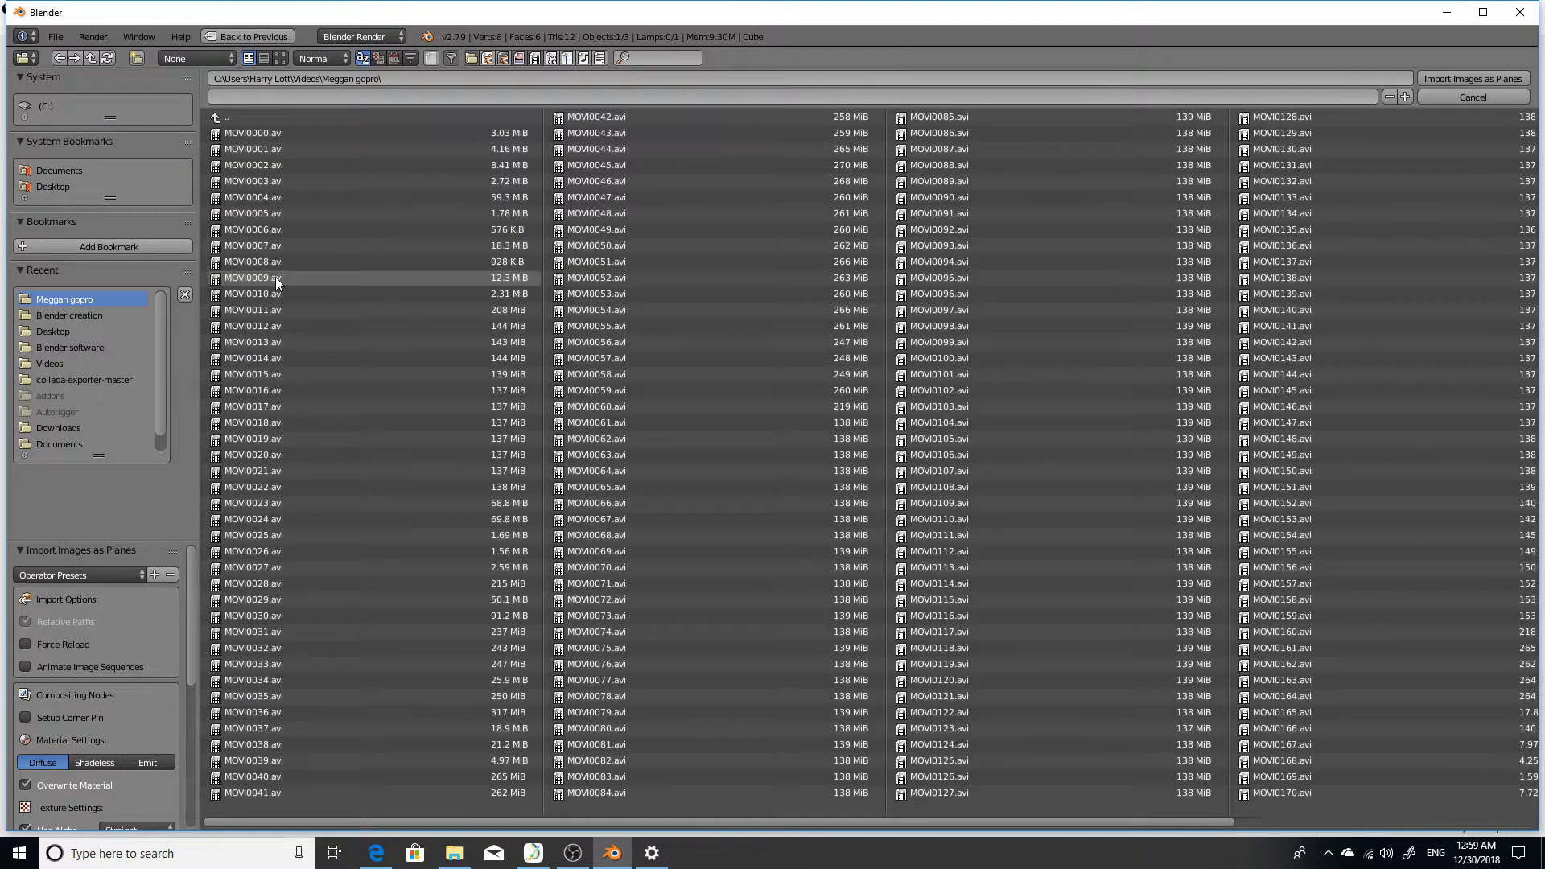
{"action": "left_click", "coordinate": [281, 59]}
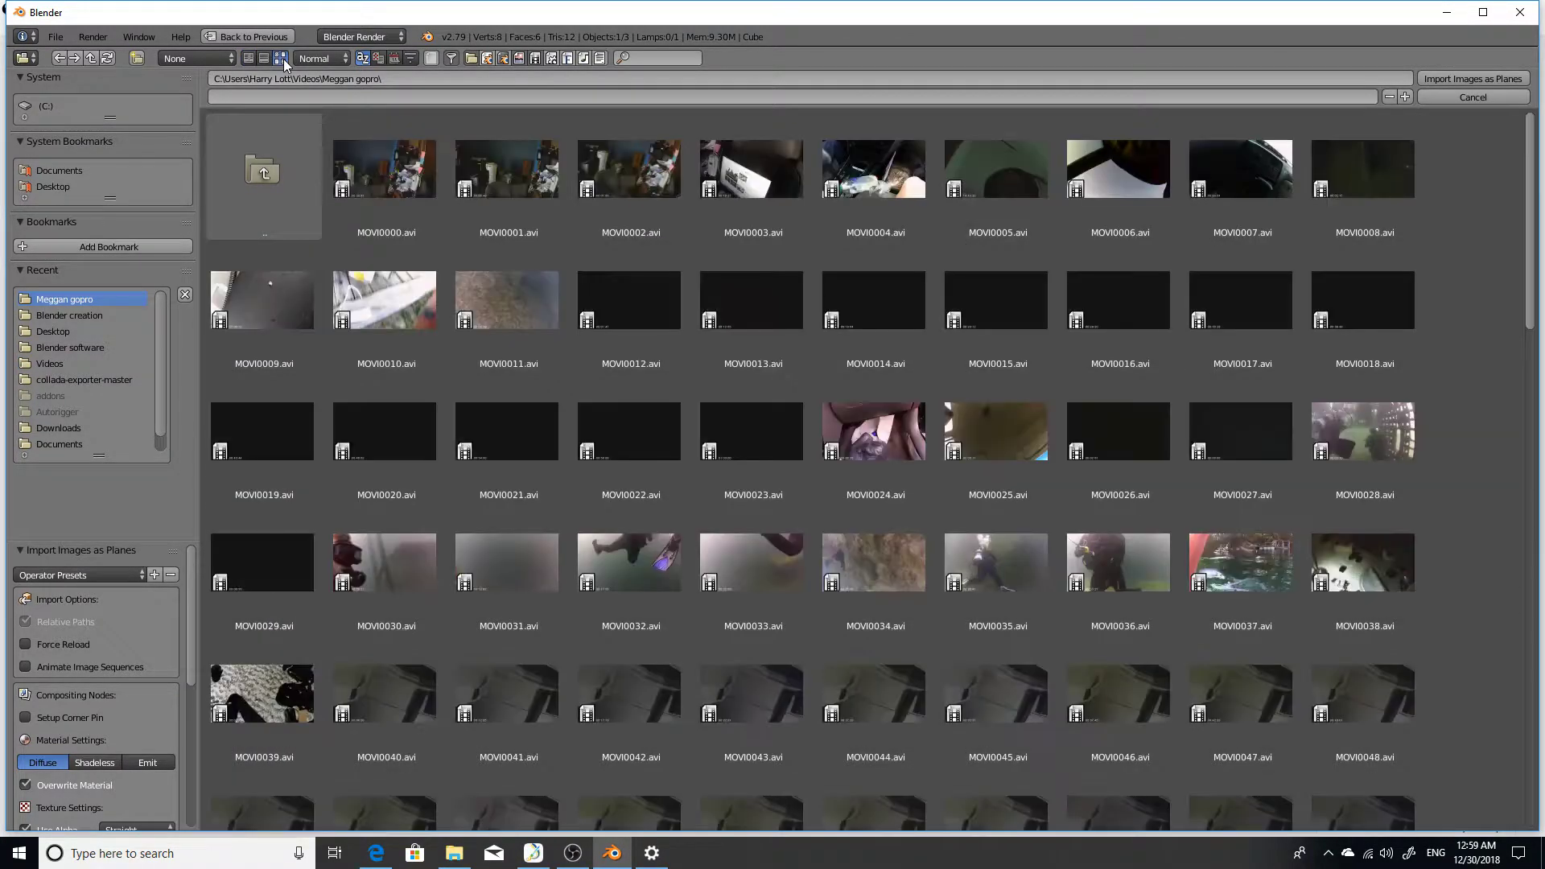
Choose MOVI0028.avi from the video thumbnails and import it as a plane
{"action": "scroll", "coordinate": [620, 404], "scroll_direction": "down", "scroll_amount": 5}
{"action": "scroll", "coordinate": [618, 398], "scroll_direction": "up", "scroll_amount": 4}
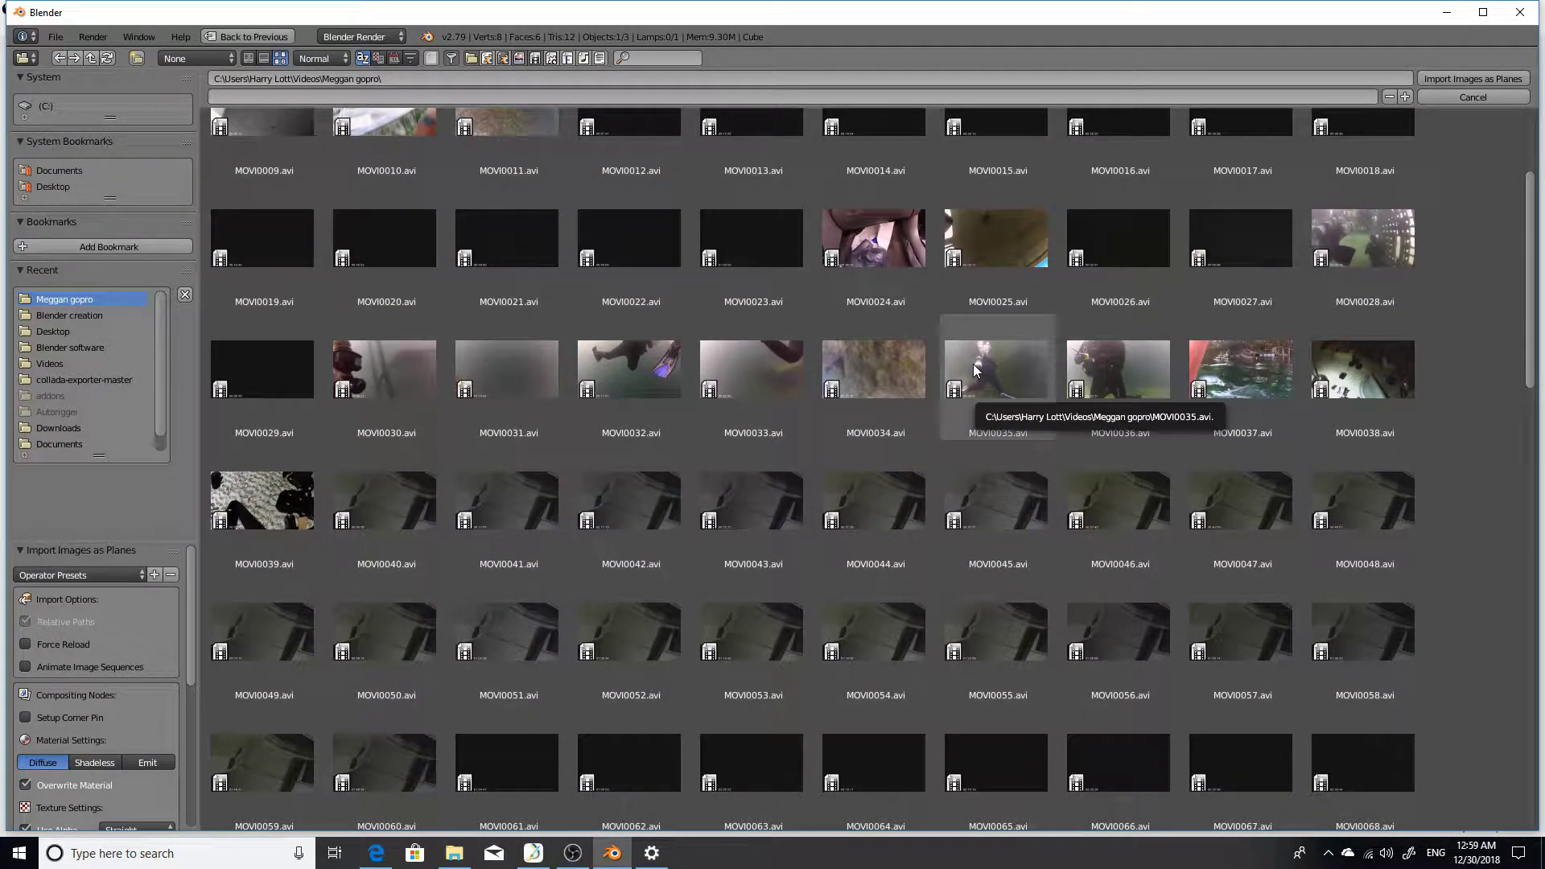
{"action": "left_click", "coordinate": [1334, 227]}
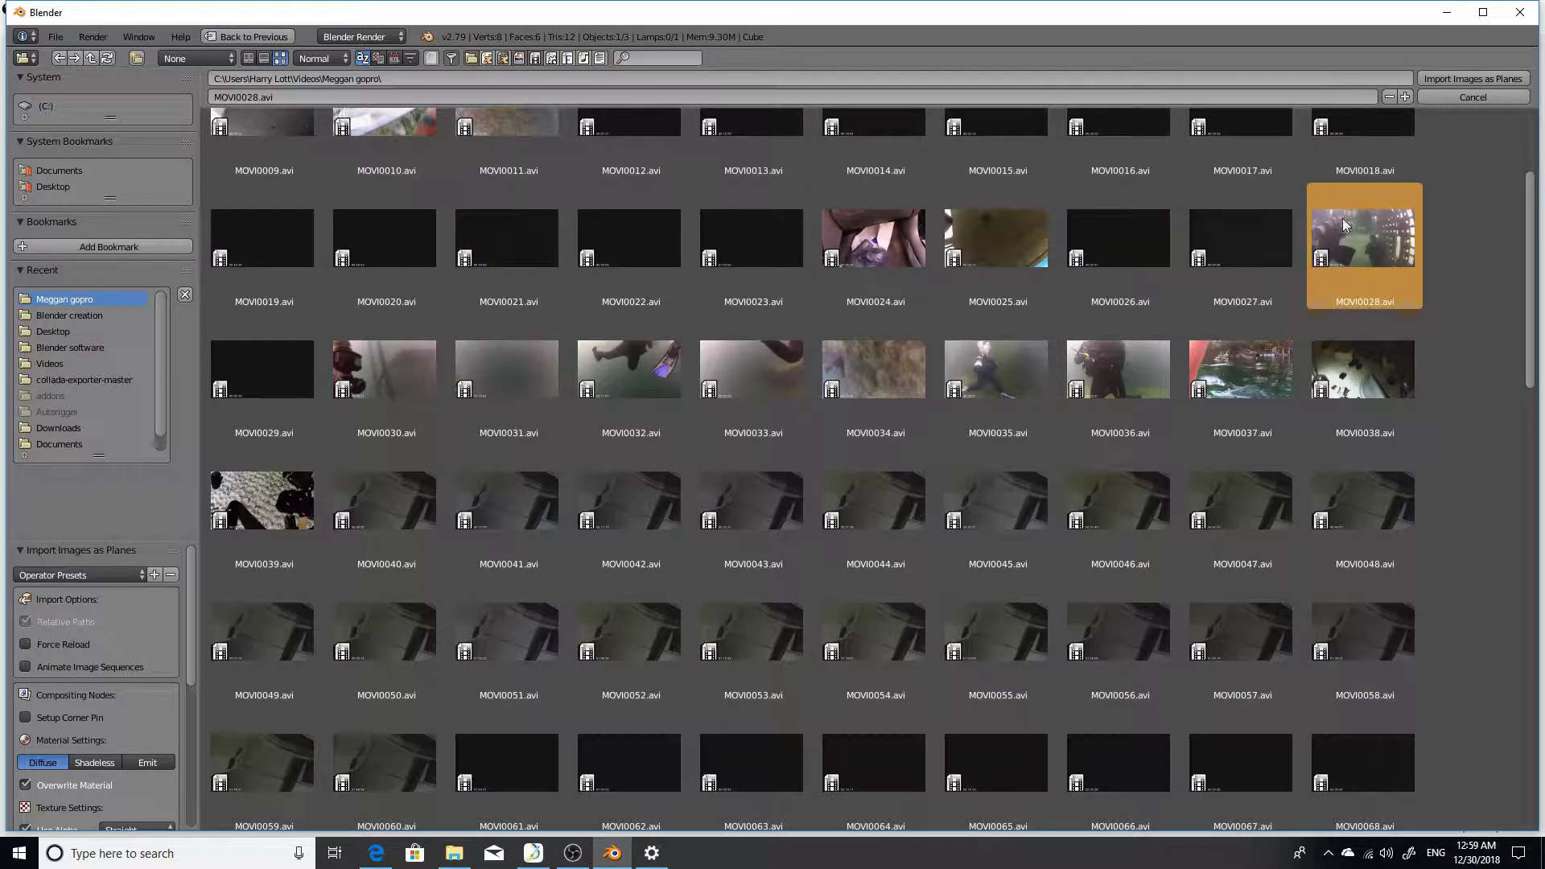
{"action": "left_click", "coordinate": [1492, 81]}
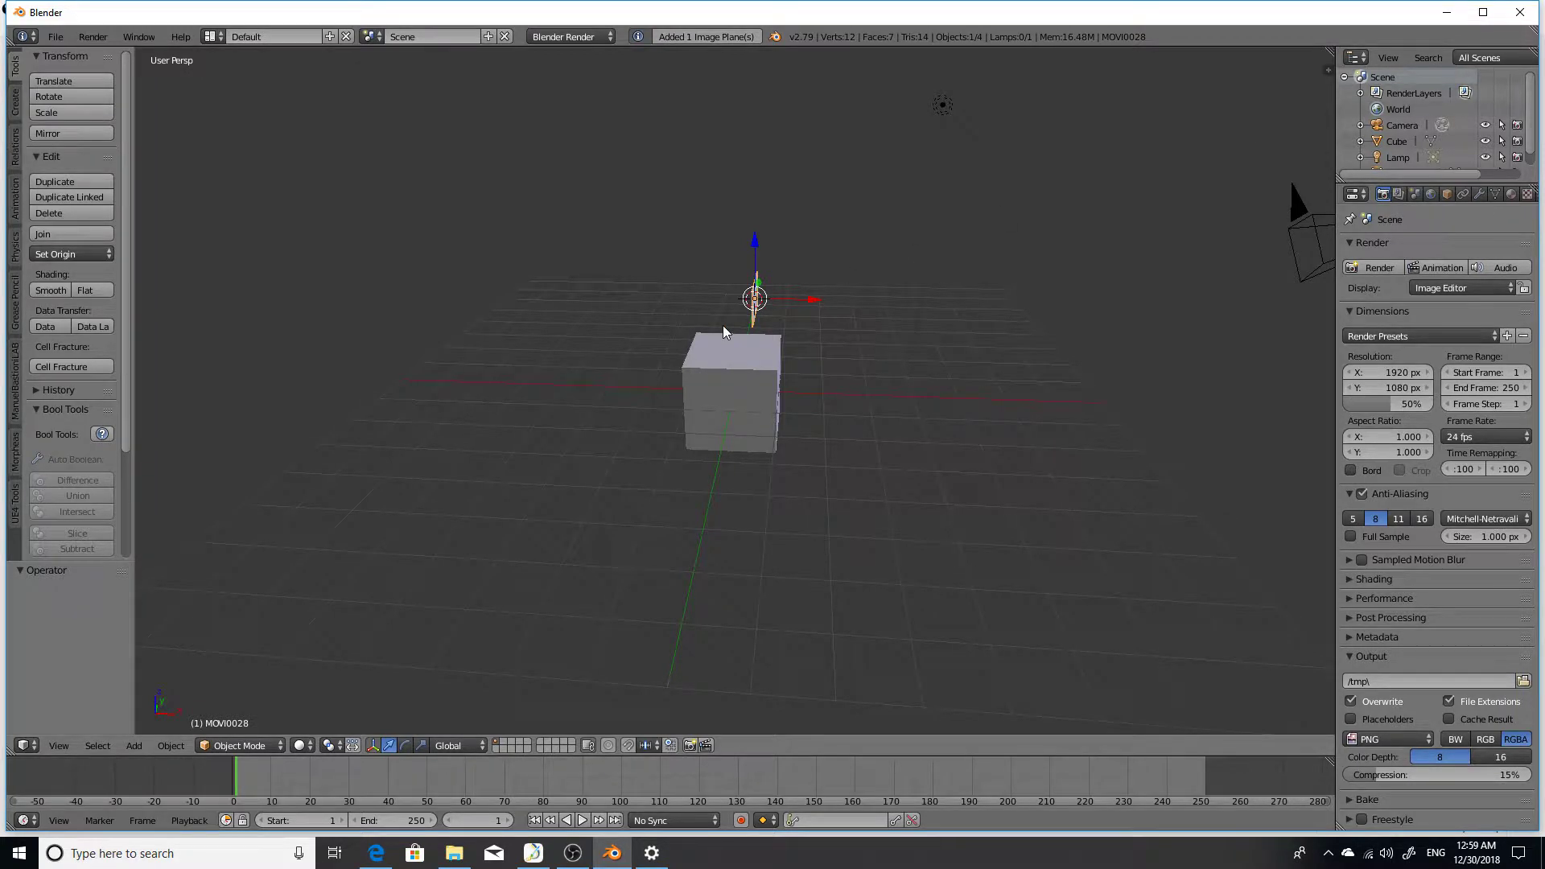
{"action": "key", "text": "KP_9"}
{"action": "key", "text": "KP_9"}
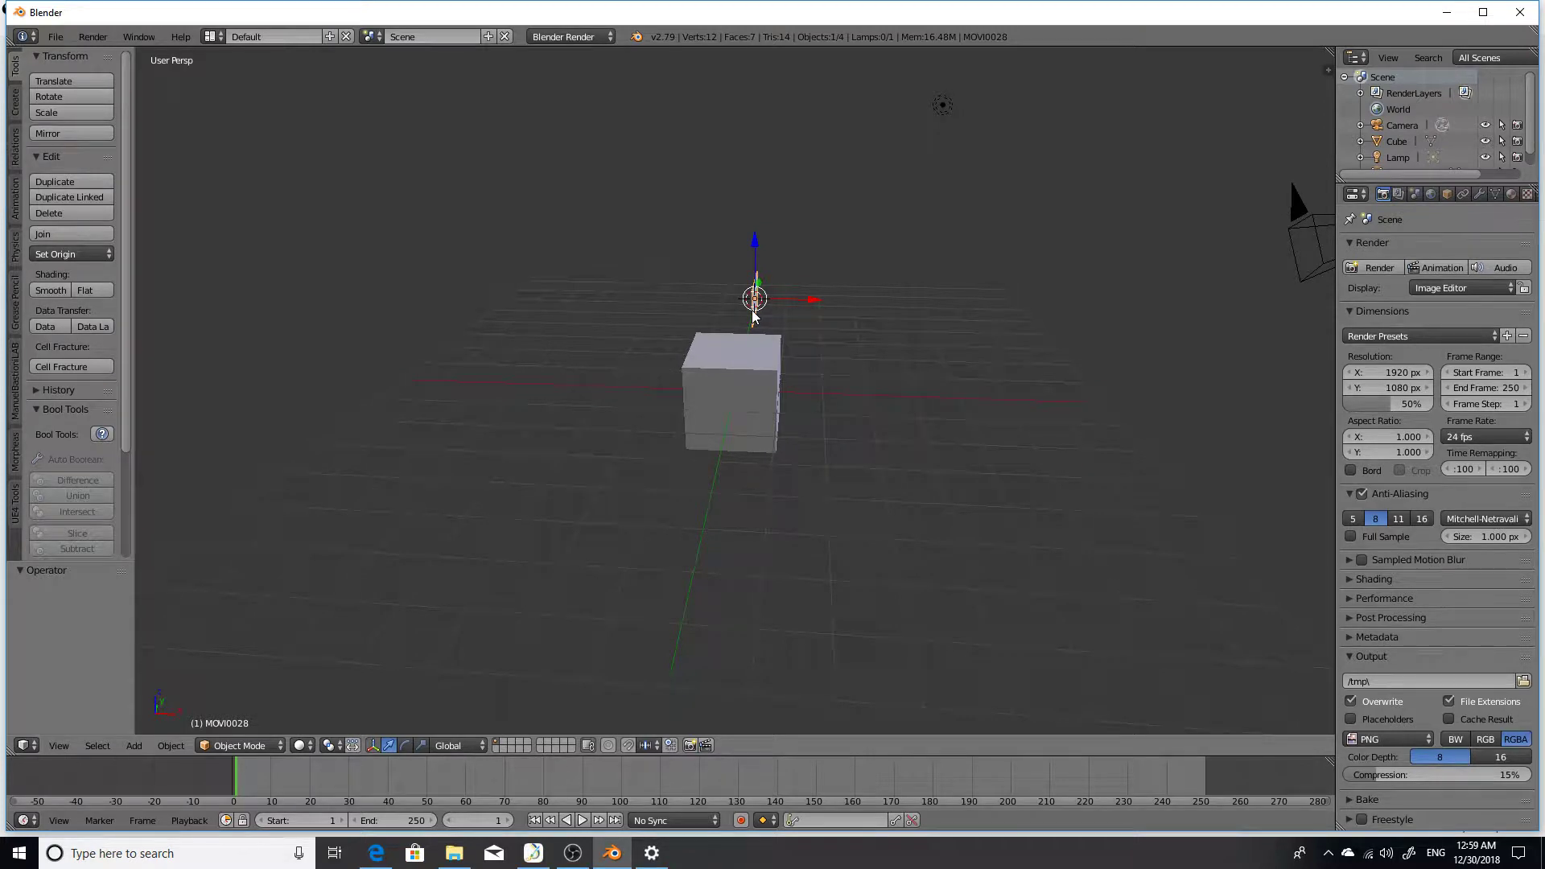
{"action": "type", "text": "r90"}
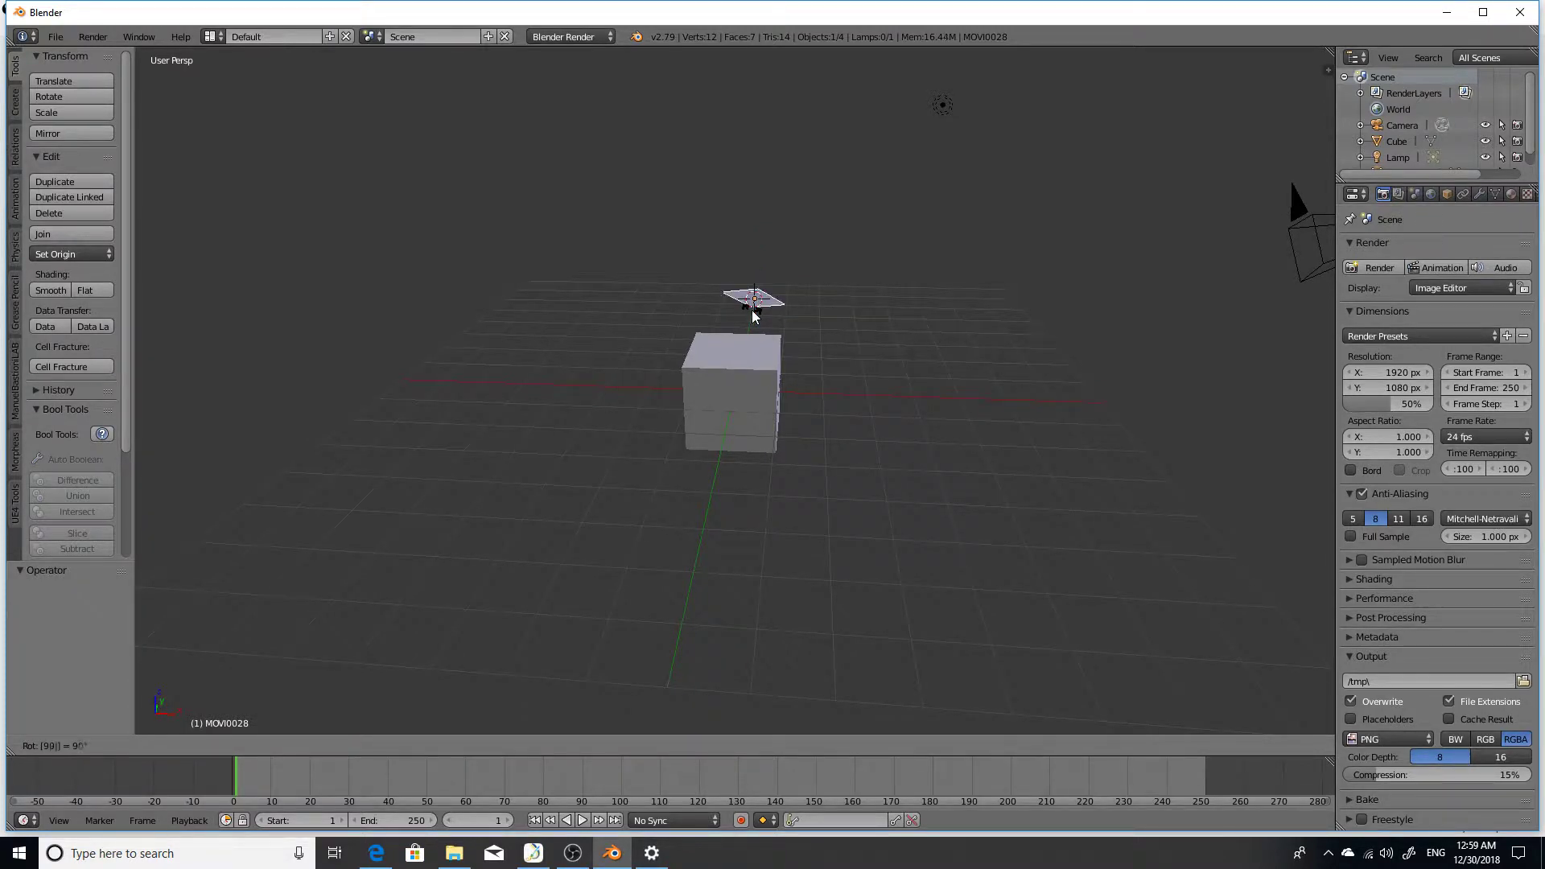
{"action": "key", "text": "Escape"}
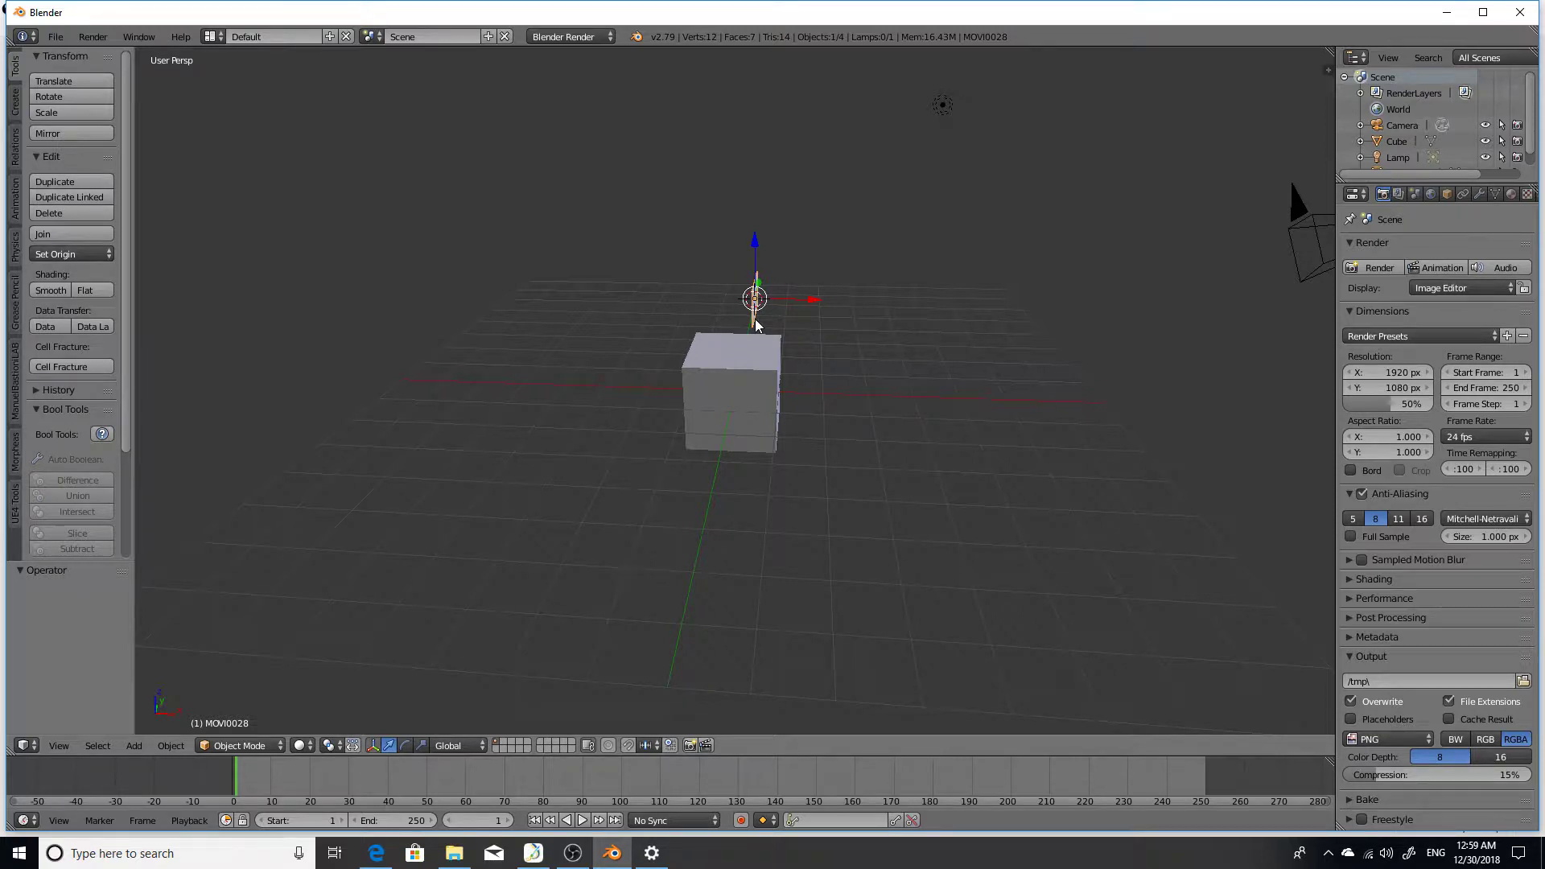
Change the render engine to Cycles Render with the imported video plane facing the view
{"action": "key", "text": "KP_6"}
{"action": "key", "text": "KP_6"}
{"action": "key", "text": "KP_6"}
{"action": "key", "text": "KP_6"}
{"action": "key", "text": "KP_6"}
{"action": "key", "text": "KP_6"}
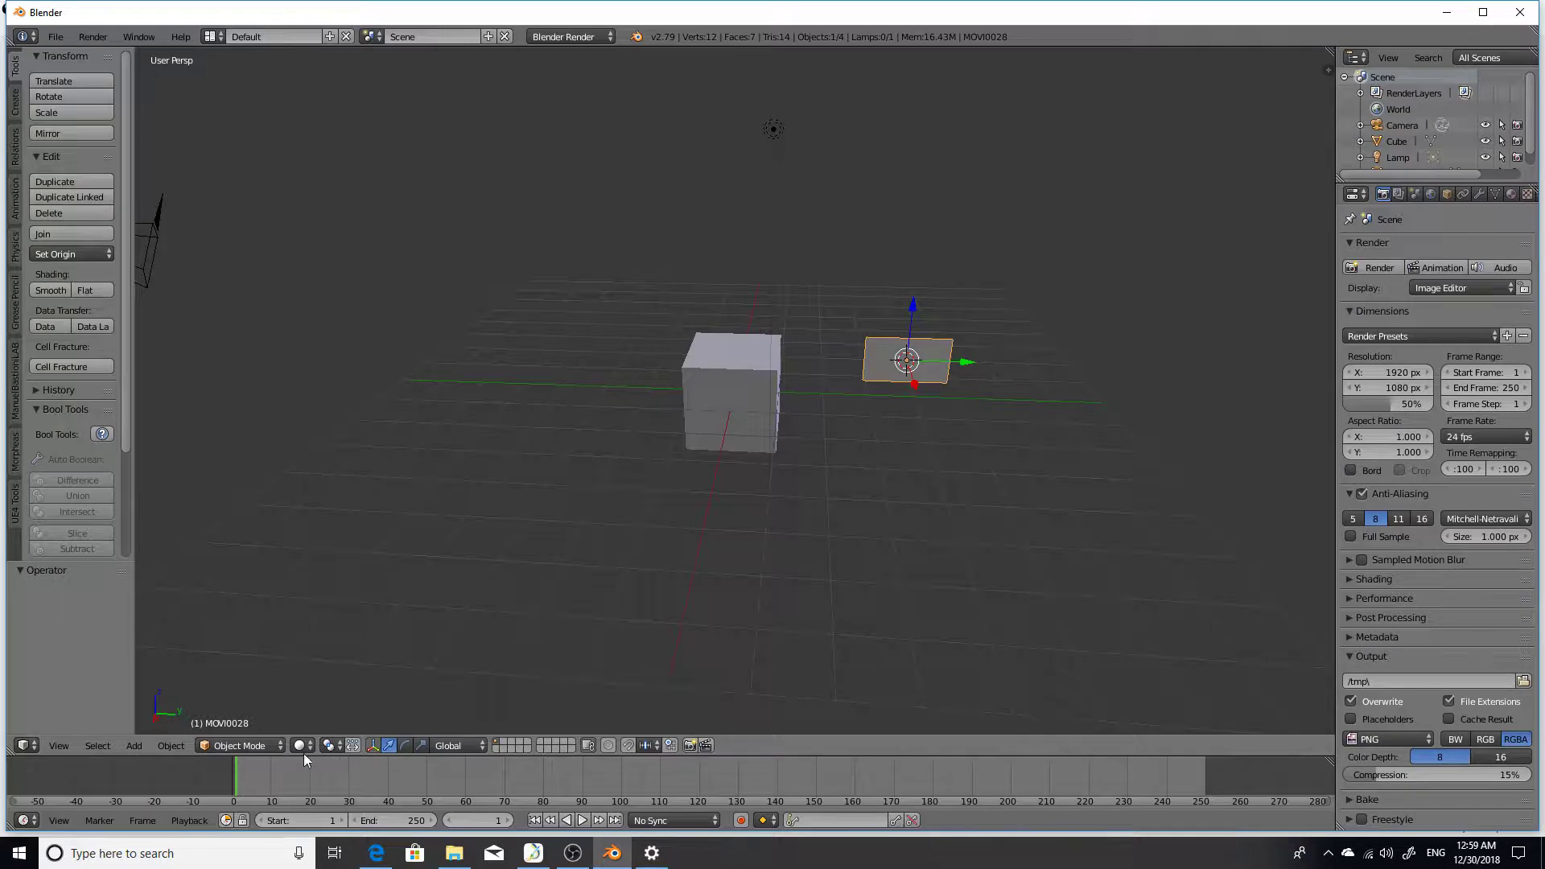
{"action": "left_click", "coordinate": [594, 37]}
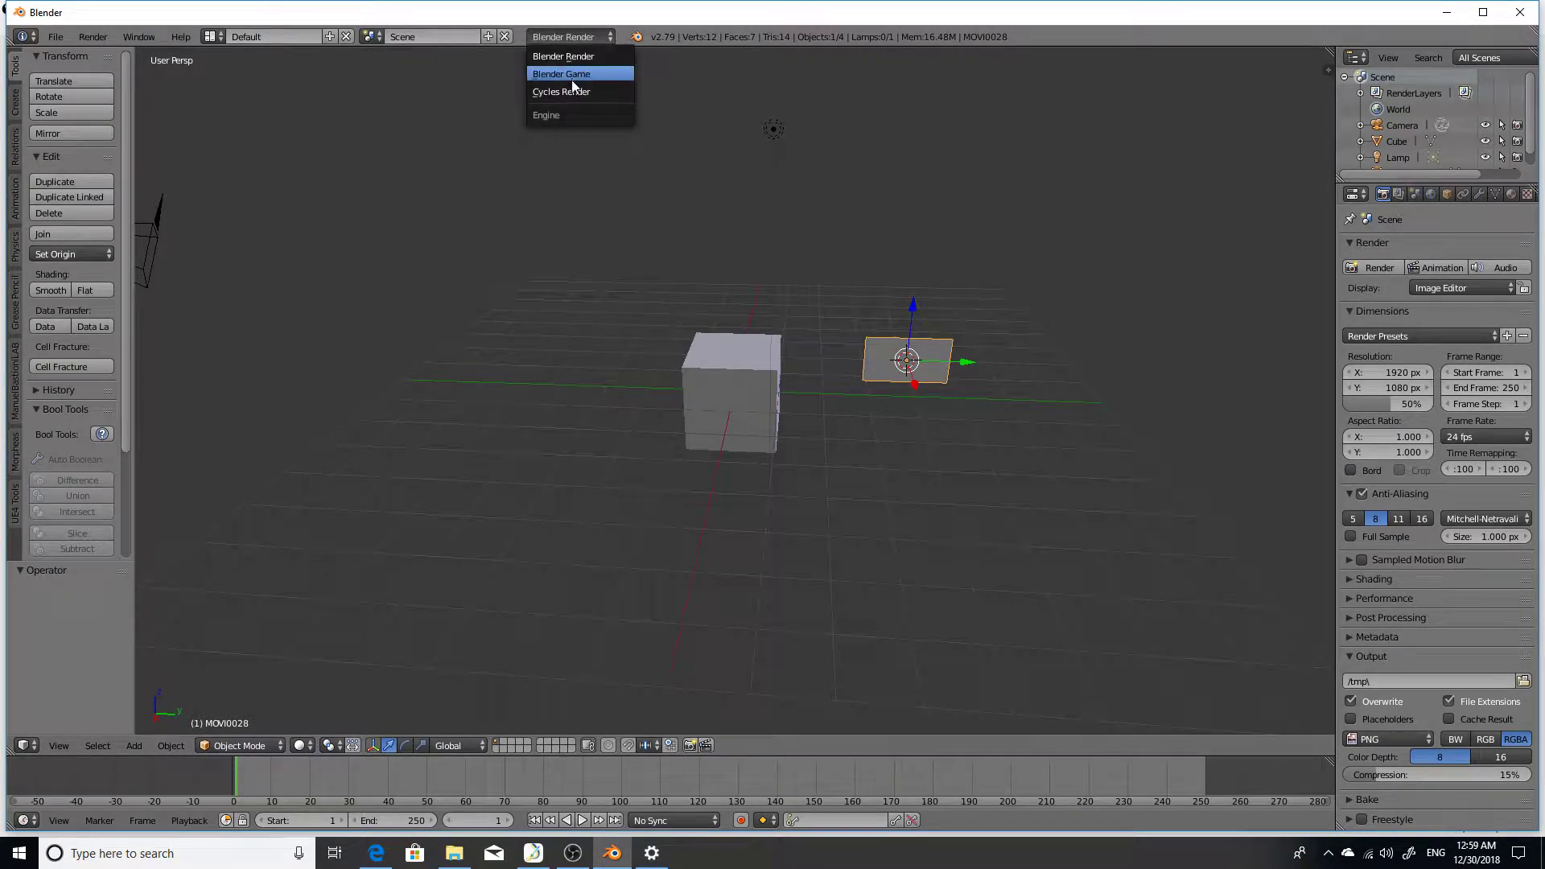
{"action": "left_click", "coordinate": [571, 92]}
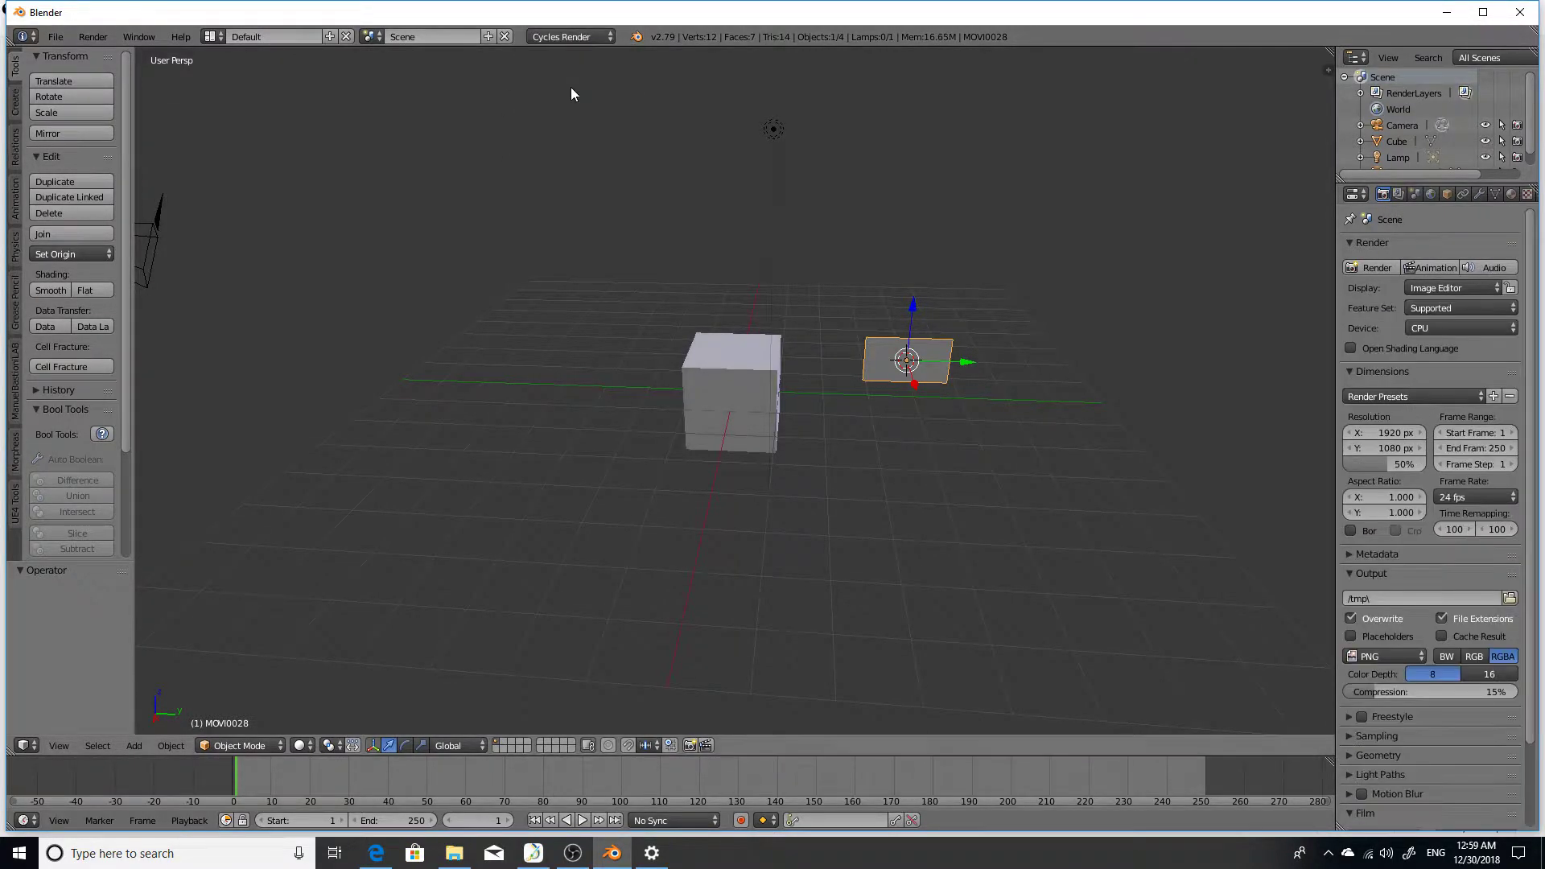
Preview the video plane and cube in Rendered viewport shading and return the viewport to Solid
{"action": "left_click", "coordinate": [300, 746]}
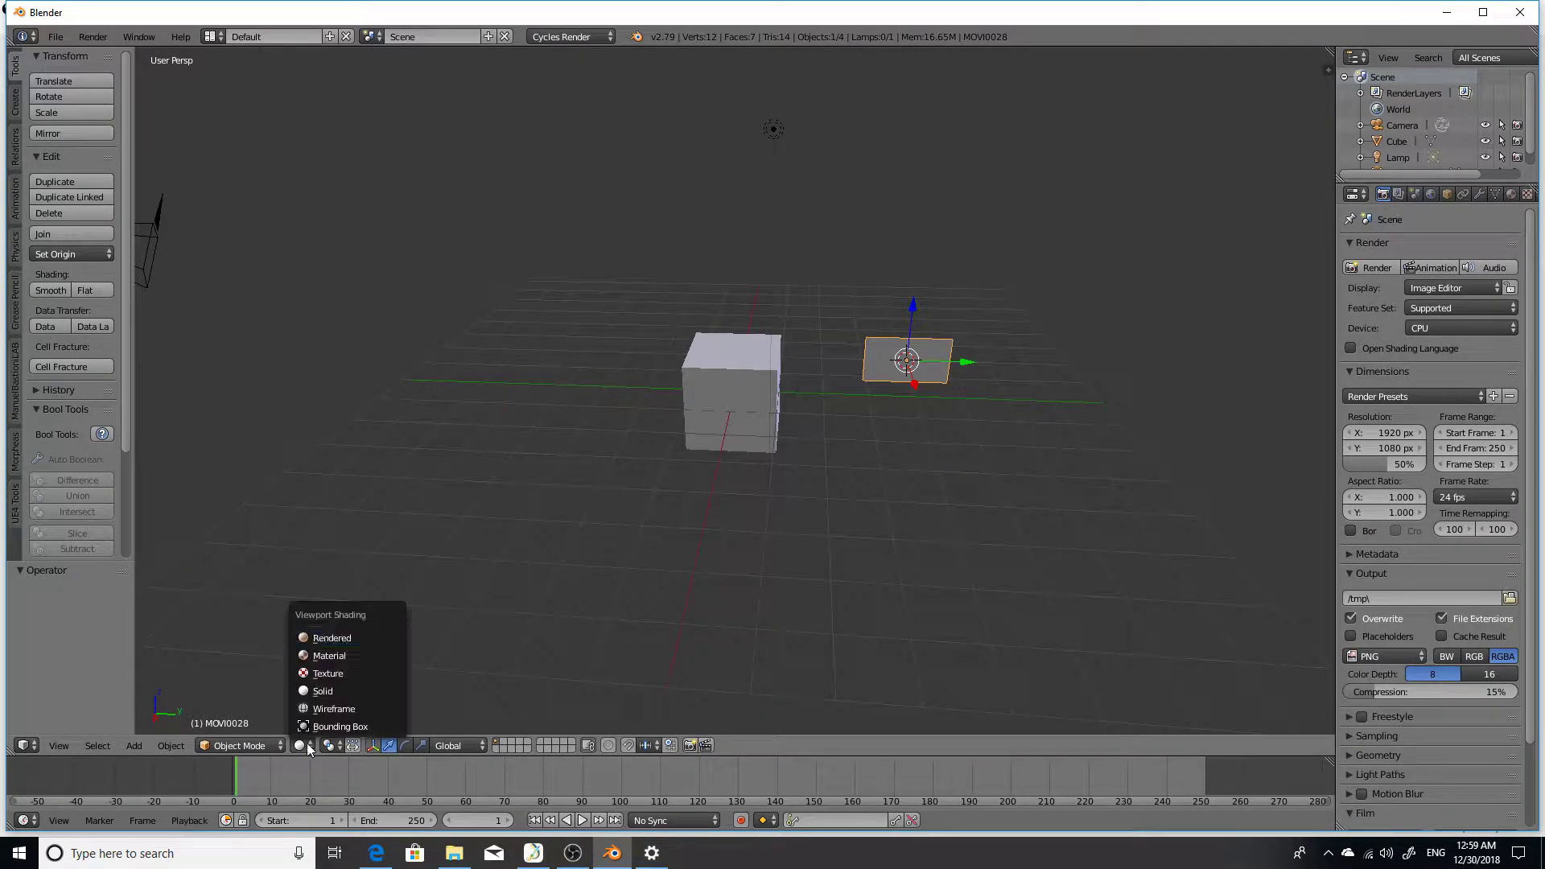
{"action": "left_click", "coordinate": [328, 639]}
{"action": "middle_click_drag", "start_coordinate": [607, 507], "coordinate": [512, 404]}
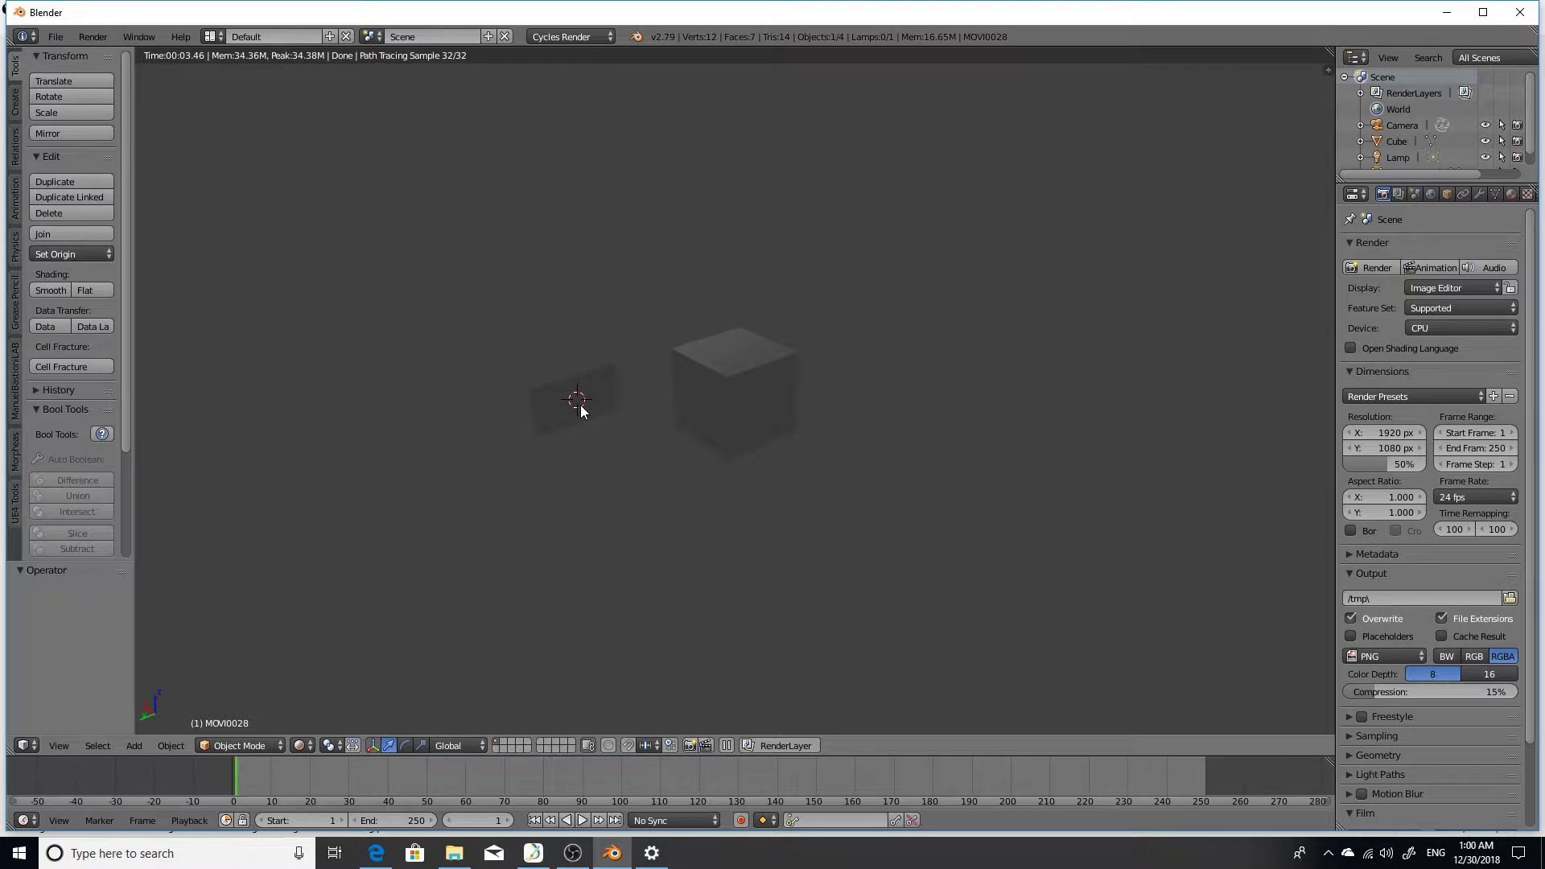
{"action": "left_click", "coordinate": [306, 749]}
{"action": "left_click", "coordinate": [330, 689]}
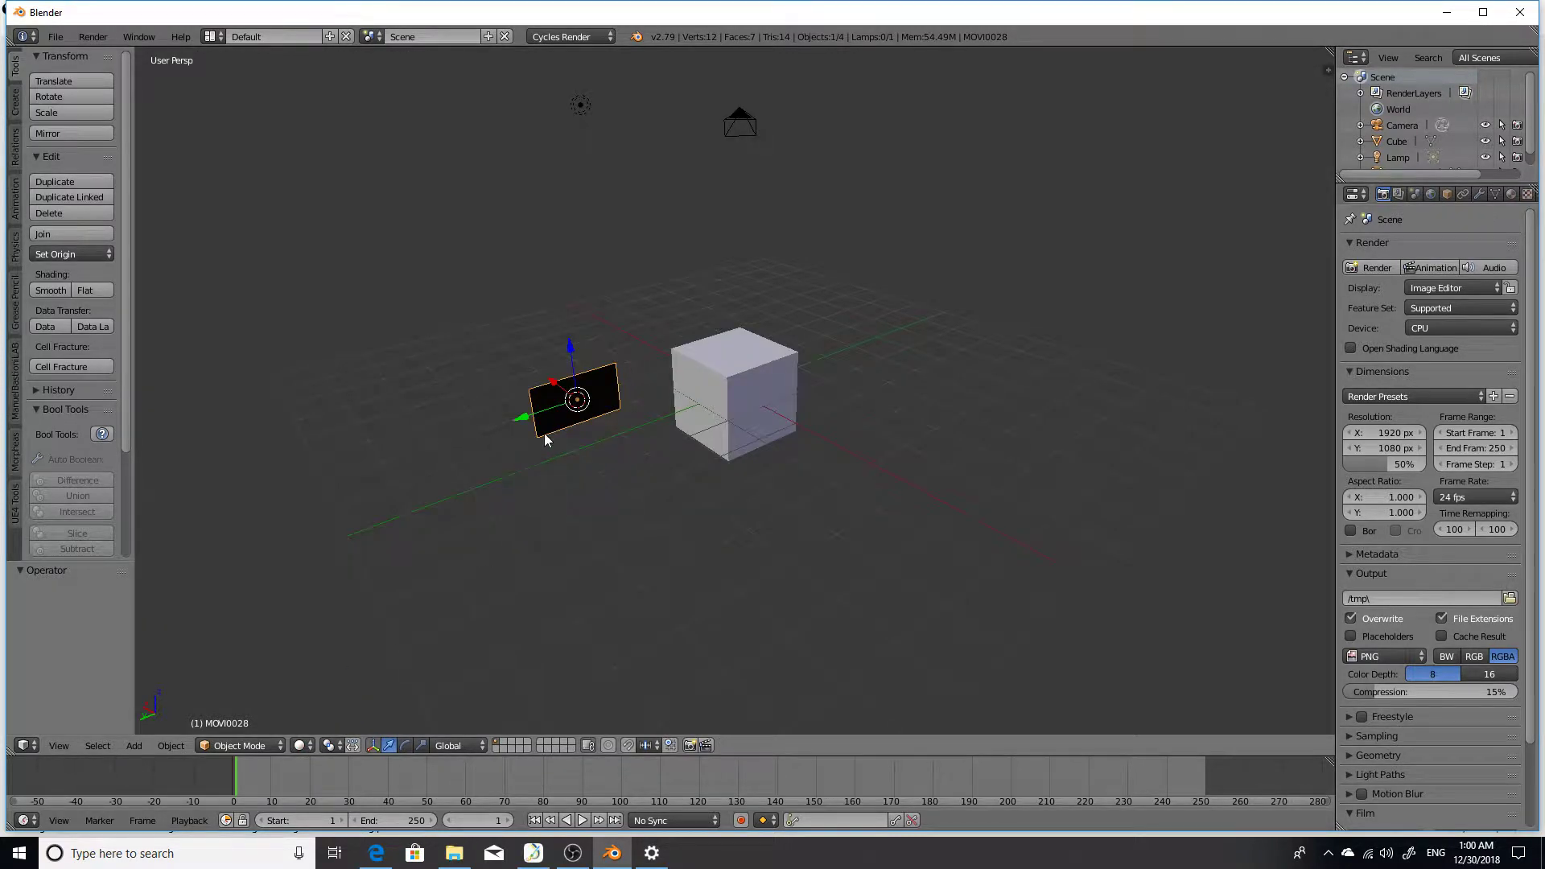
Delete the imported video plane and import MOVI0028.avi as a plane again under Cycles Render
{"action": "key", "text": "x"}
{"action": "left_click", "coordinate": [544, 433]}
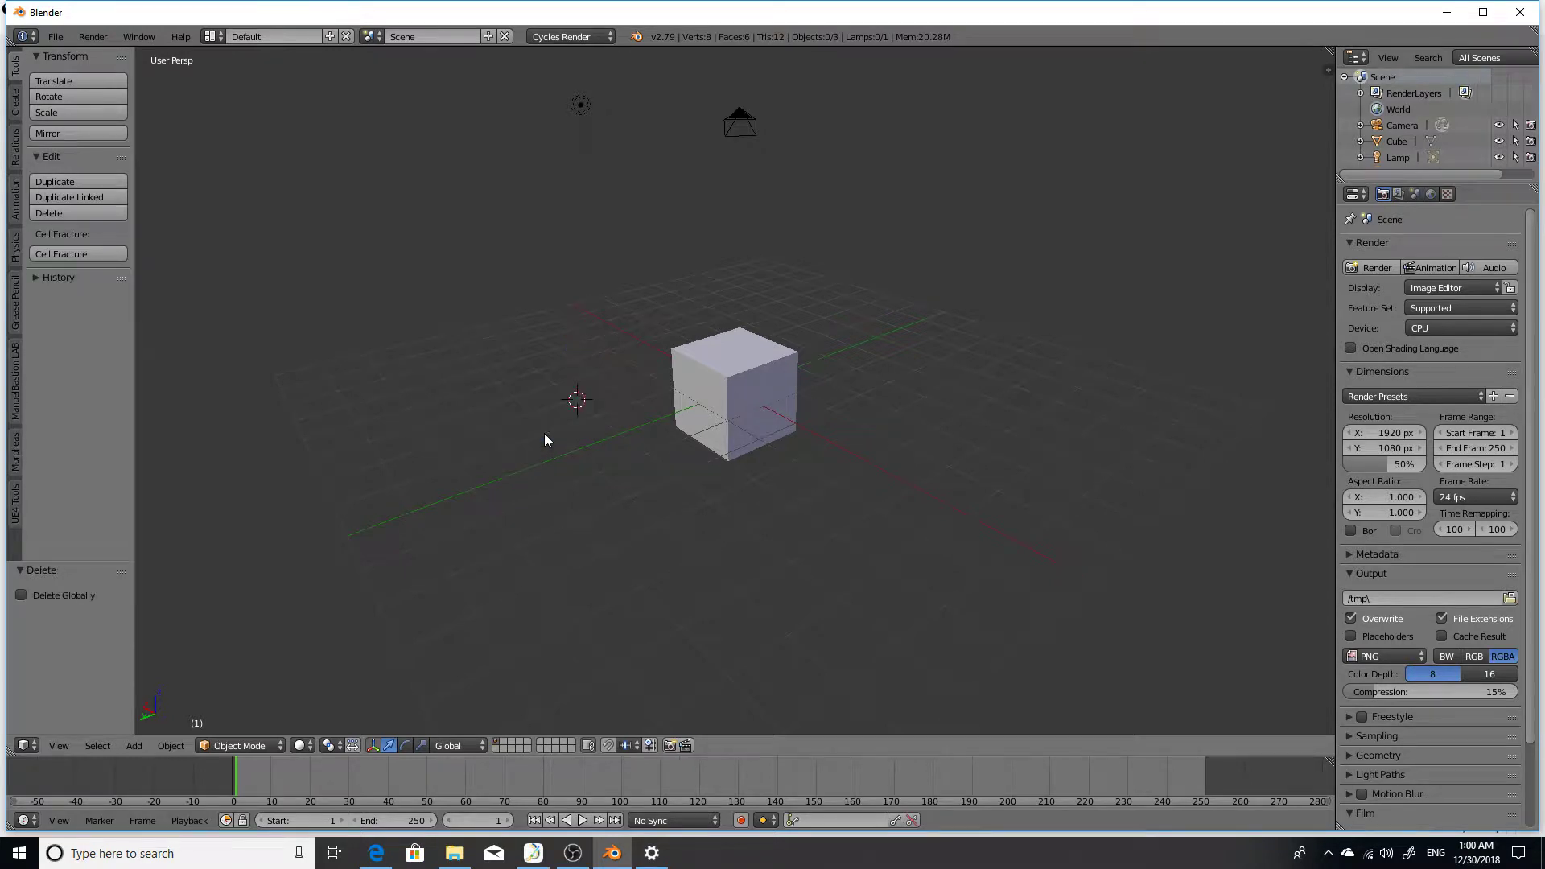
{"action": "left_click", "coordinate": [58, 37]}
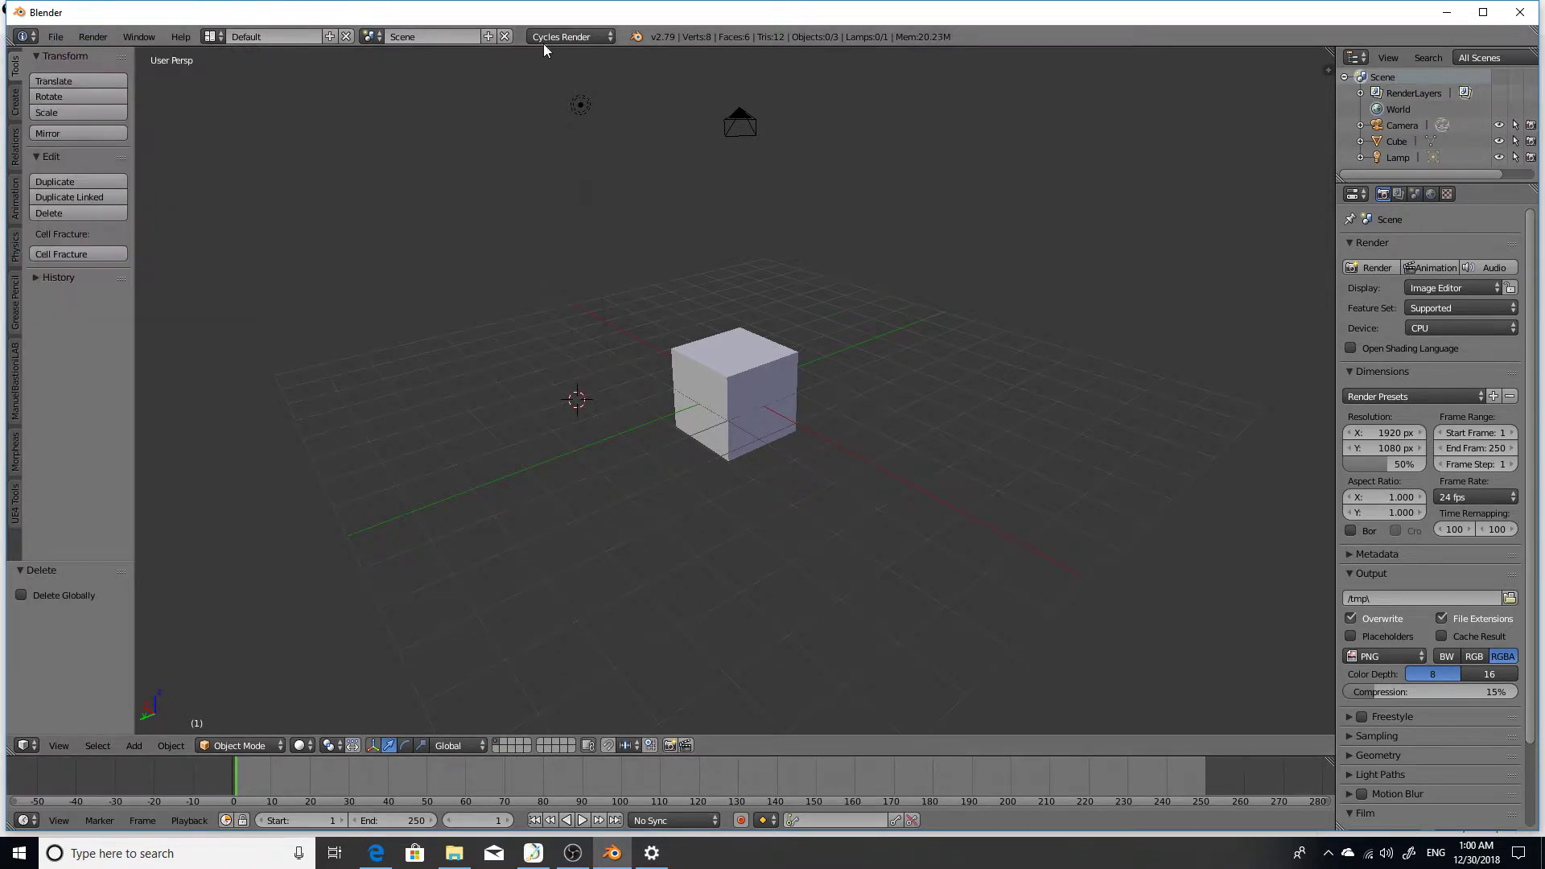
{"action": "left_click", "coordinate": [55, 37]}
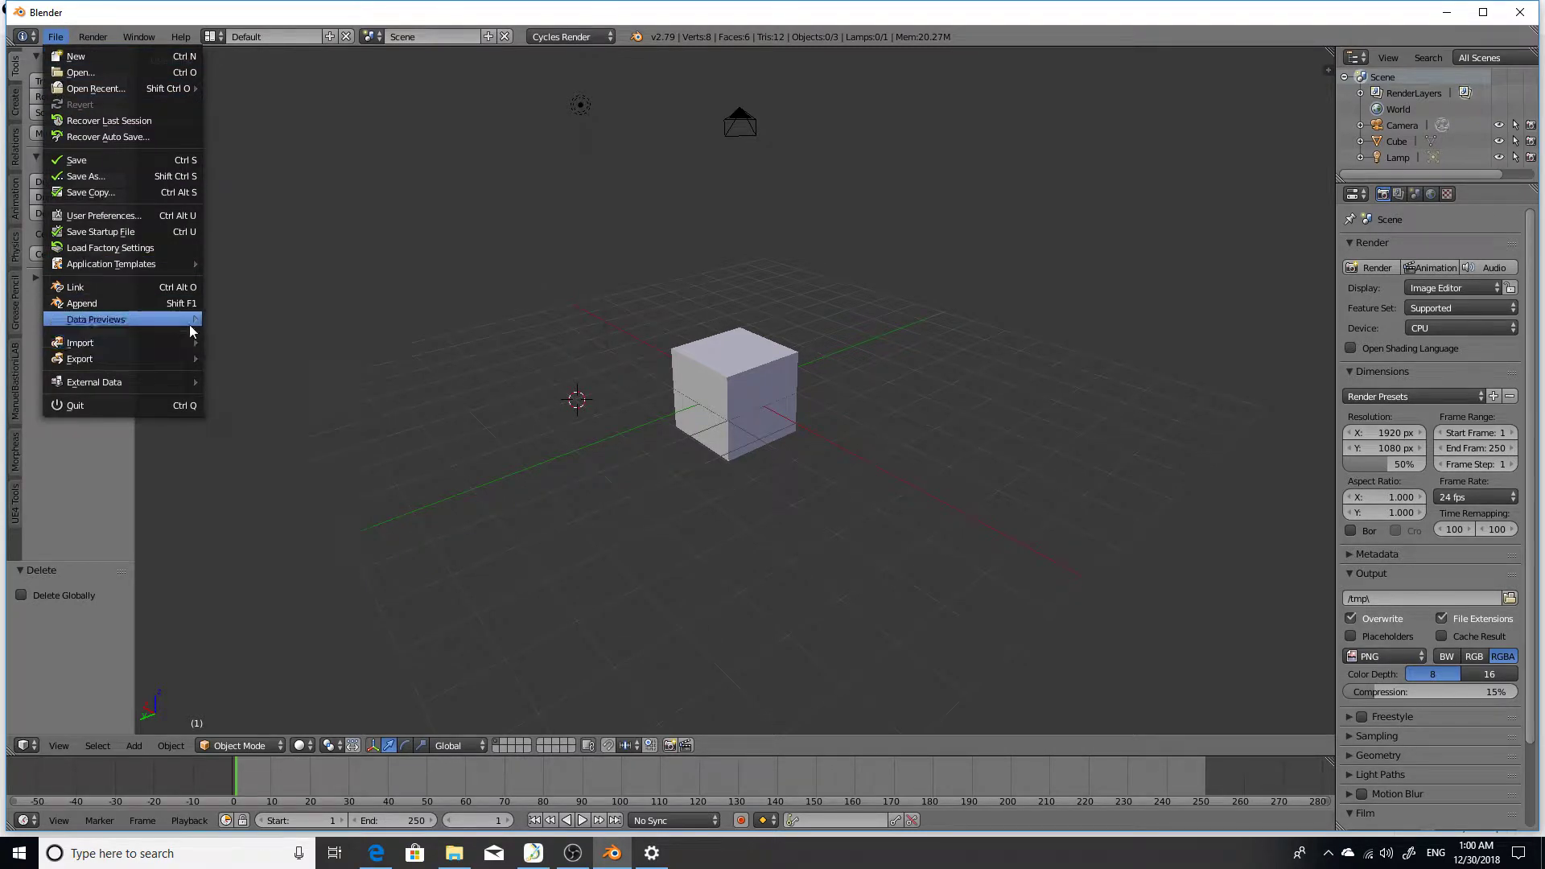
{"action": "key", "text": "Escape"}
{"action": "left_click", "coordinate": [50, 37]}
{"action": "mouse_move", "coordinate": [91, 342]}
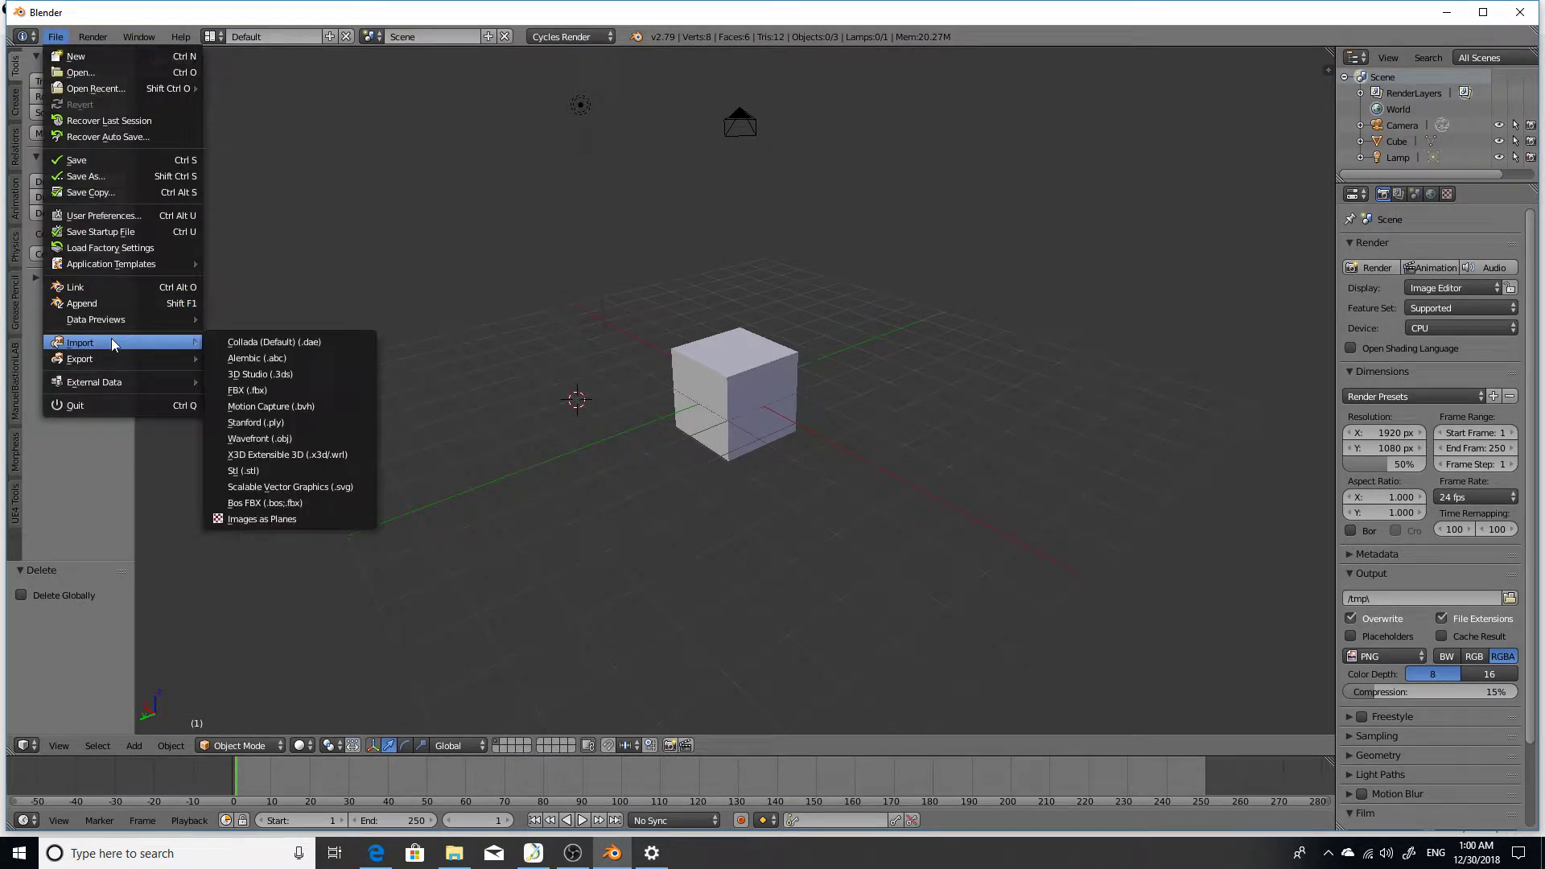
{"action": "left_click", "coordinate": [259, 514]}
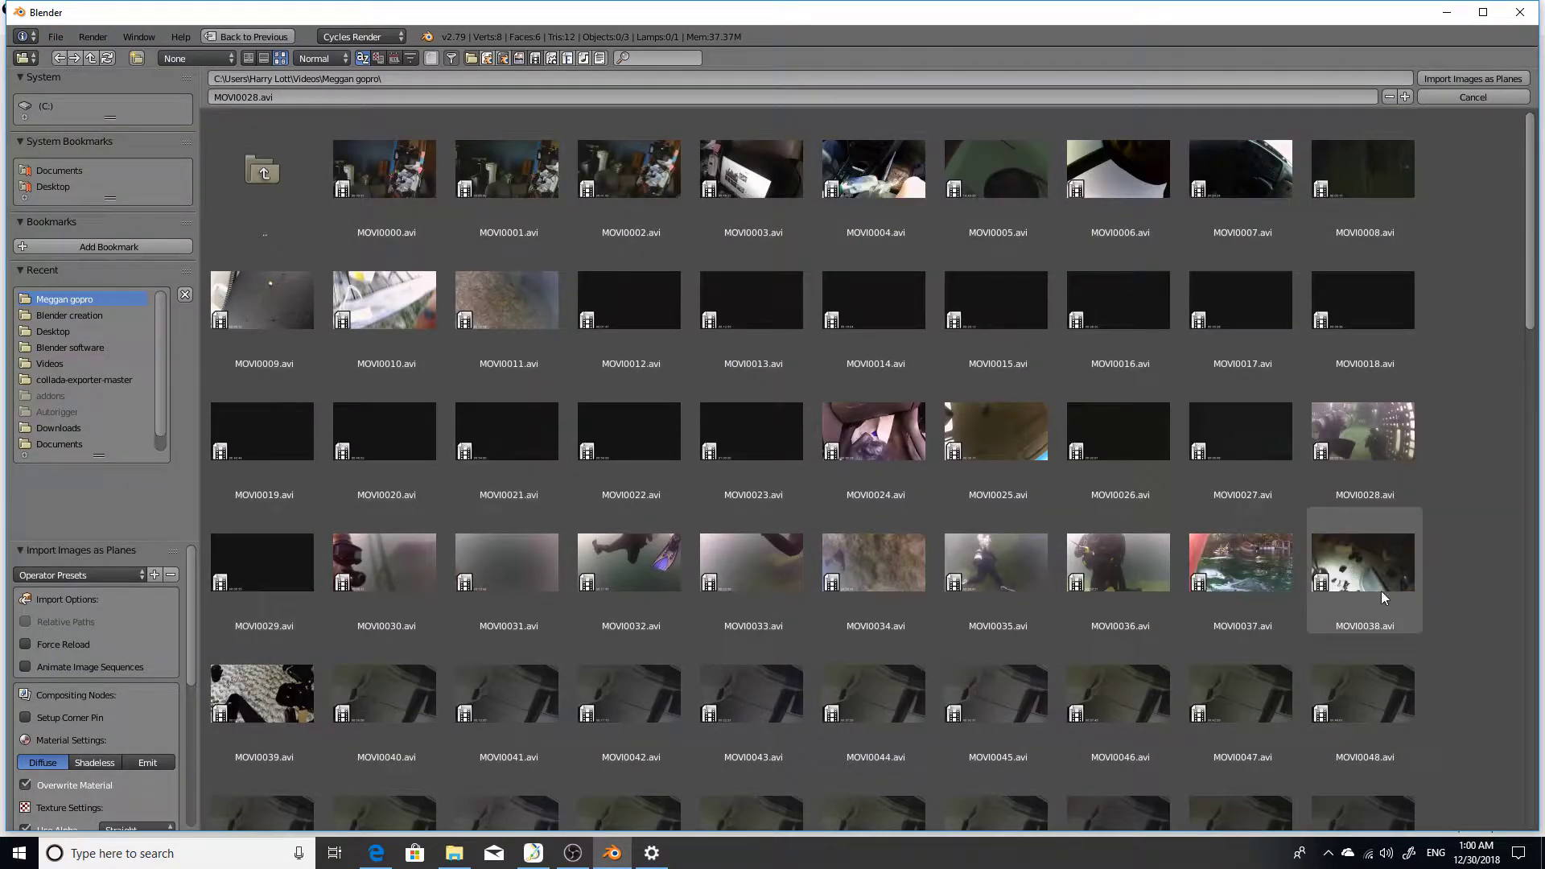
{"action": "left_click", "coordinate": [1363, 451]}
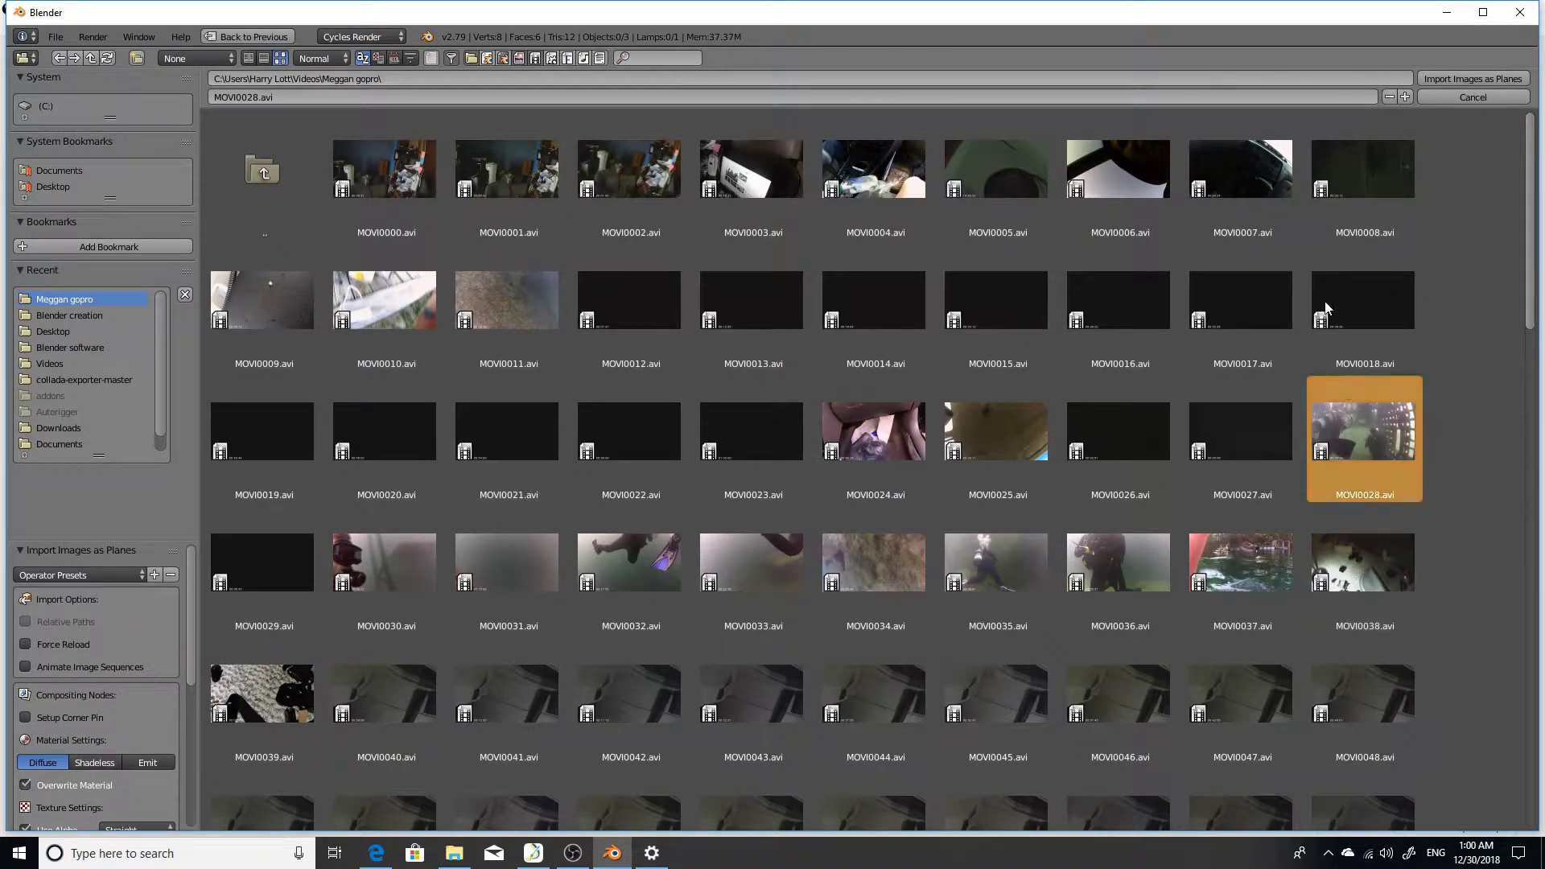
{"action": "left_click", "coordinate": [1461, 79]}
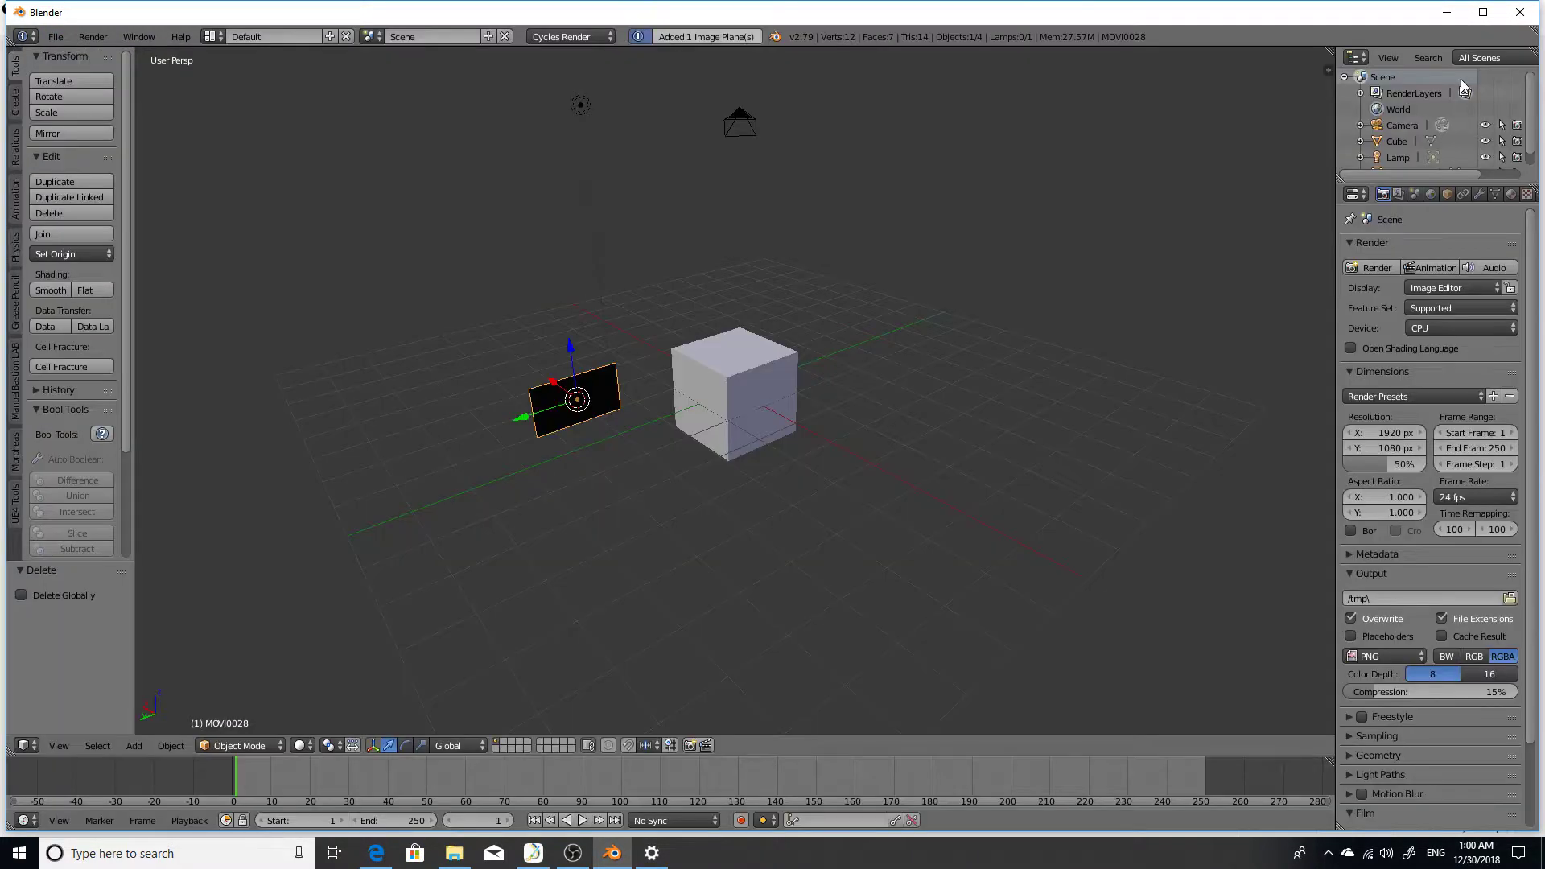
Set the viewport shading to Rendered and inspect the re-imported video plane beside the cube
{"action": "left_click", "coordinate": [306, 745]}
{"action": "left_click", "coordinate": [356, 639]}
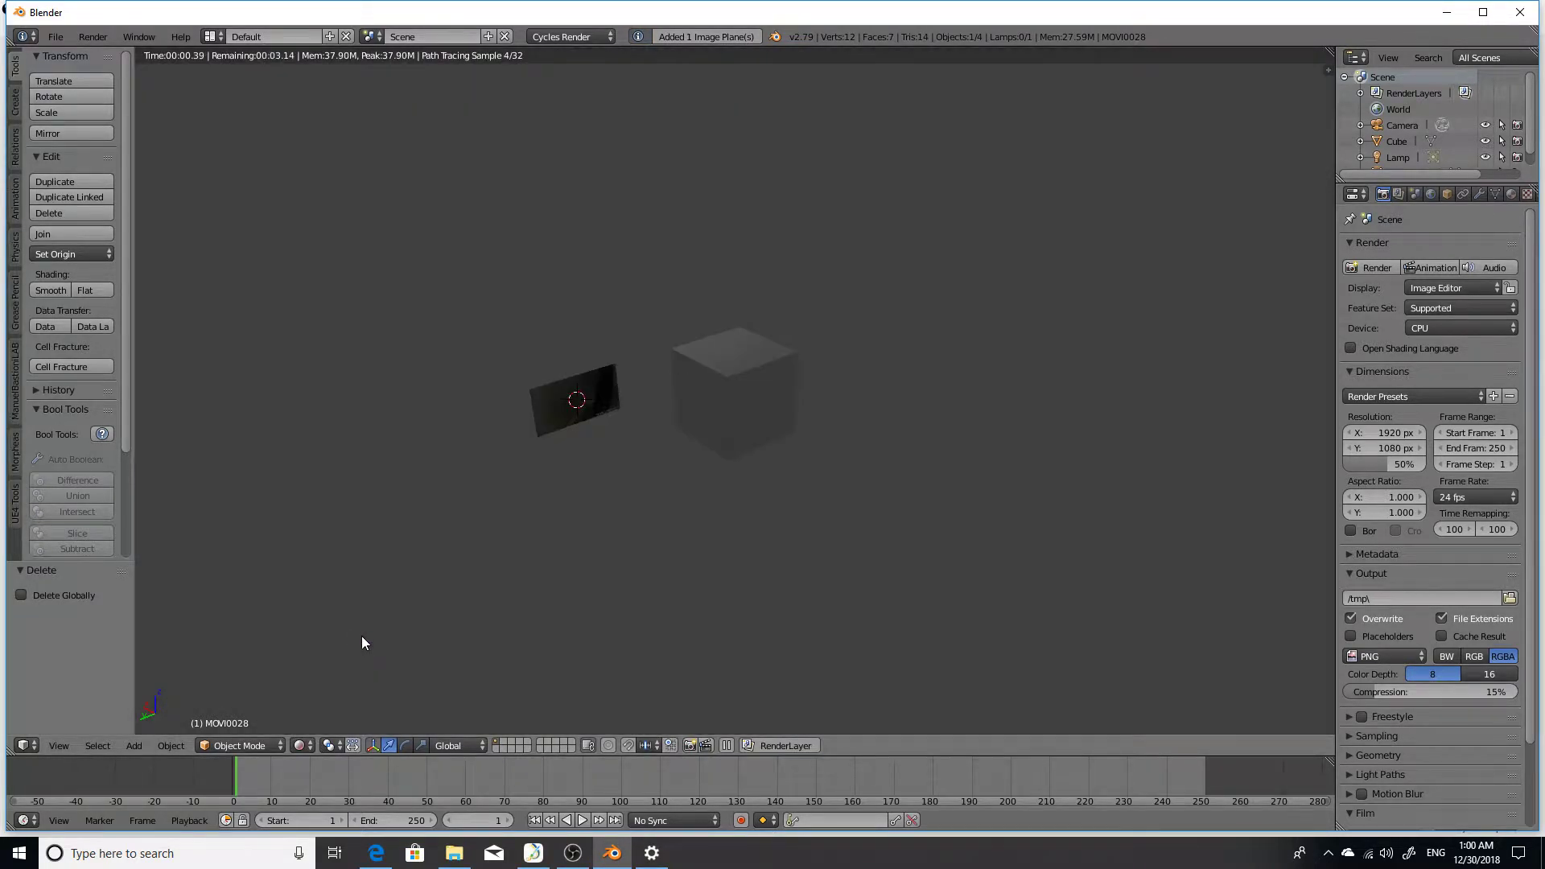
{"action": "scroll", "coordinate": [656, 500], "scroll_direction": "up", "scroll_amount": 5}
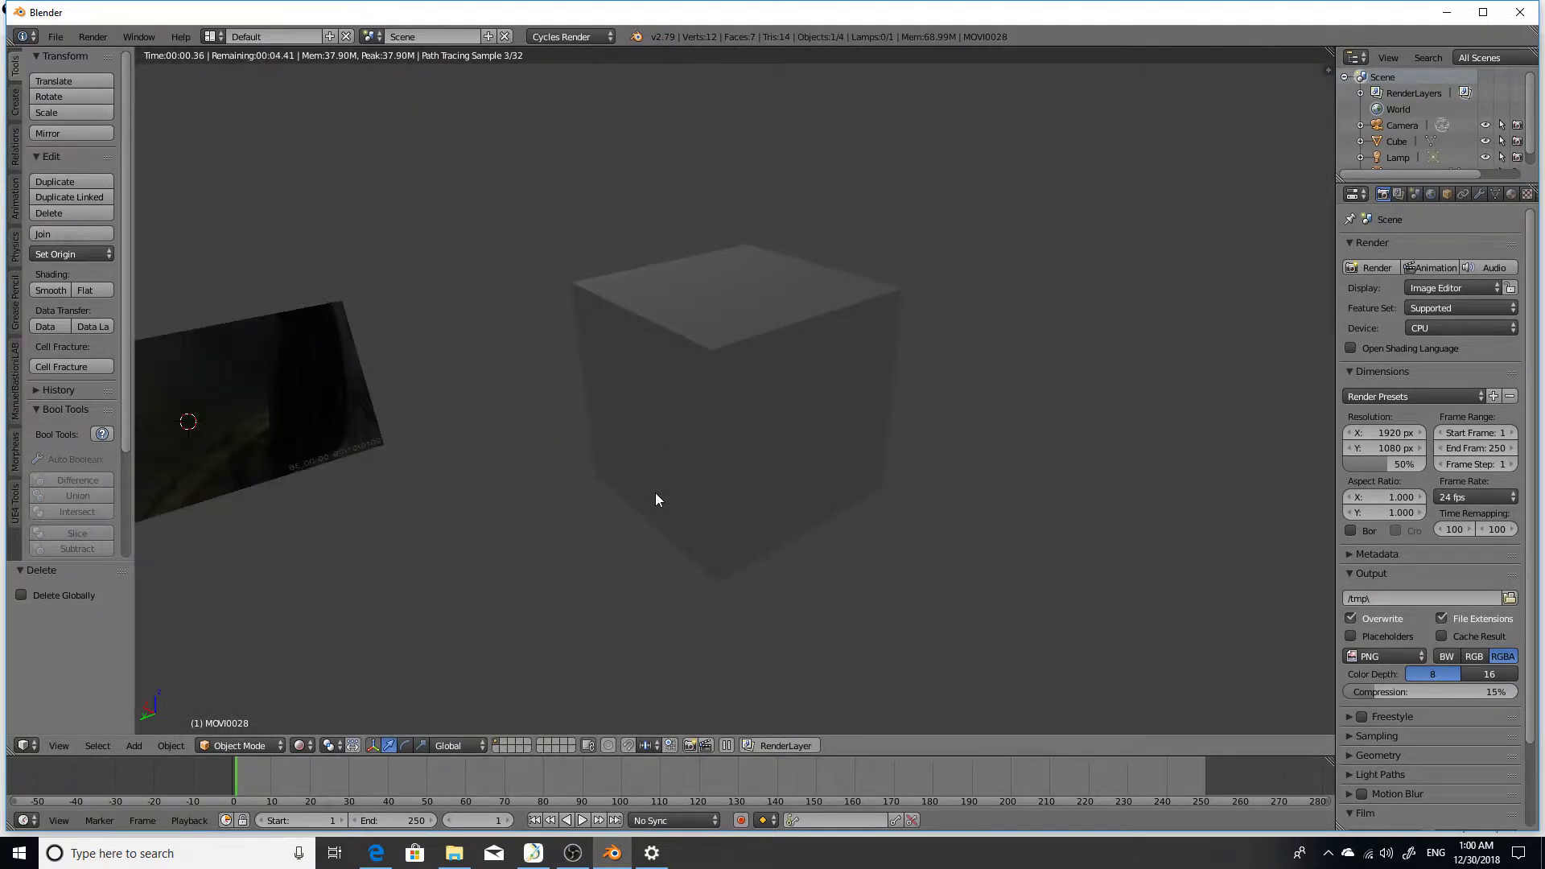
{"action": "scroll", "coordinate": [427, 485], "scroll_direction": "down", "scroll_amount": 4}
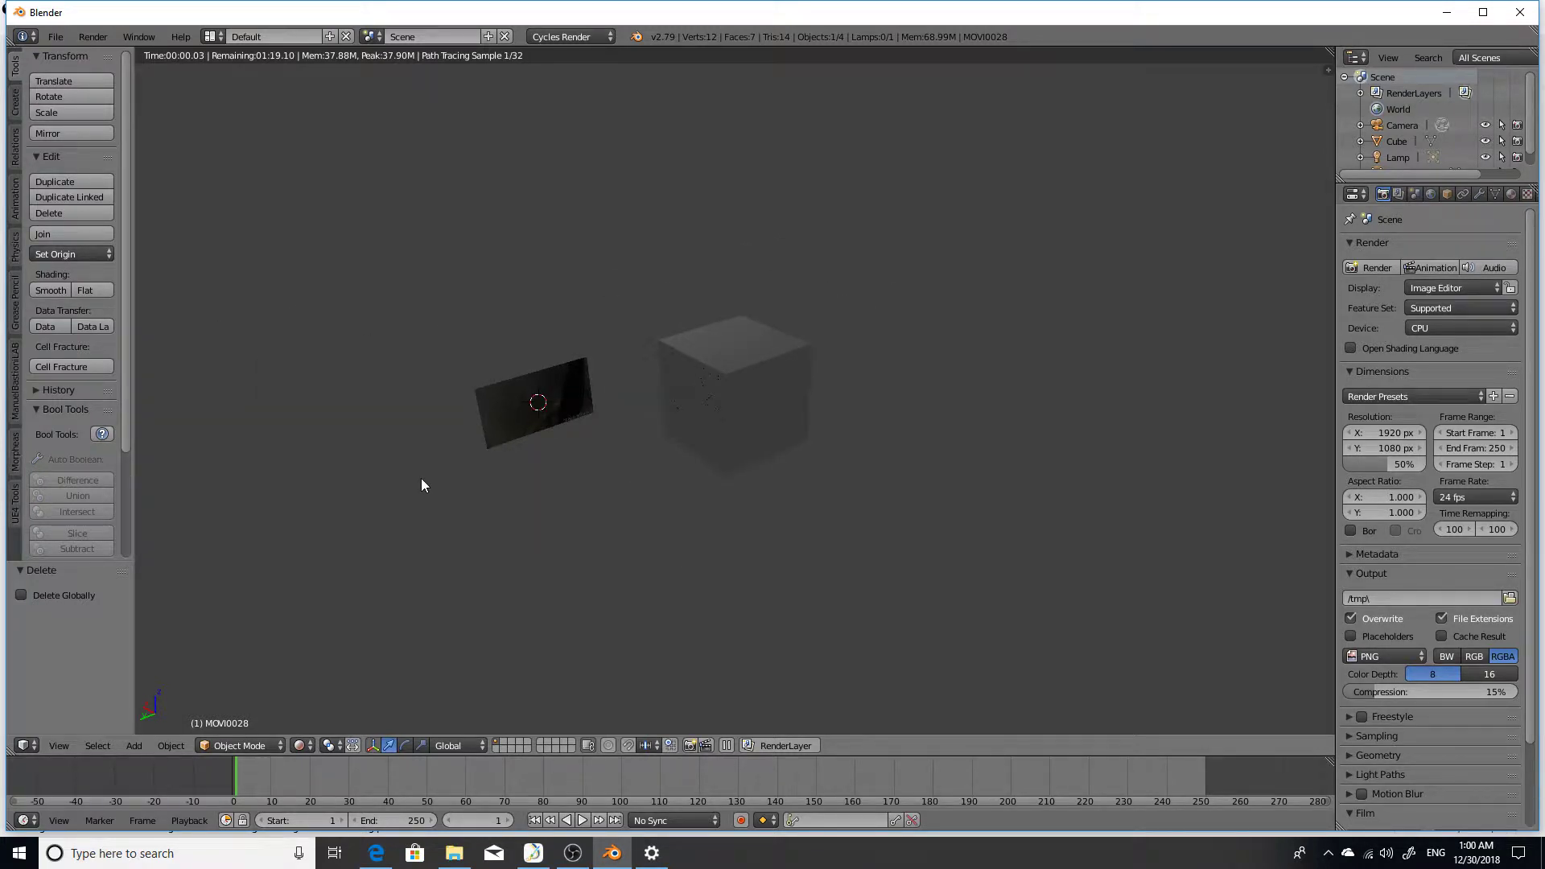
Return to Solid shading, select the cube, and split the 3D view into two stacked areas with a Node Editor in the upper one
{"action": "key", "text": "shift+z"}
{"action": "scroll", "coordinate": [421, 485], "scroll_direction": "down", "scroll_amount": 2}
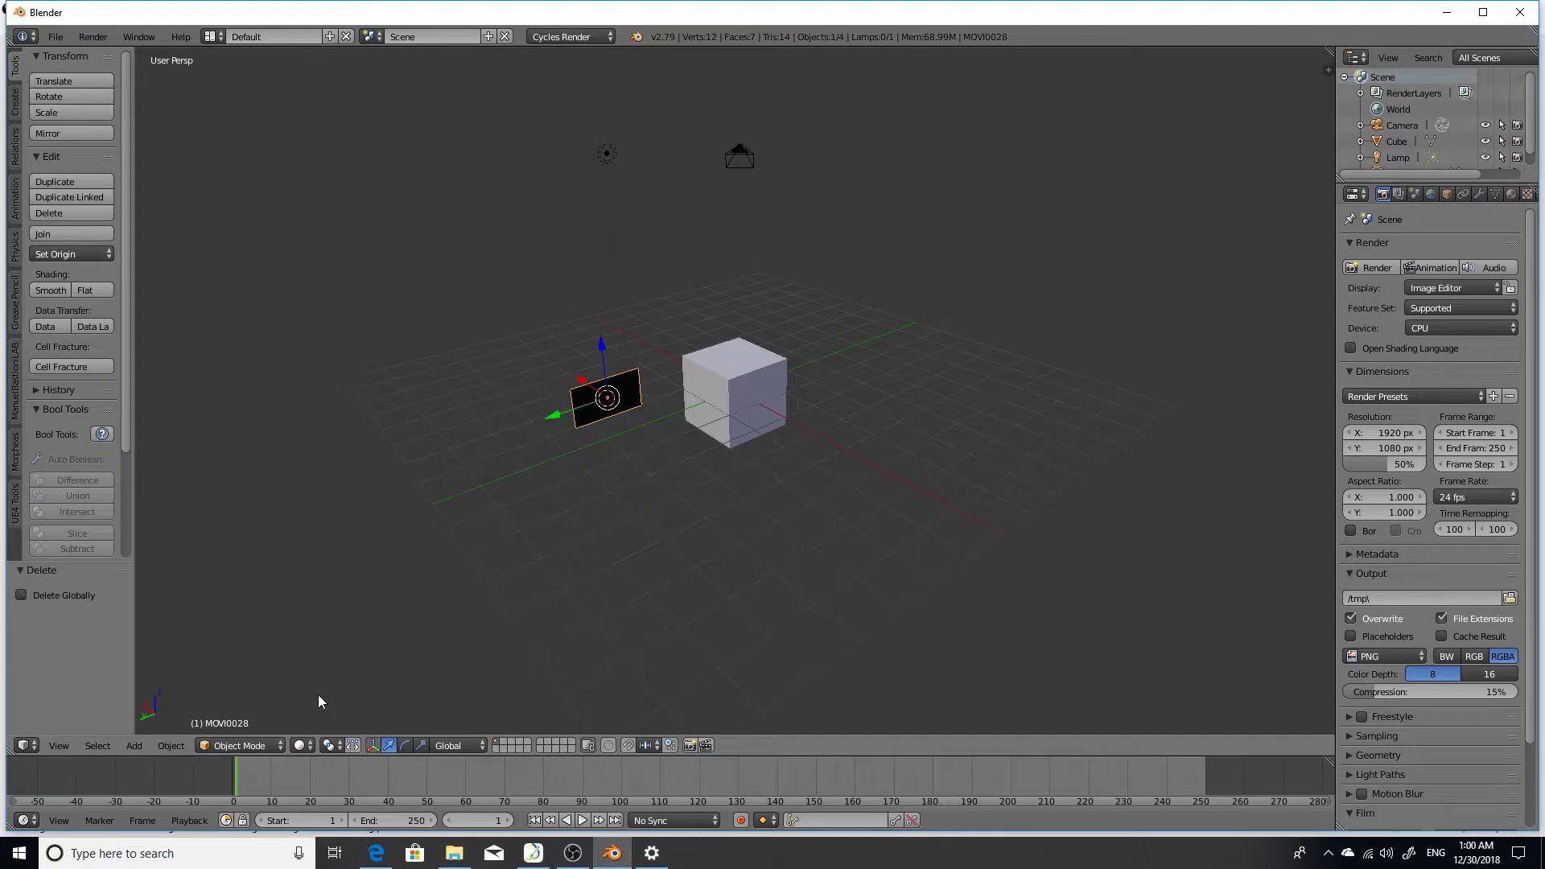
{"action": "right_click", "coordinate": [735, 386]}
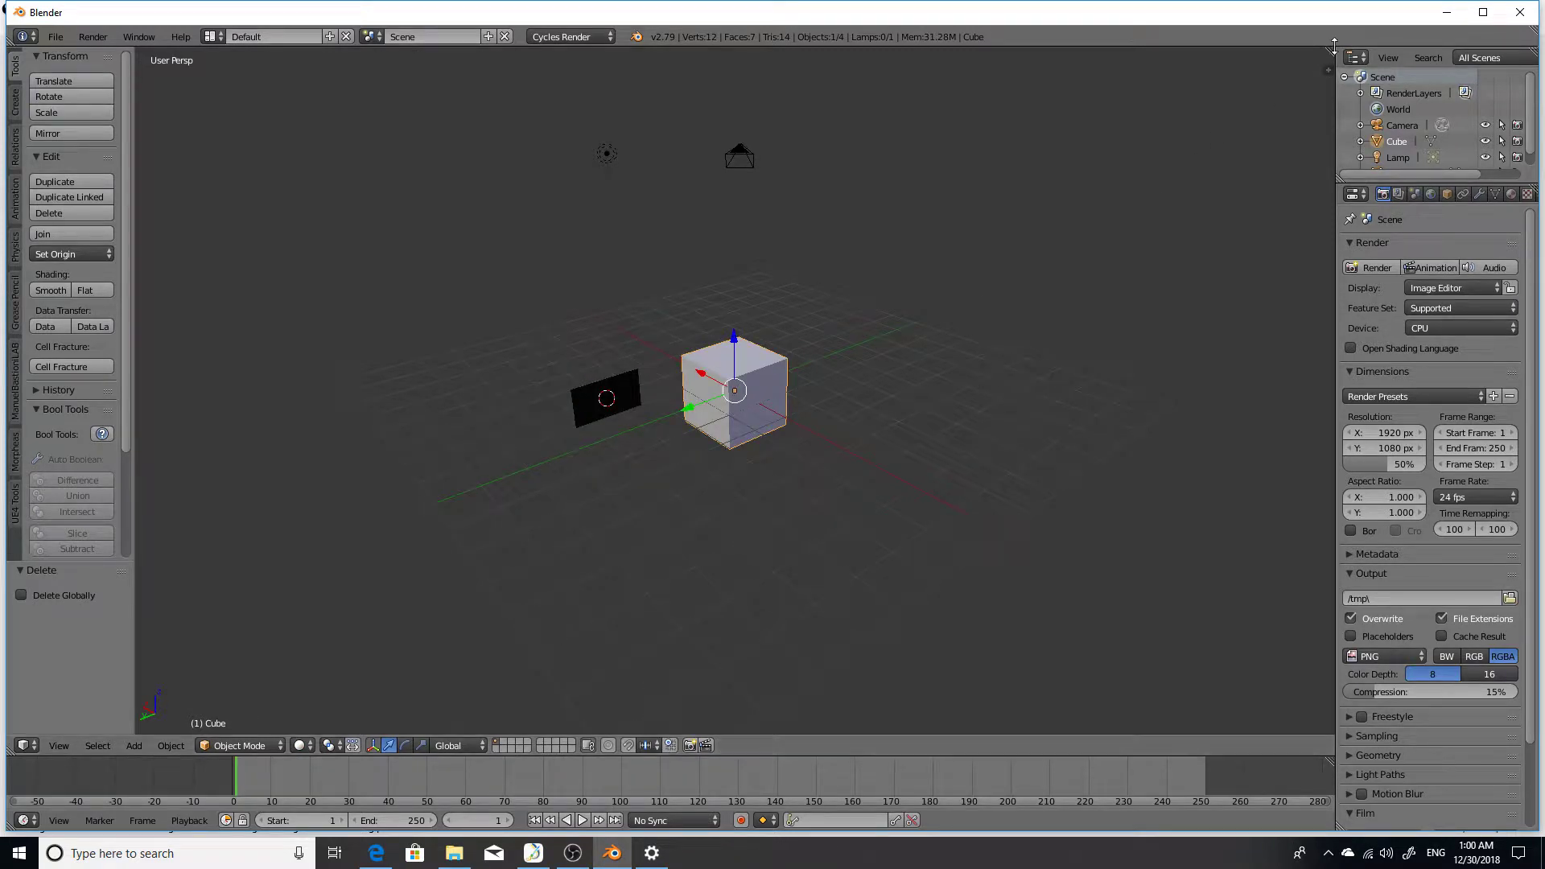
{"action": "left_click_drag", "start_coordinate": [1332, 49], "coordinate": [1202, 485]}
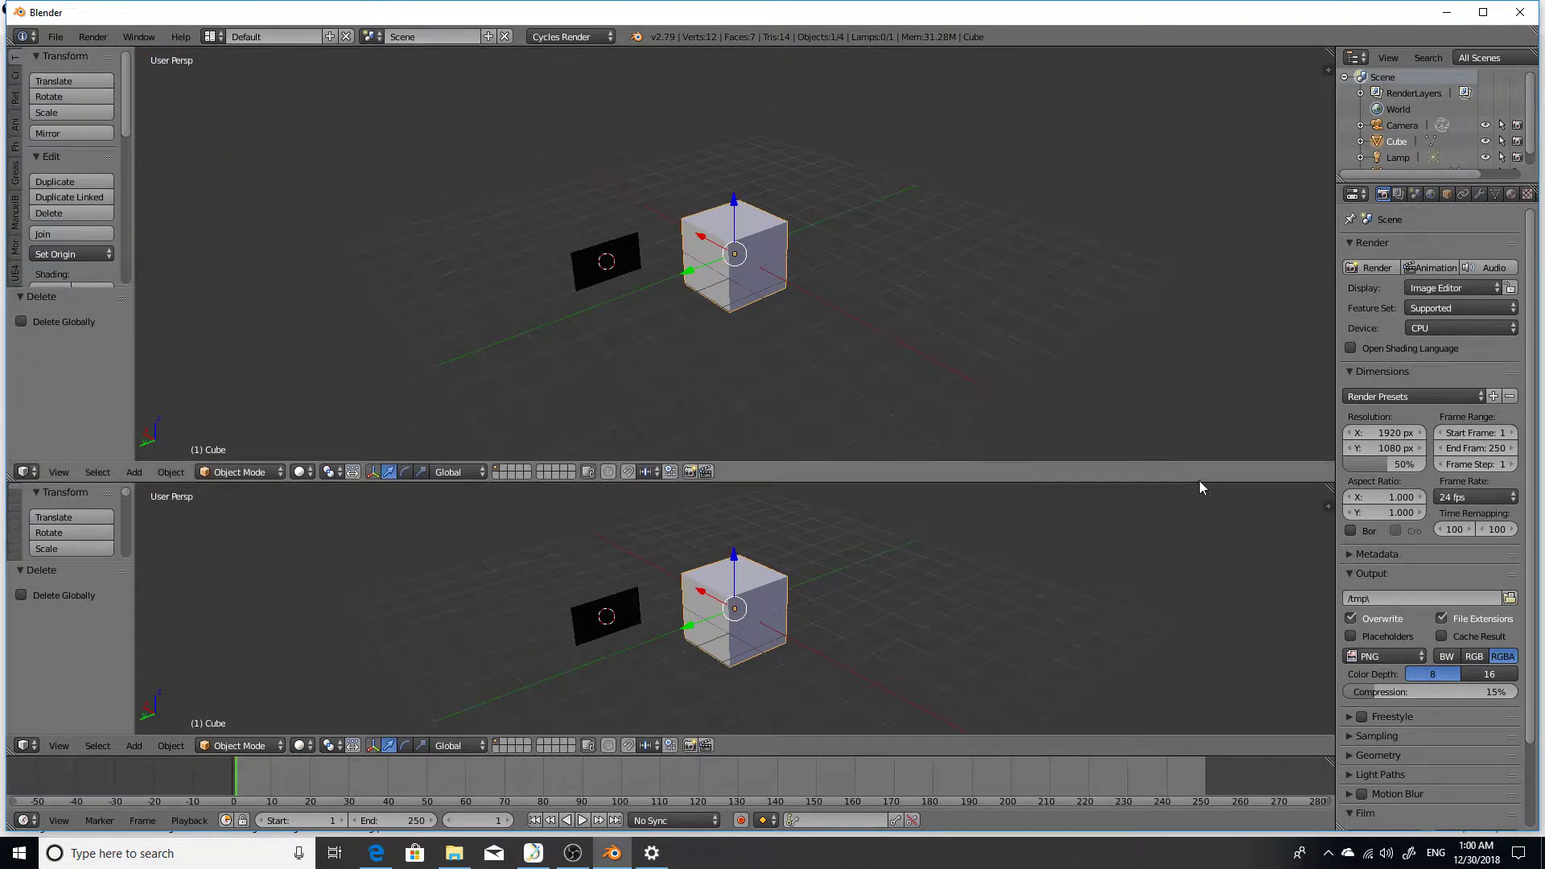
{"action": "left_click", "coordinate": [27, 471]}
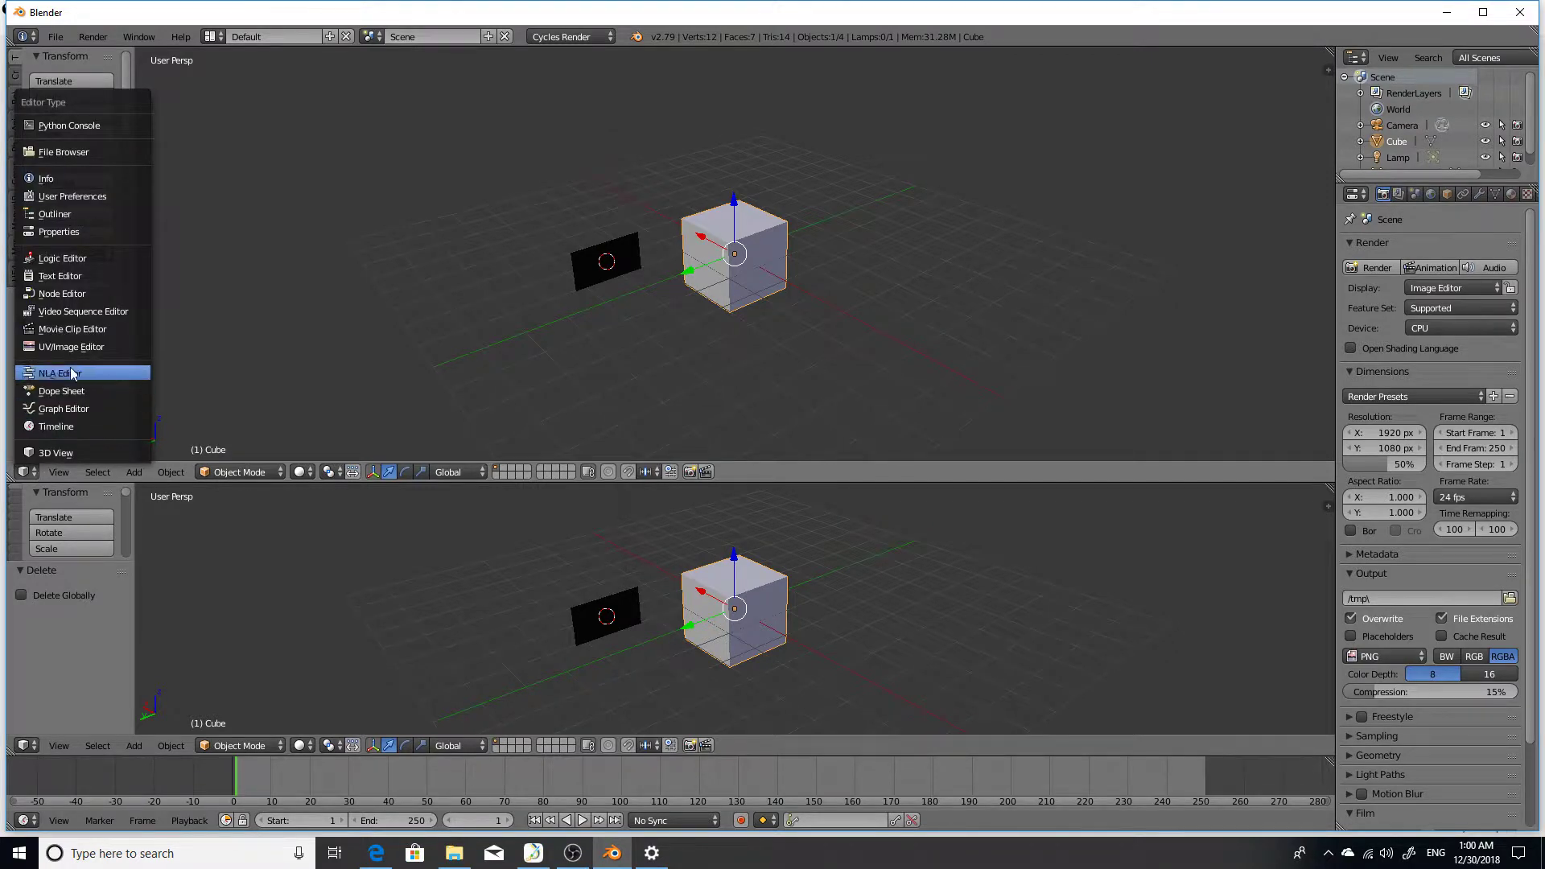
{"action": "left_click", "coordinate": [87, 295]}
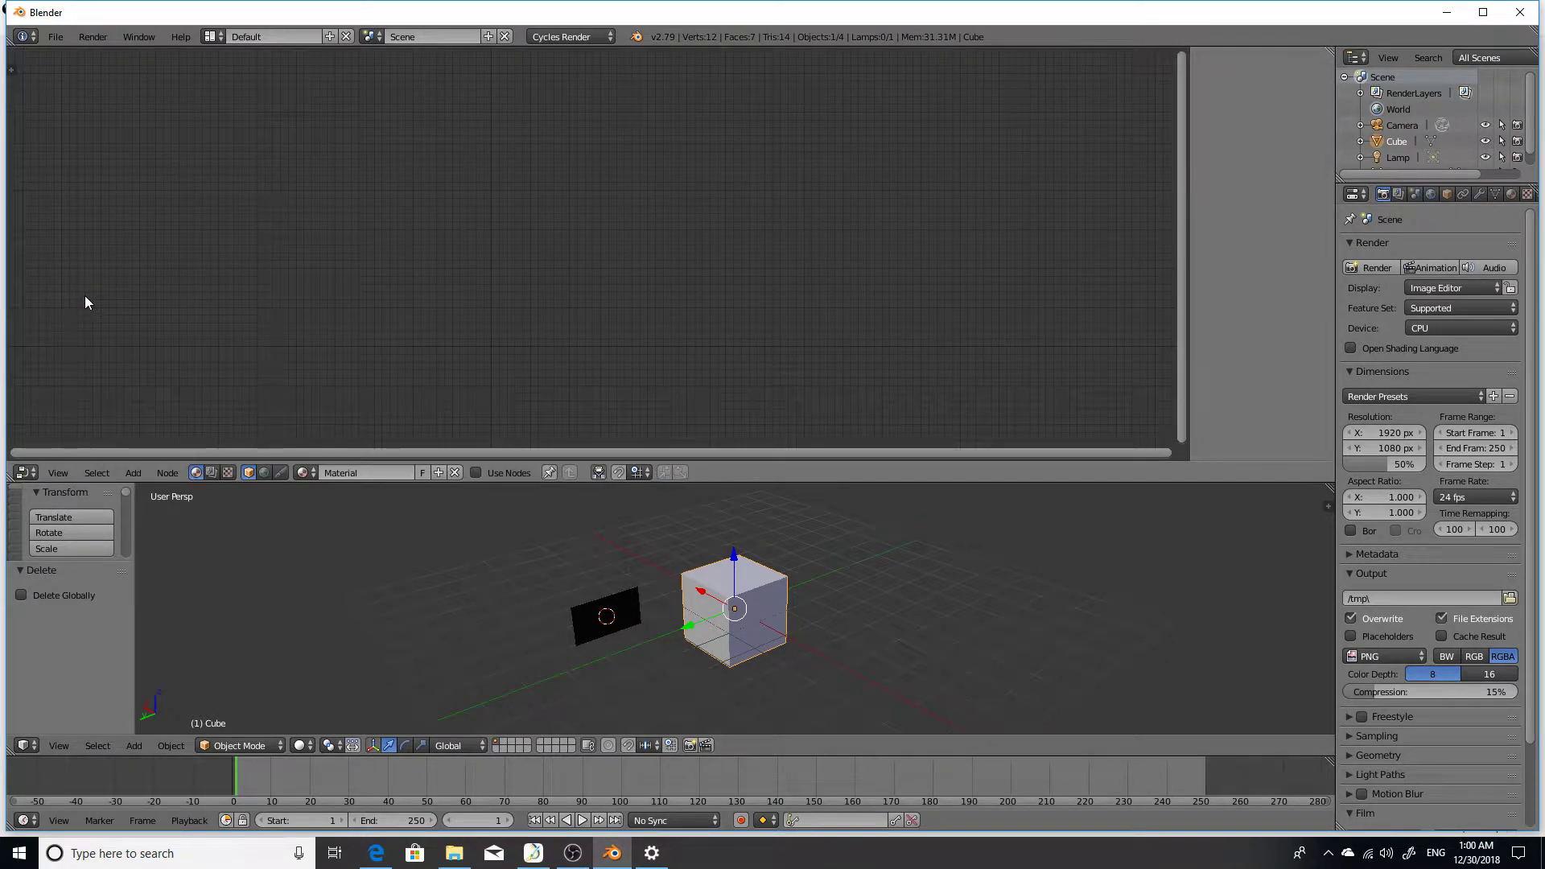
Add a Glass BSDF shader node between the Diffuse BSDF and Material Output nodes of the cube's material
{"action": "left_click", "coordinate": [478, 471]}
{"action": "left_click", "coordinate": [133, 472]}
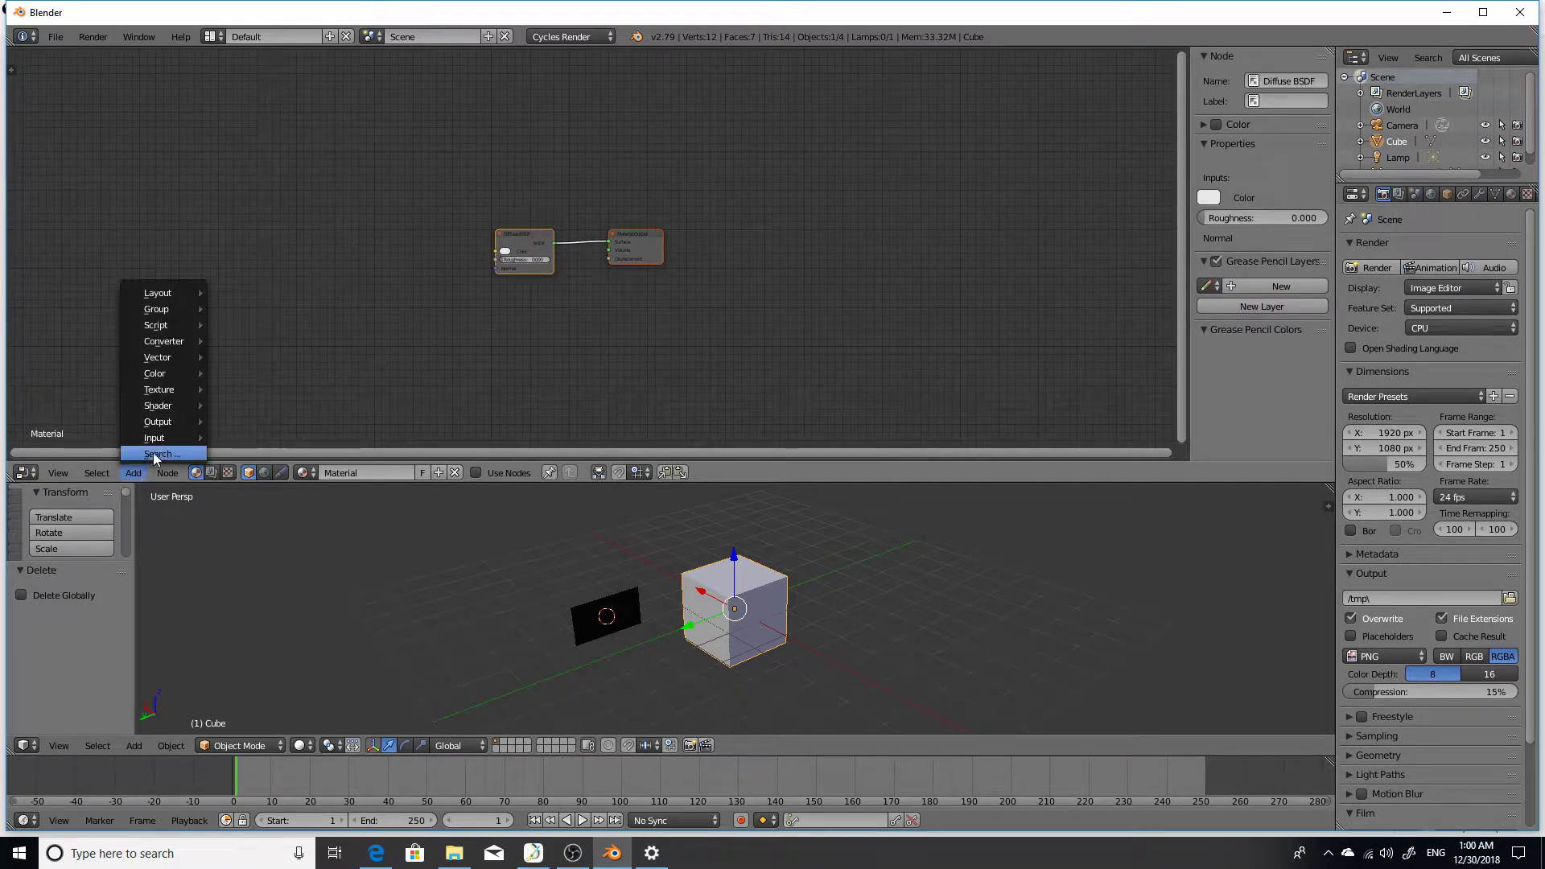
{"action": "mouse_move", "coordinate": [181, 404]}
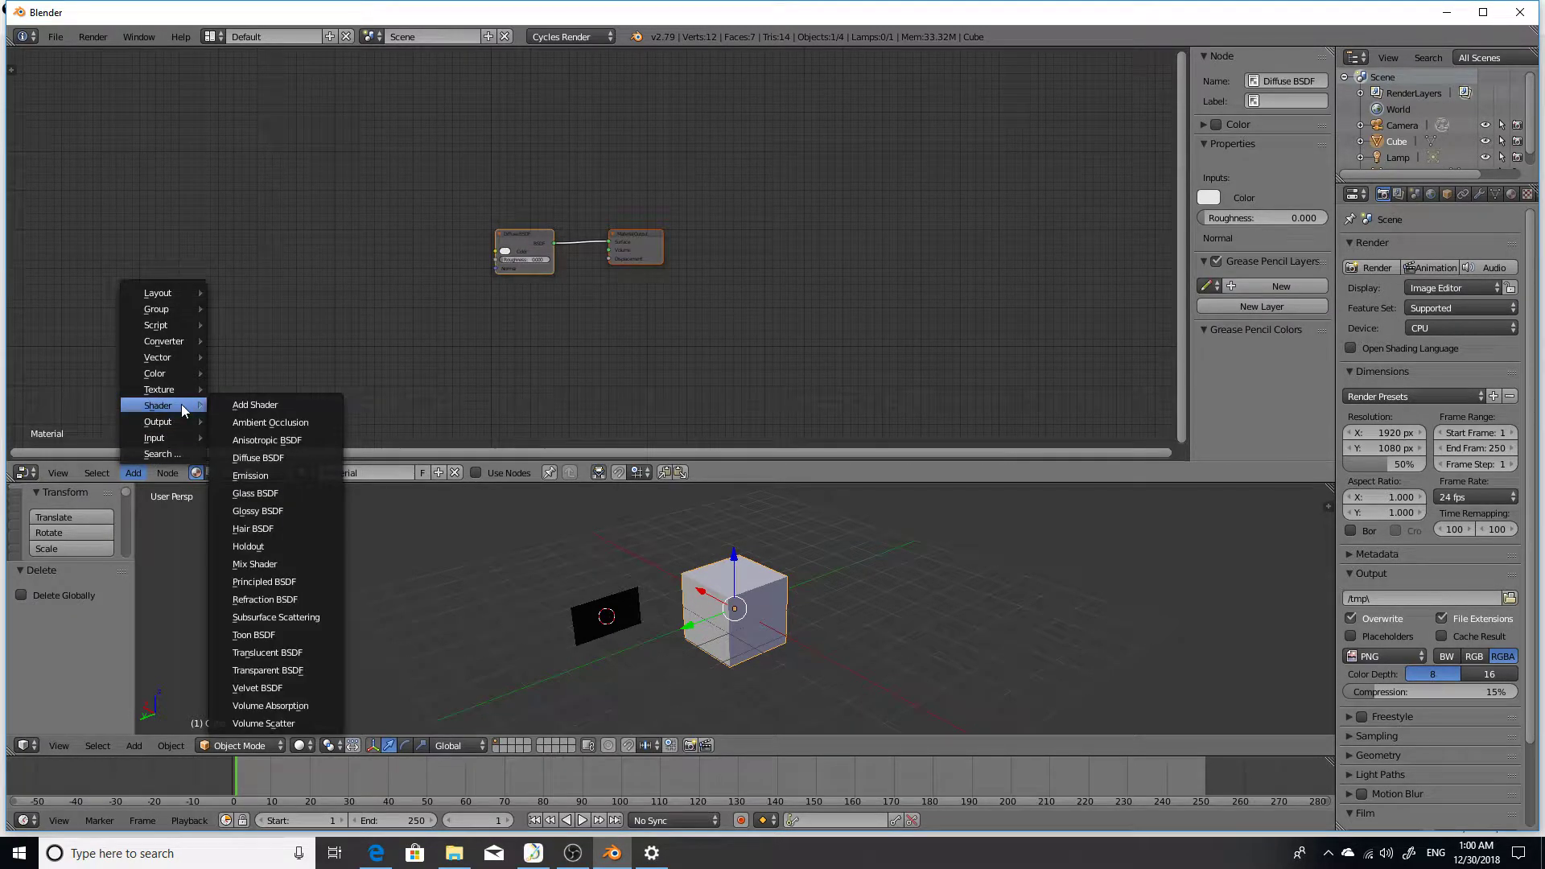
{"action": "left_click", "coordinate": [256, 494]}
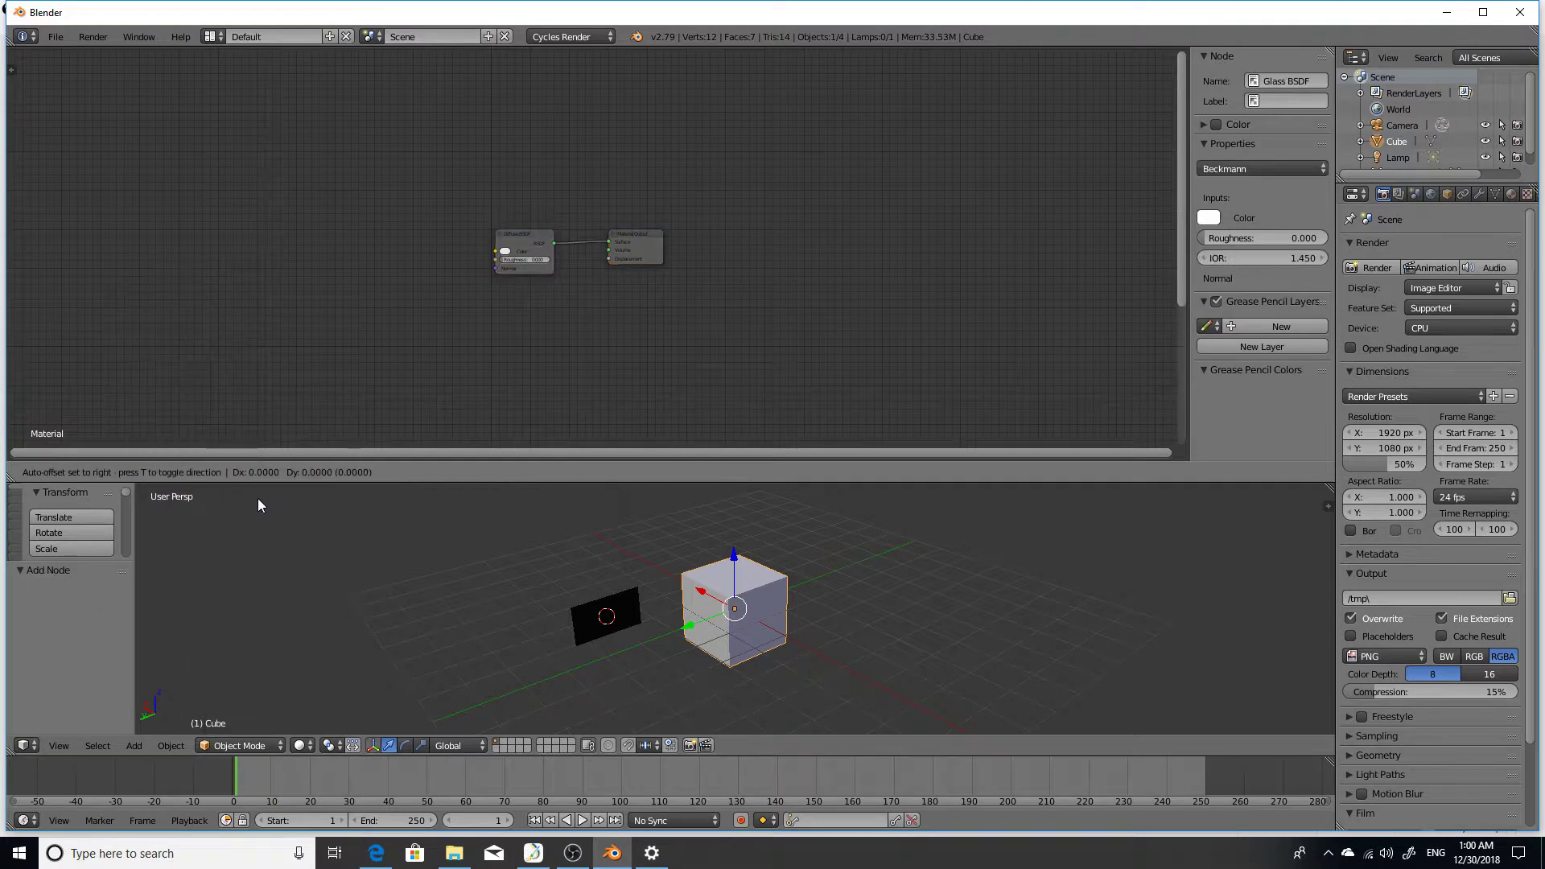
{"action": "left_click", "coordinate": [597, 201]}
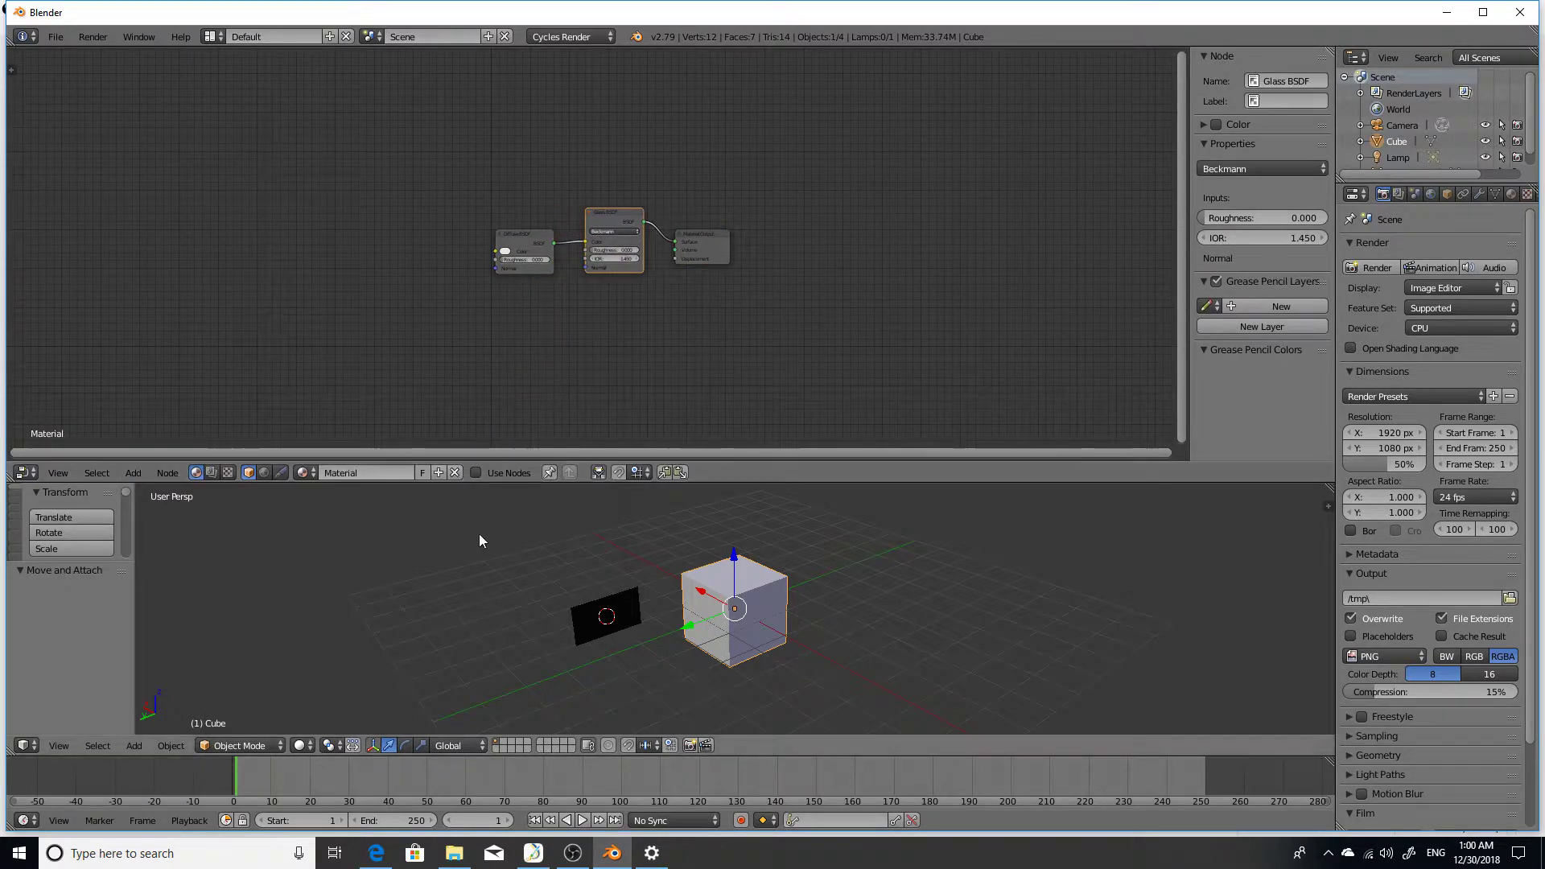
Show the lower 3D view in Rendered shading and set the Cycles render device to GPU Compute
{"action": "left_click", "coordinate": [306, 746]}
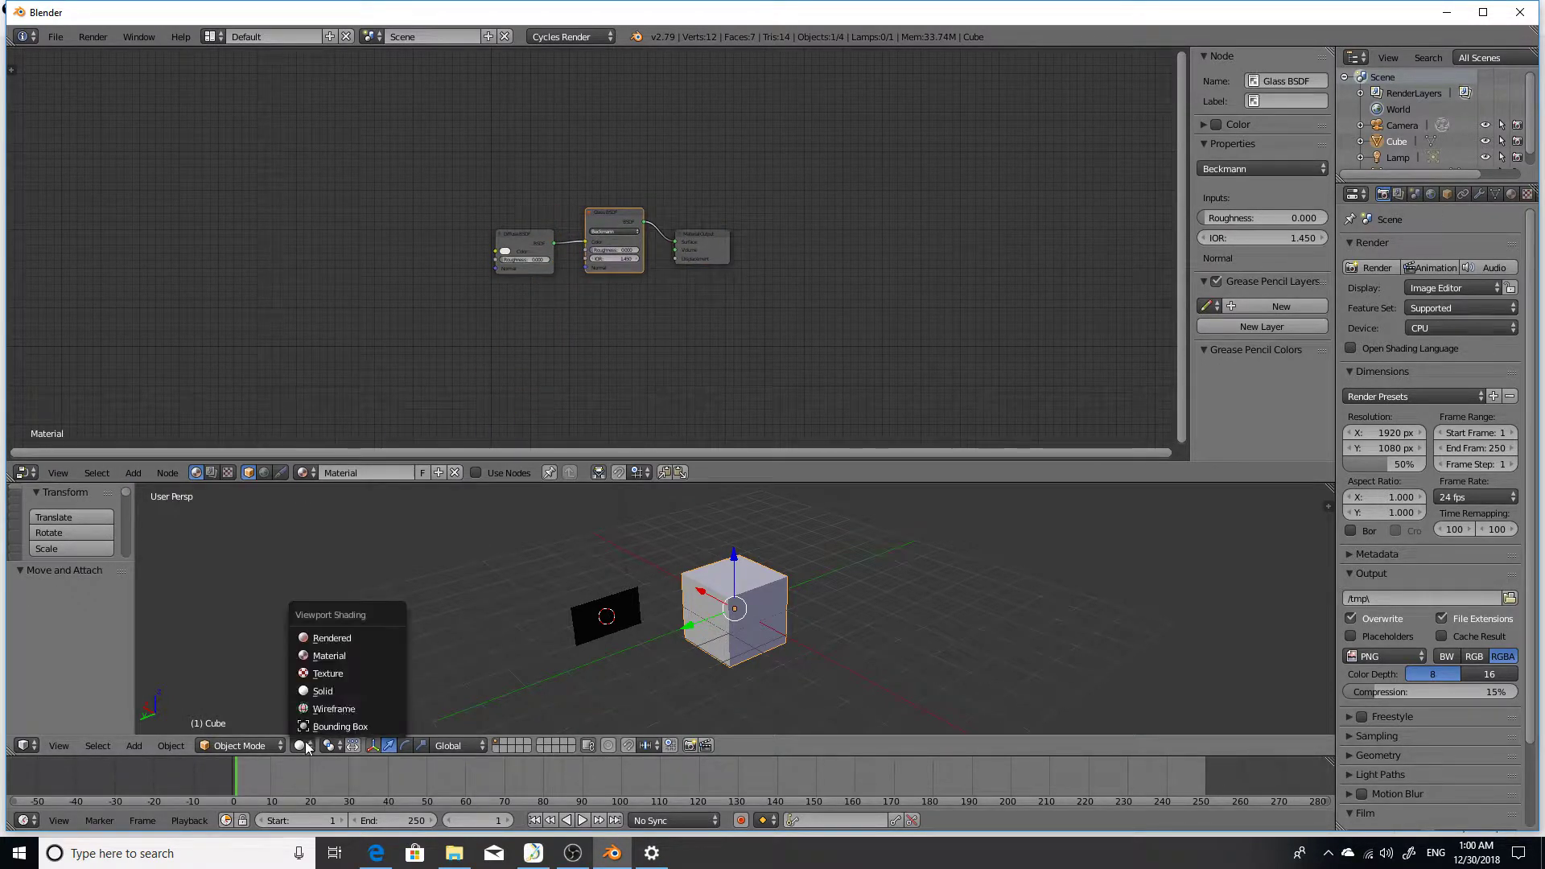
{"action": "left_click", "coordinate": [326, 640]}
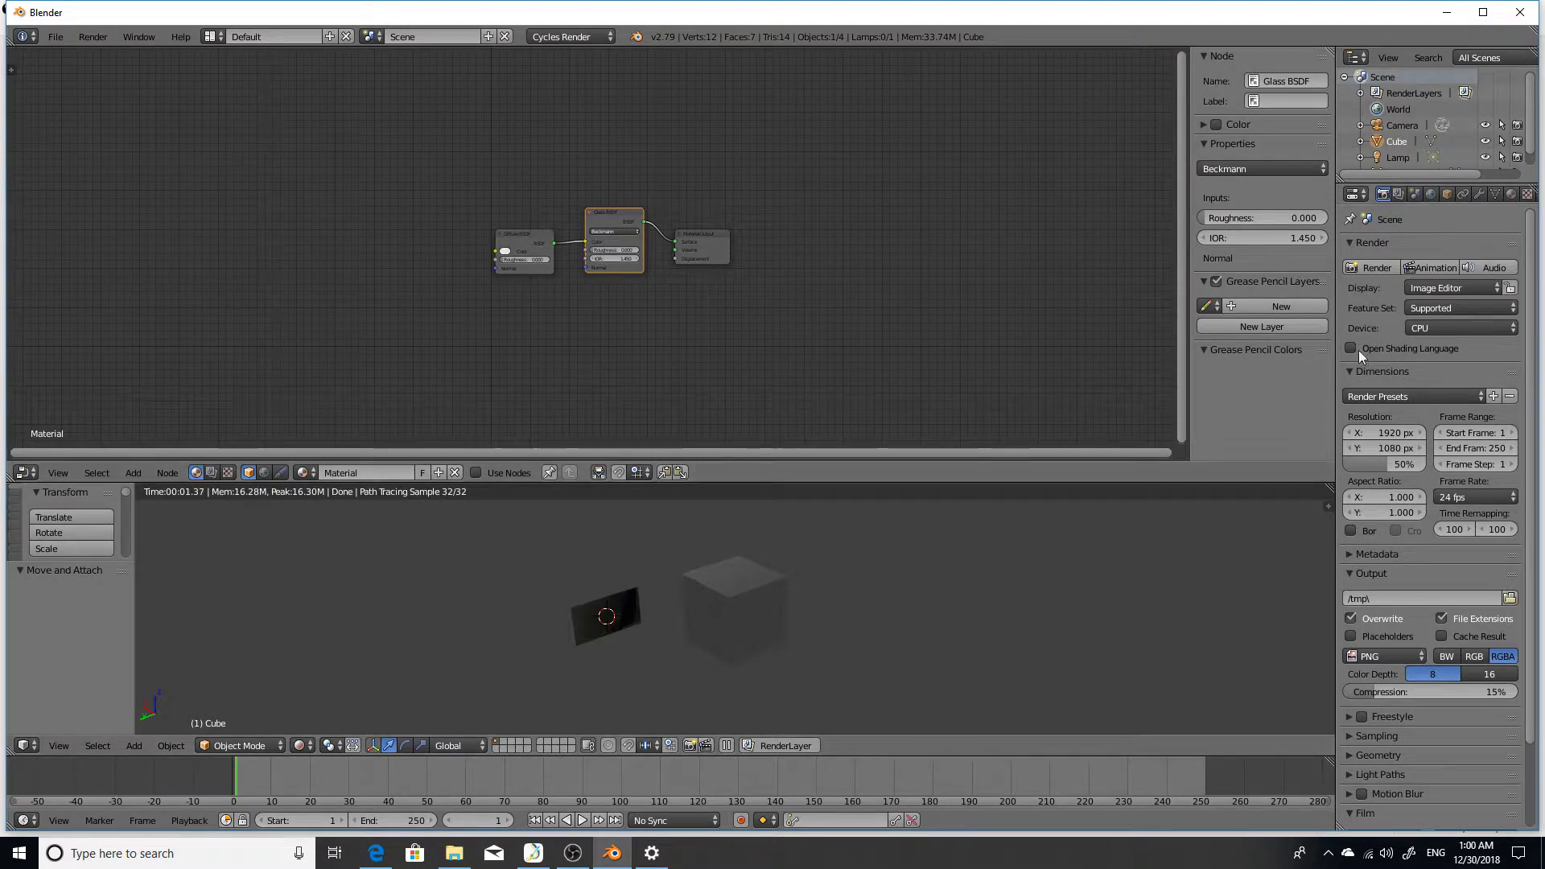
{"action": "left_click", "coordinate": [1417, 326]}
{"action": "left_click", "coordinate": [1426, 295]}
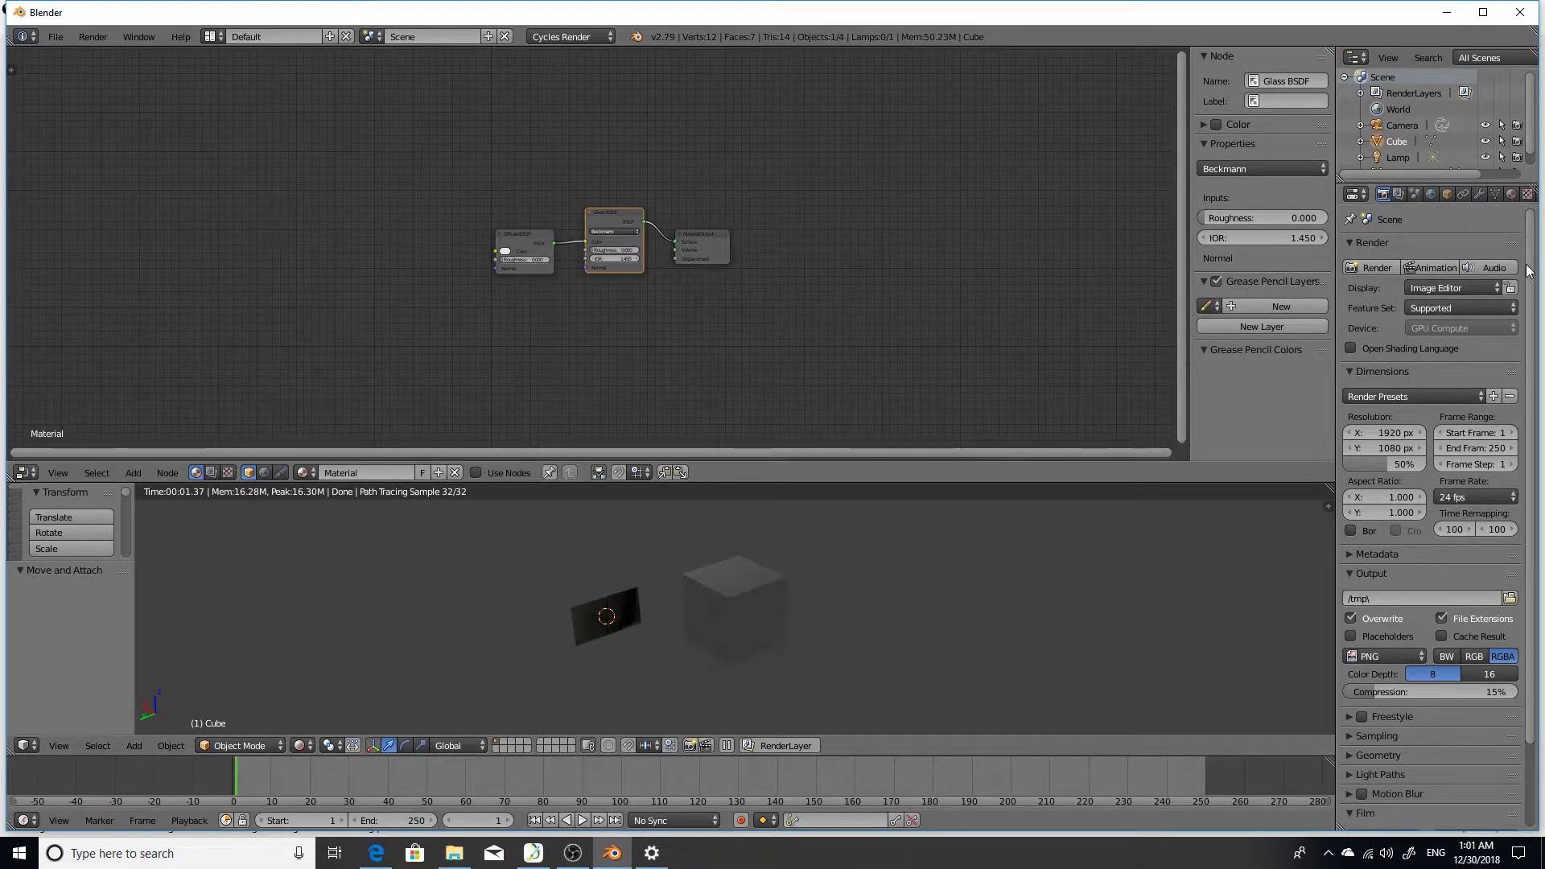
Show the cube's material preview and set the Glass BSDF roughness to 0.608 and IOR to 34.650
{"action": "left_click", "coordinate": [1512, 195]}
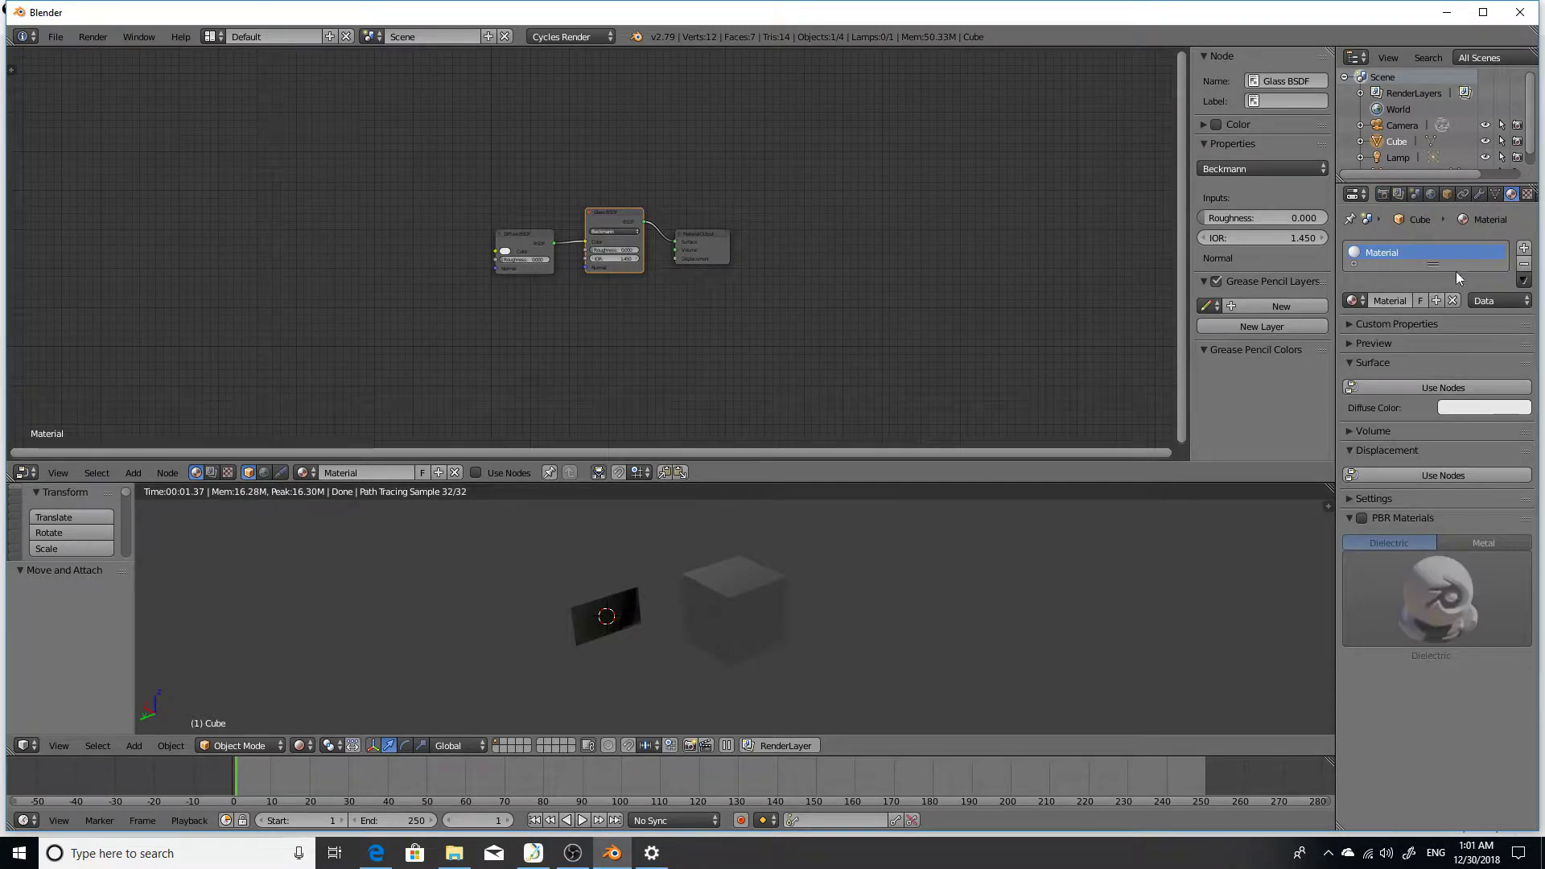
{"action": "left_click", "coordinate": [1355, 343]}
{"action": "scroll", "coordinate": [522, 303], "scroll_direction": "up", "scroll_amount": 3}
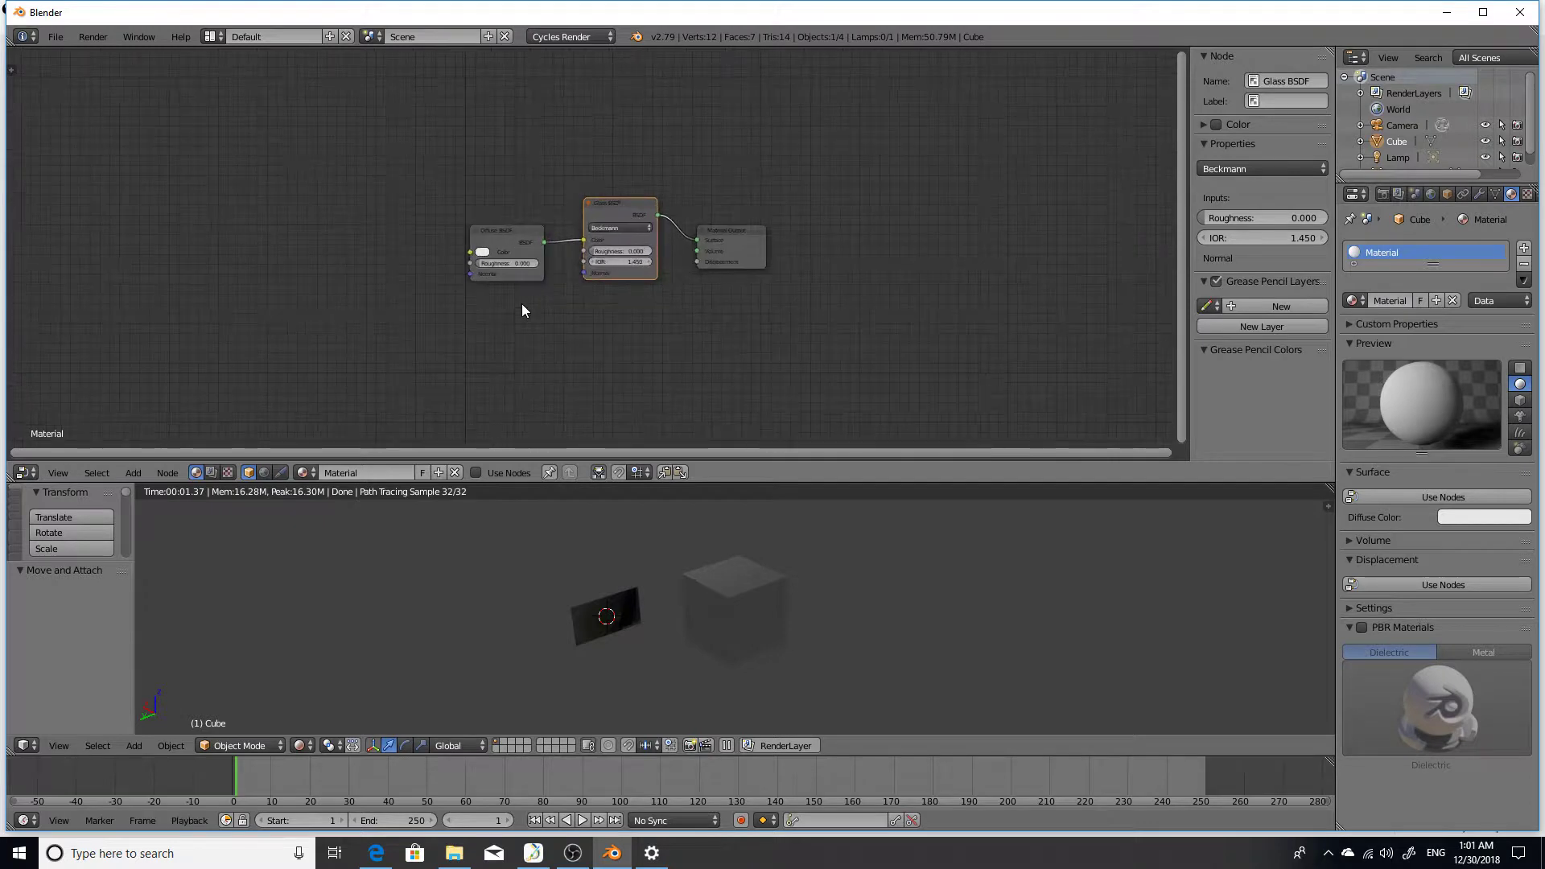
{"action": "scroll", "coordinate": [522, 305], "scroll_direction": "up", "scroll_amount": 1}
{"action": "left_click_drag", "start_coordinate": [684, 255], "coordinate": [758, 255]}
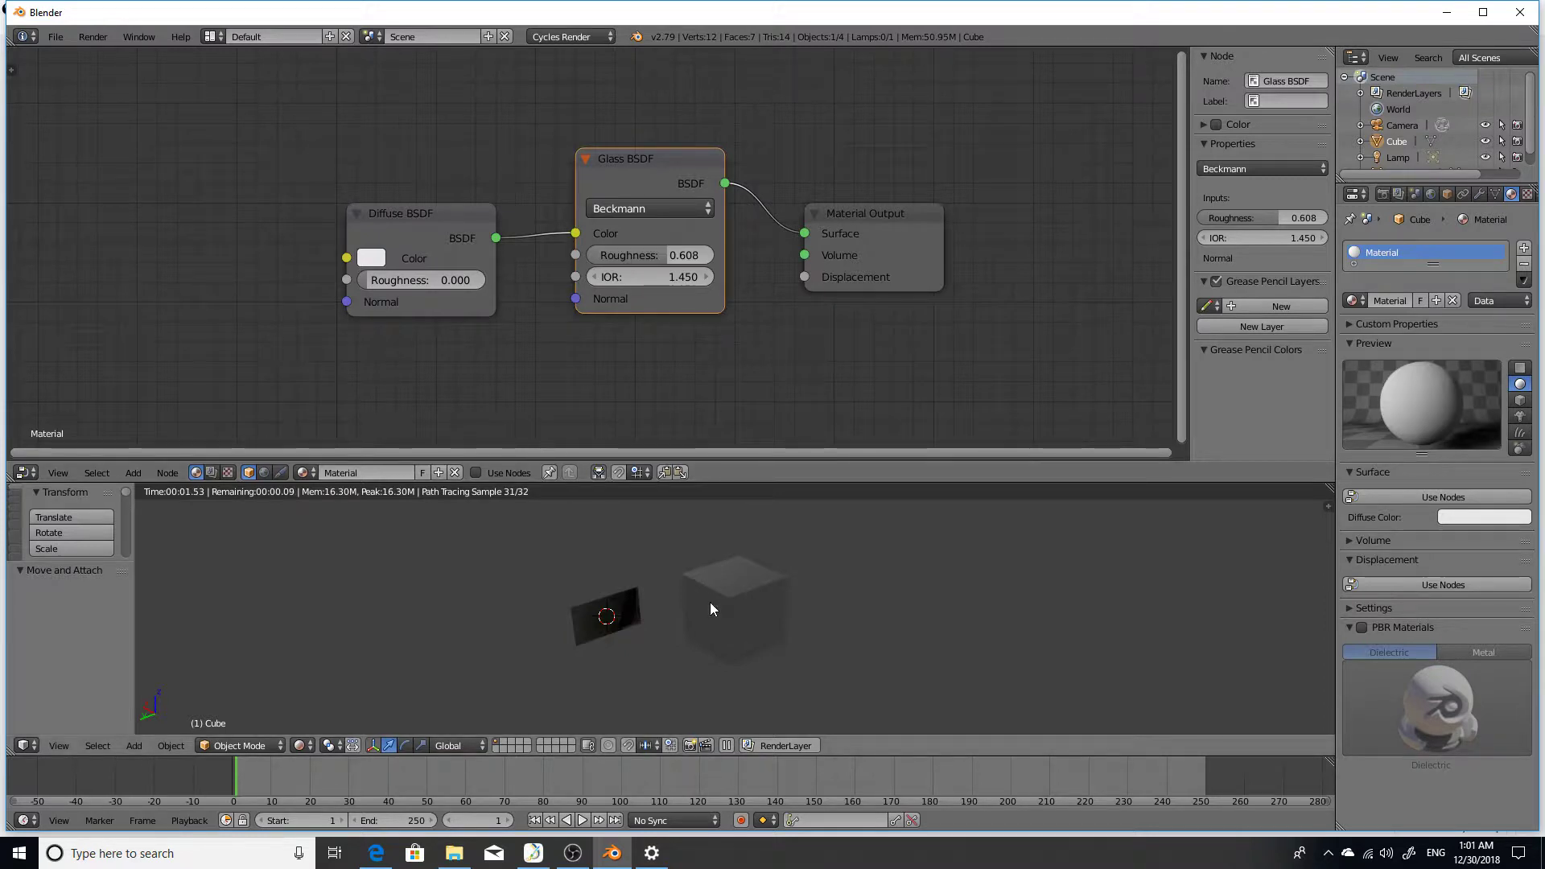
{"action": "middle_click_drag", "start_coordinate": [710, 602], "coordinate": [707, 510]}
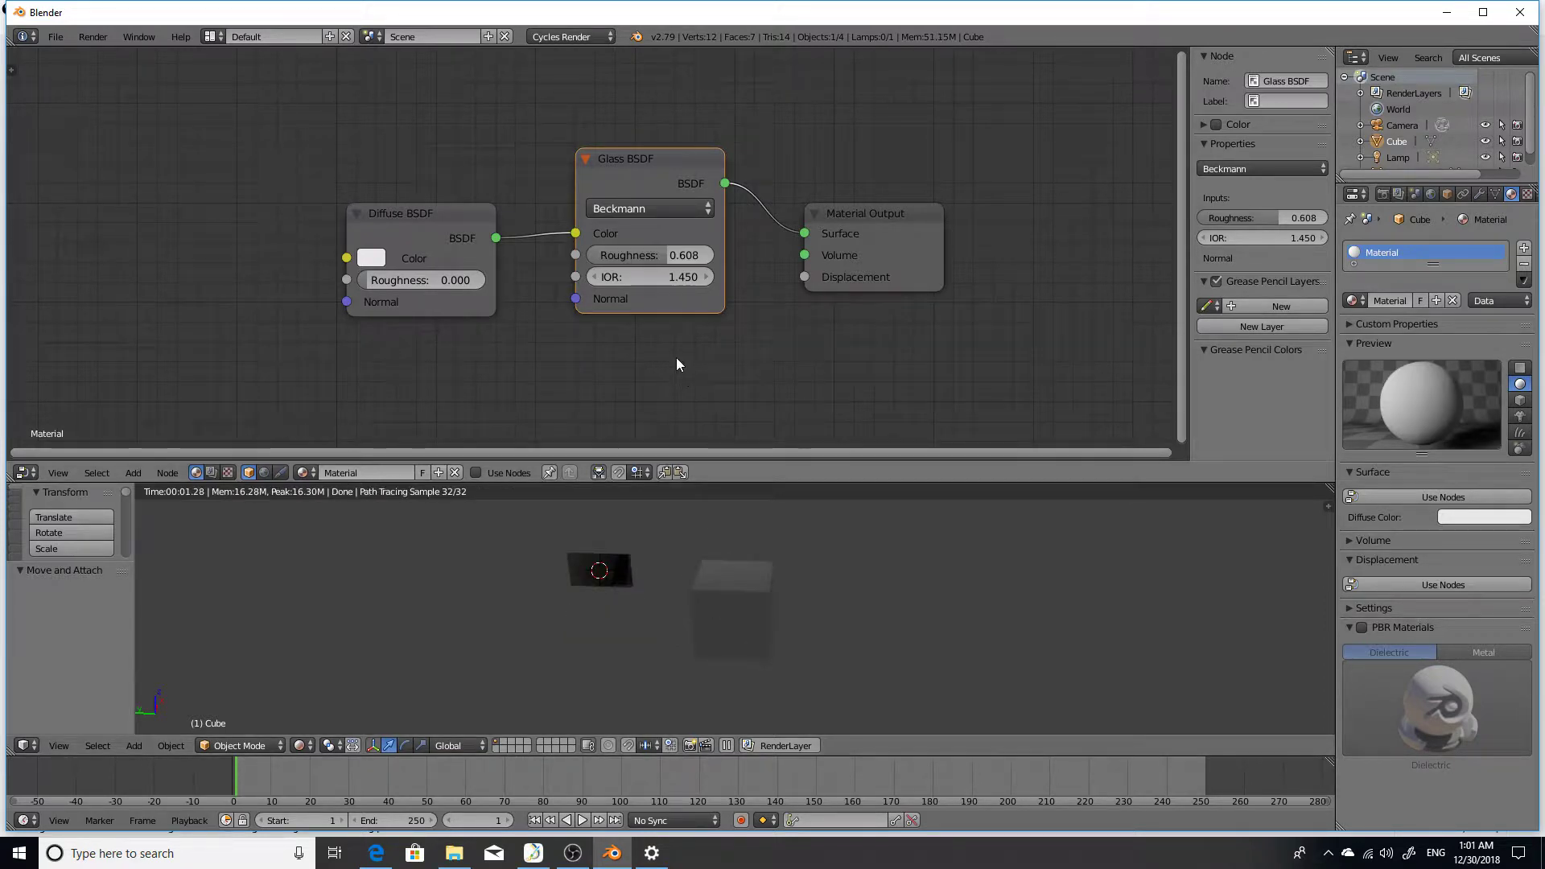
{"action": "left_click_drag", "start_coordinate": [676, 276], "coordinate": [763, 277]}
Make the Diffuse BSDF color blue-violet and set the Glass BSDF roughness to 0.000, with nodes enabled for the cube's material
{"action": "left_click", "coordinate": [371, 257]}
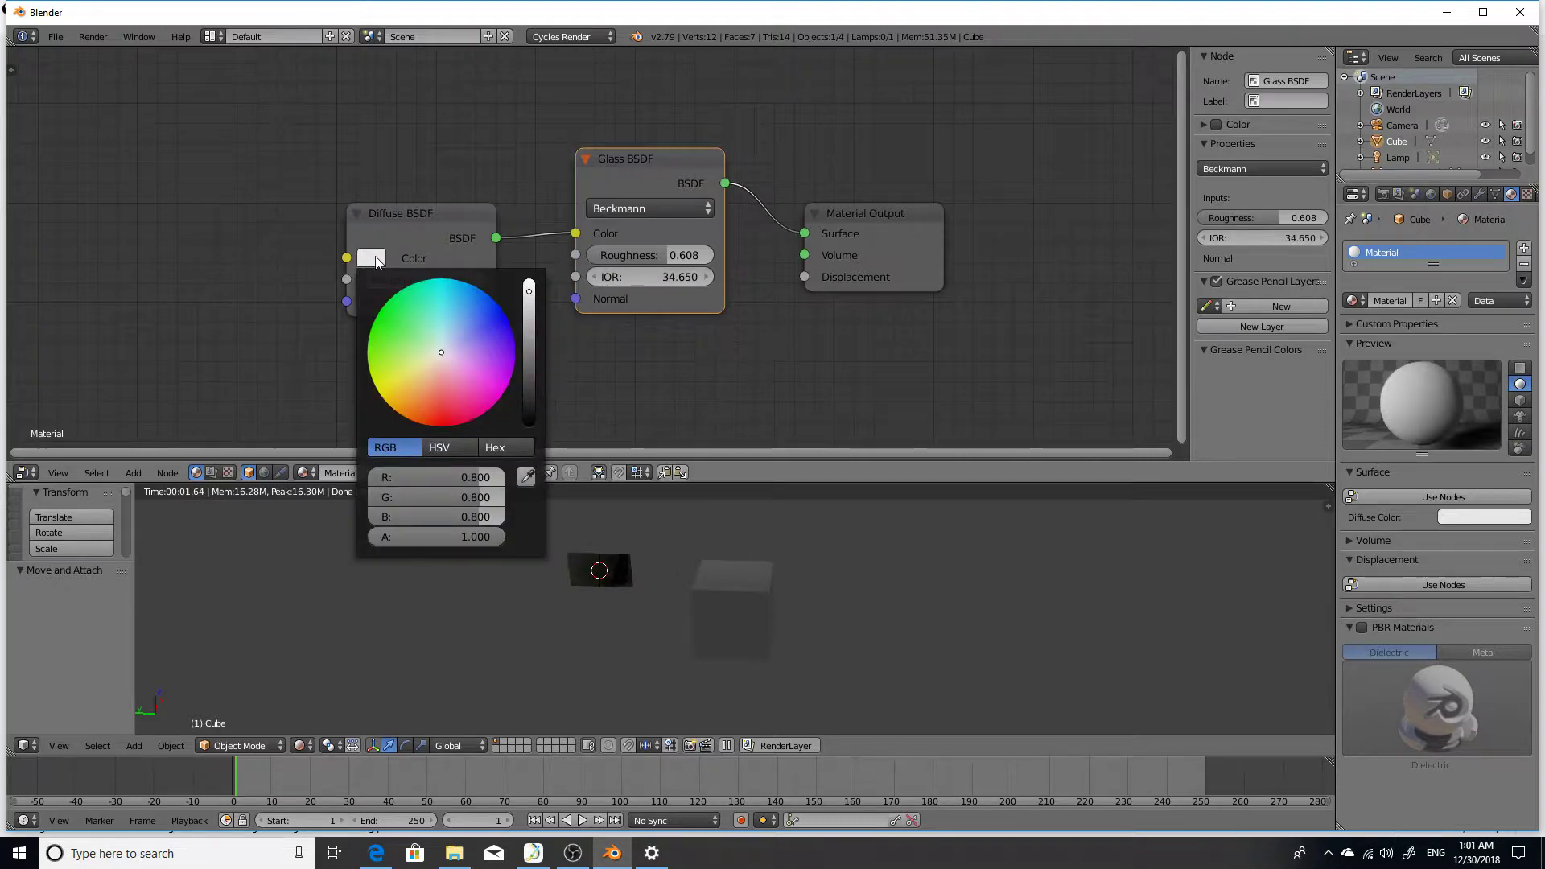
{"action": "left_click", "coordinate": [509, 321]}
{"action": "left_click_drag", "start_coordinate": [509, 322], "coordinate": [511, 326]}
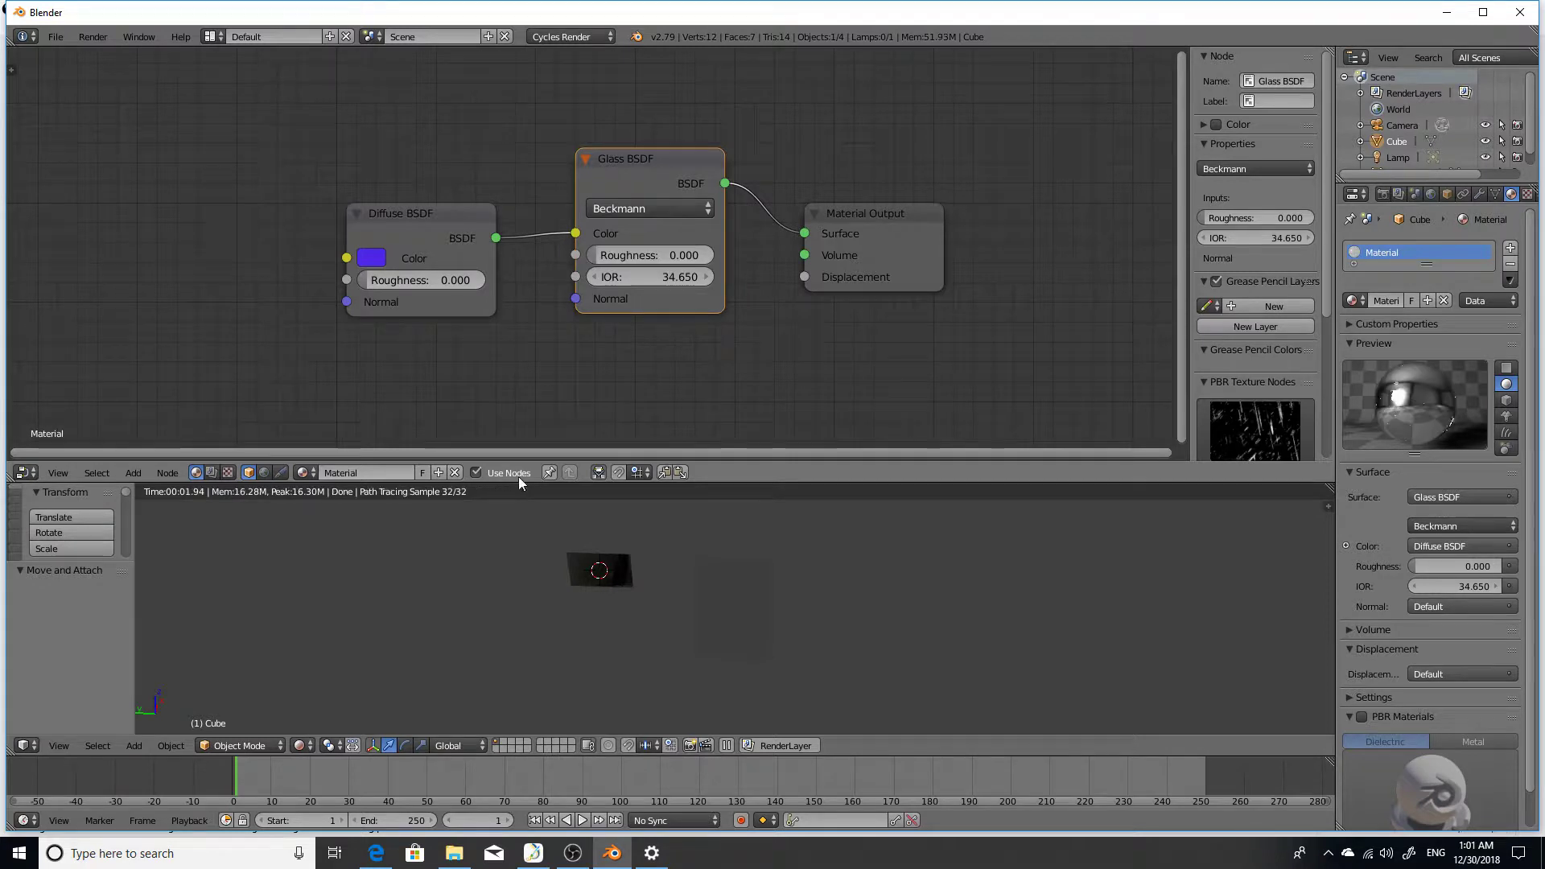
{"action": "scroll", "coordinate": [639, 624], "scroll_direction": "up", "scroll_amount": 2}
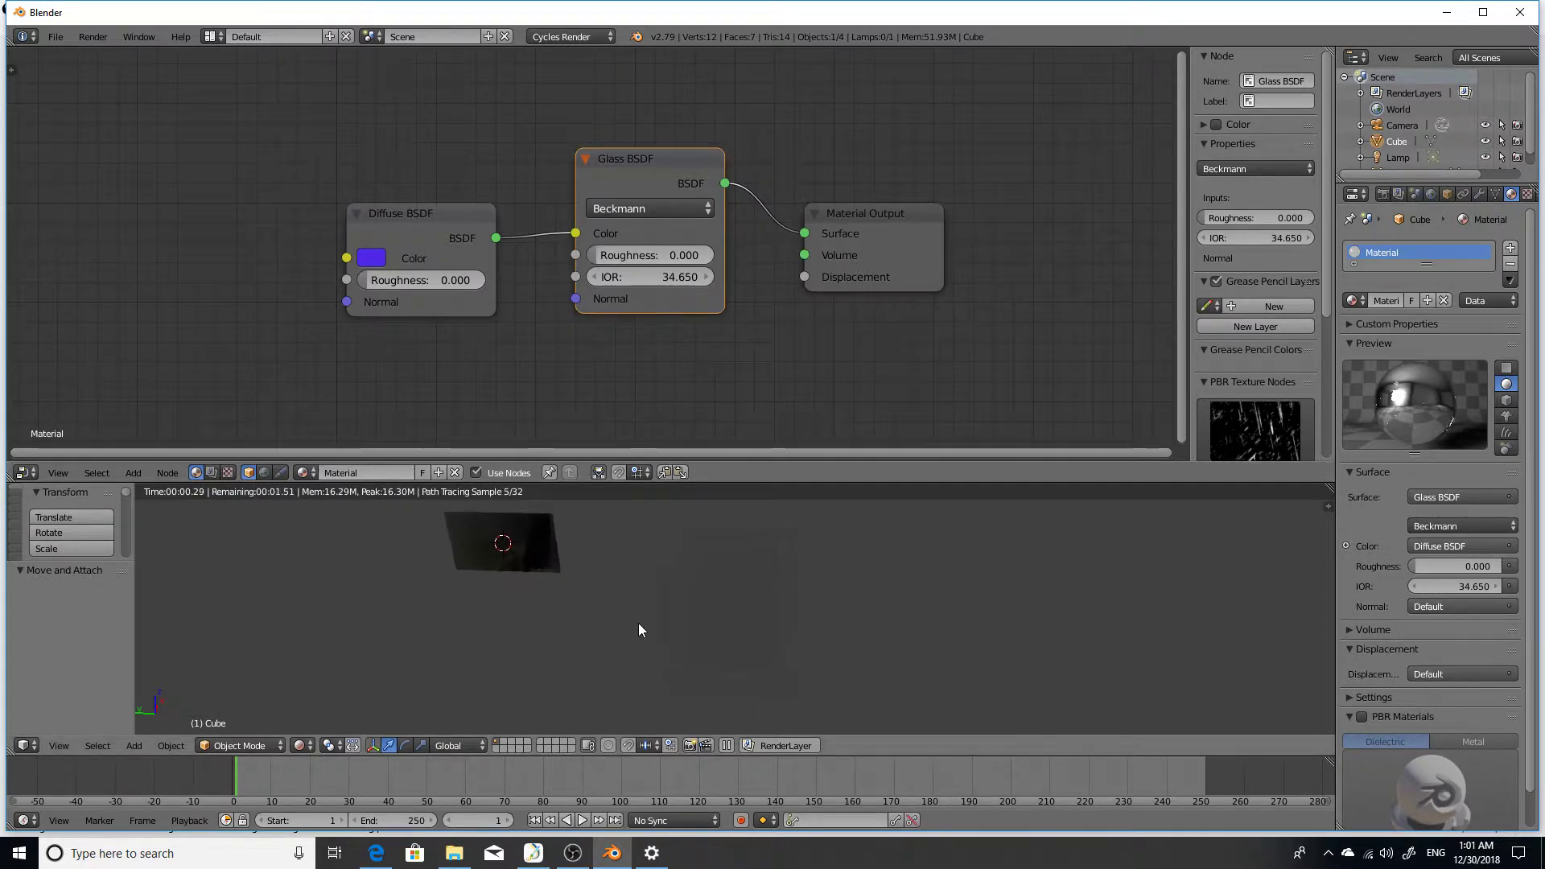
{"action": "scroll", "coordinate": [639, 624], "scroll_direction": "down", "scroll_amount": 1}
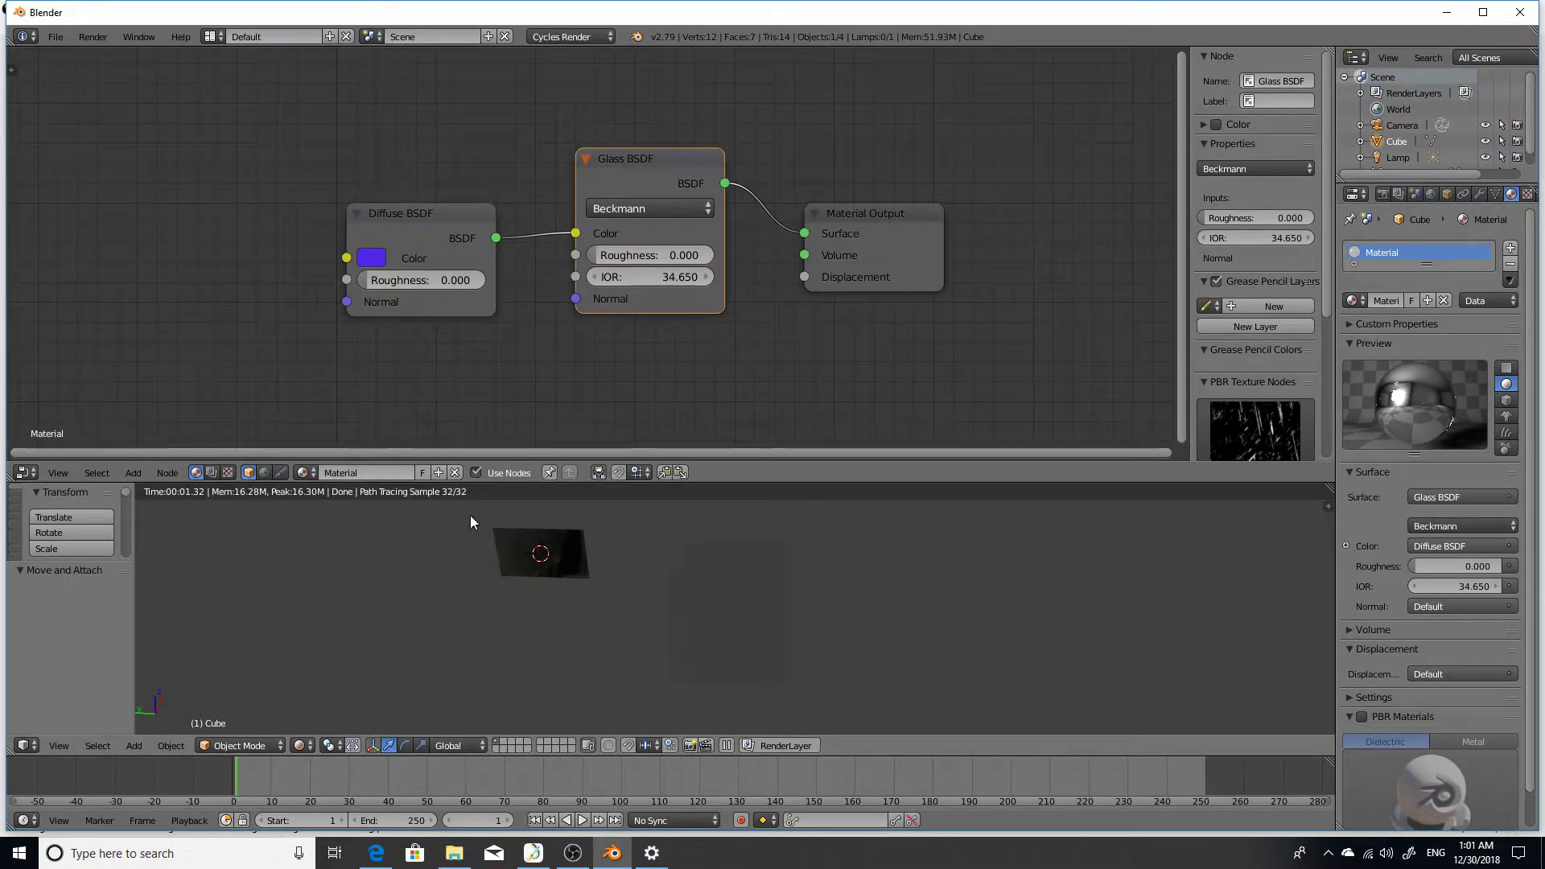
Switch the 3D view to Solid shading, select the video plane, and align the camera to the current view
{"action": "left_click", "coordinate": [302, 746]}
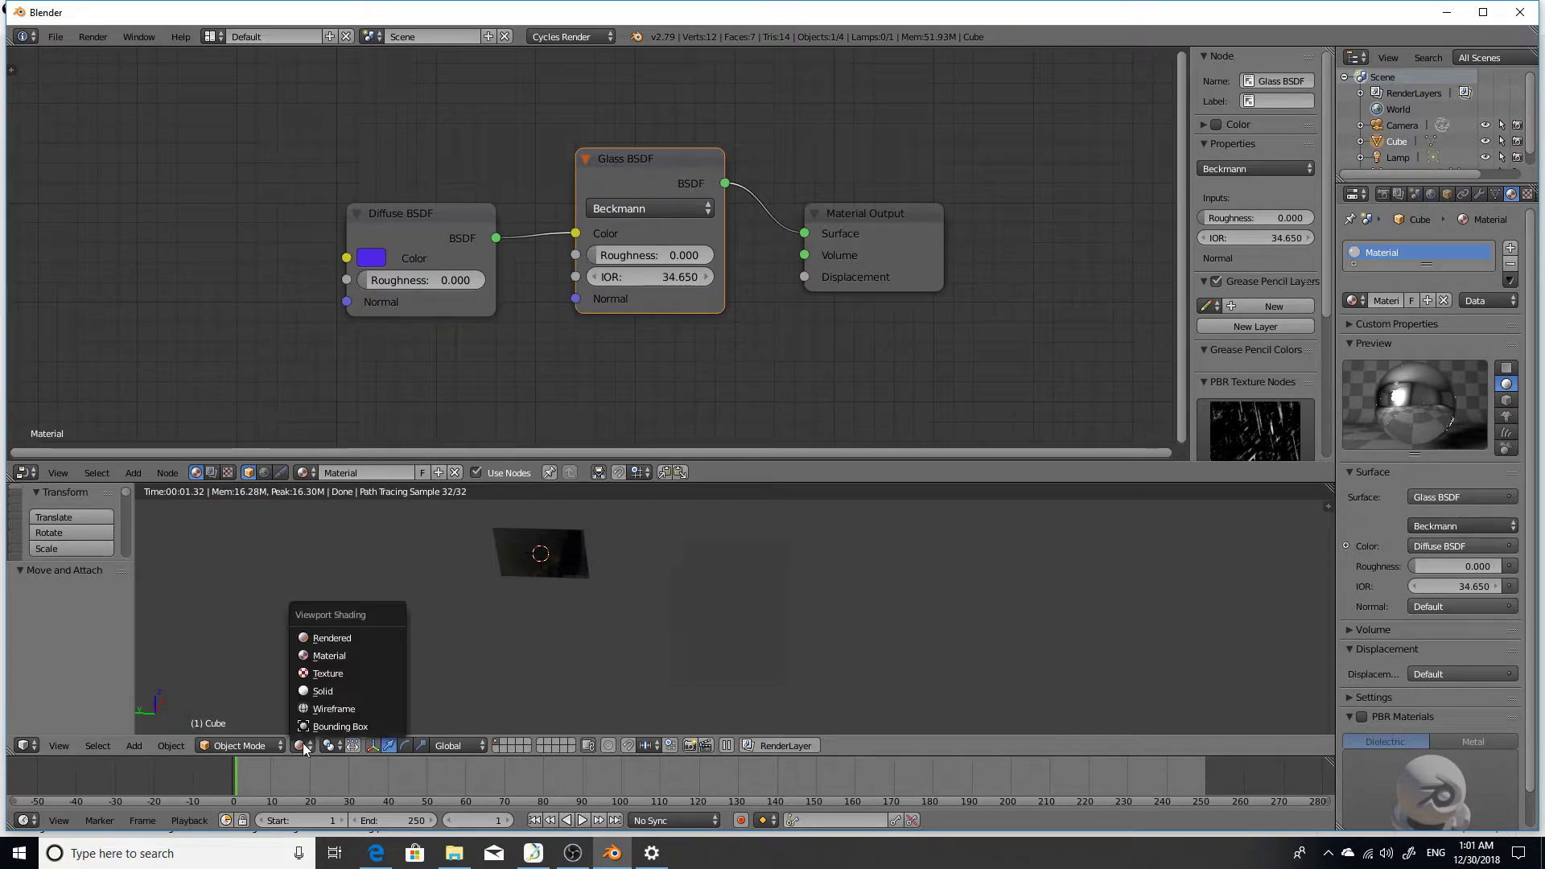
{"action": "left_click", "coordinate": [322, 691]}
{"action": "right_click", "coordinate": [549, 539]}
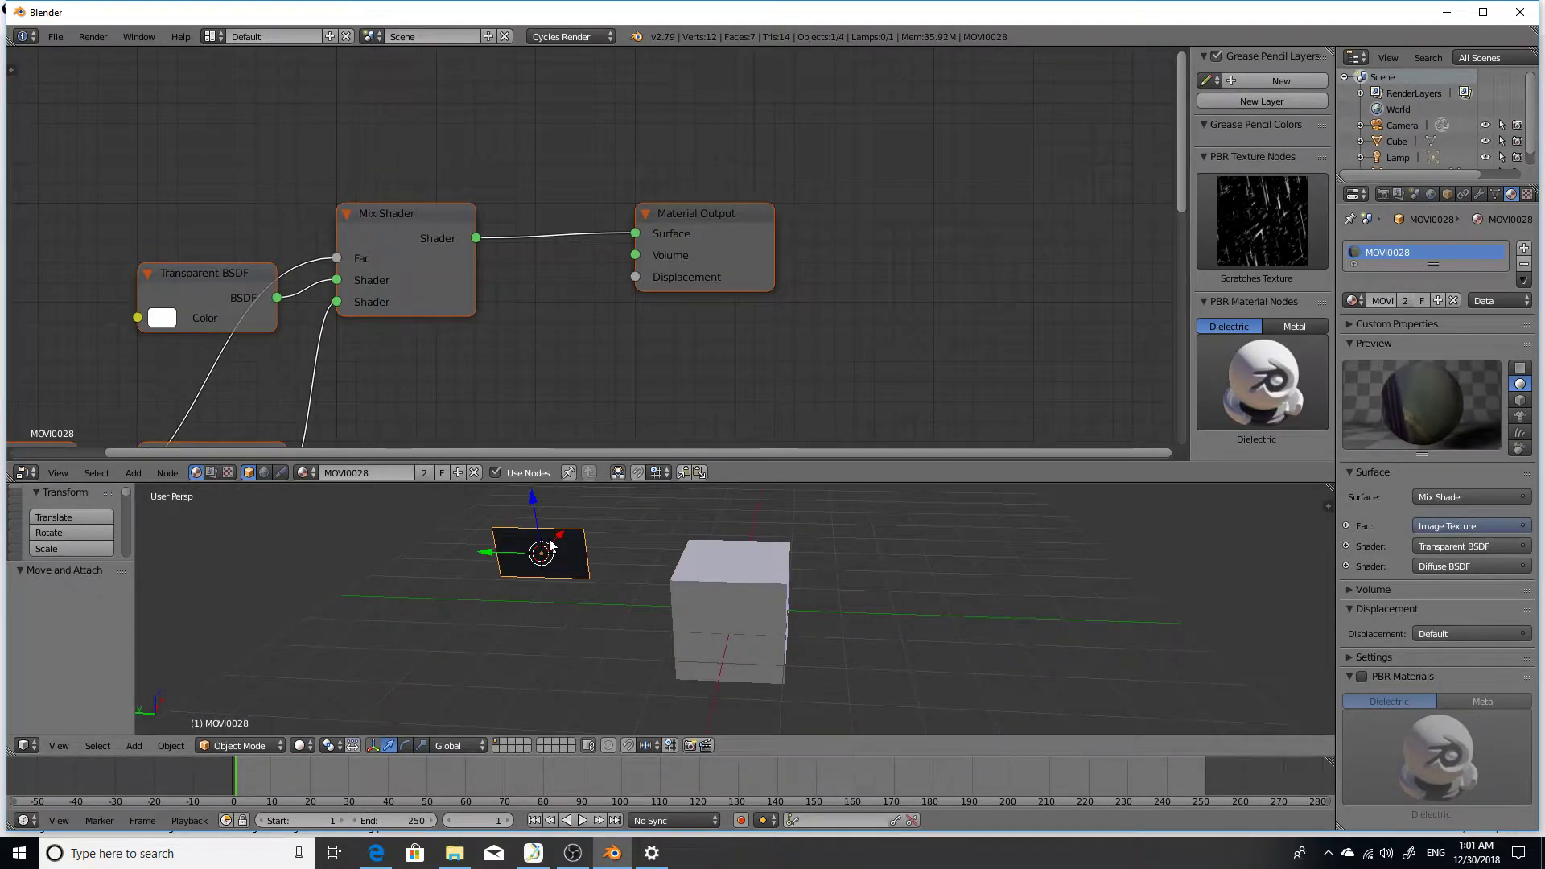
{"action": "key", "text": "space"}
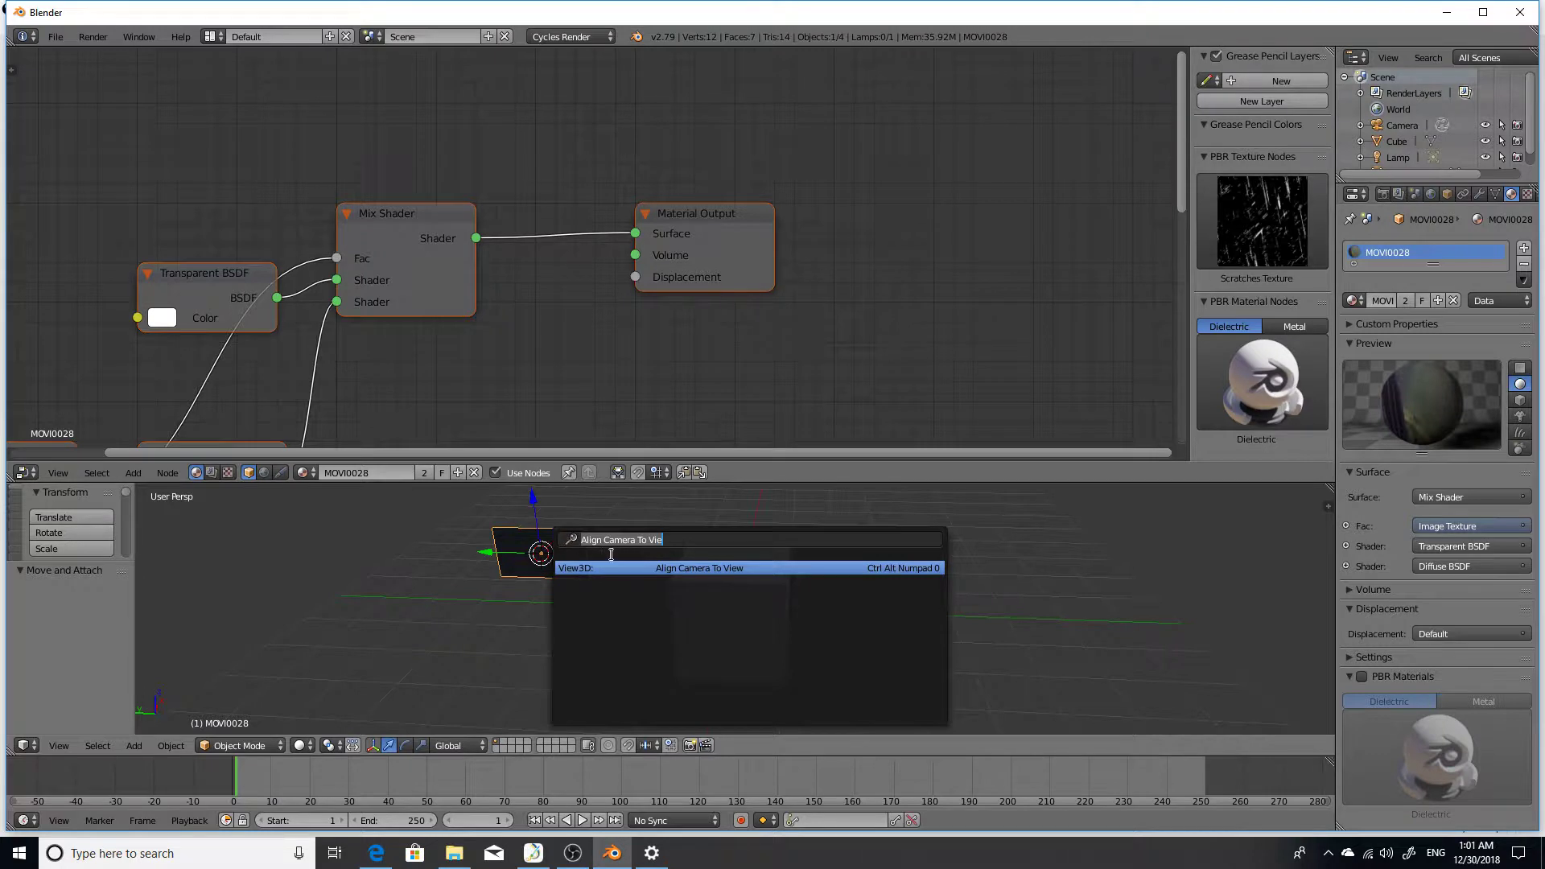
{"action": "left_click", "coordinate": [638, 566]}
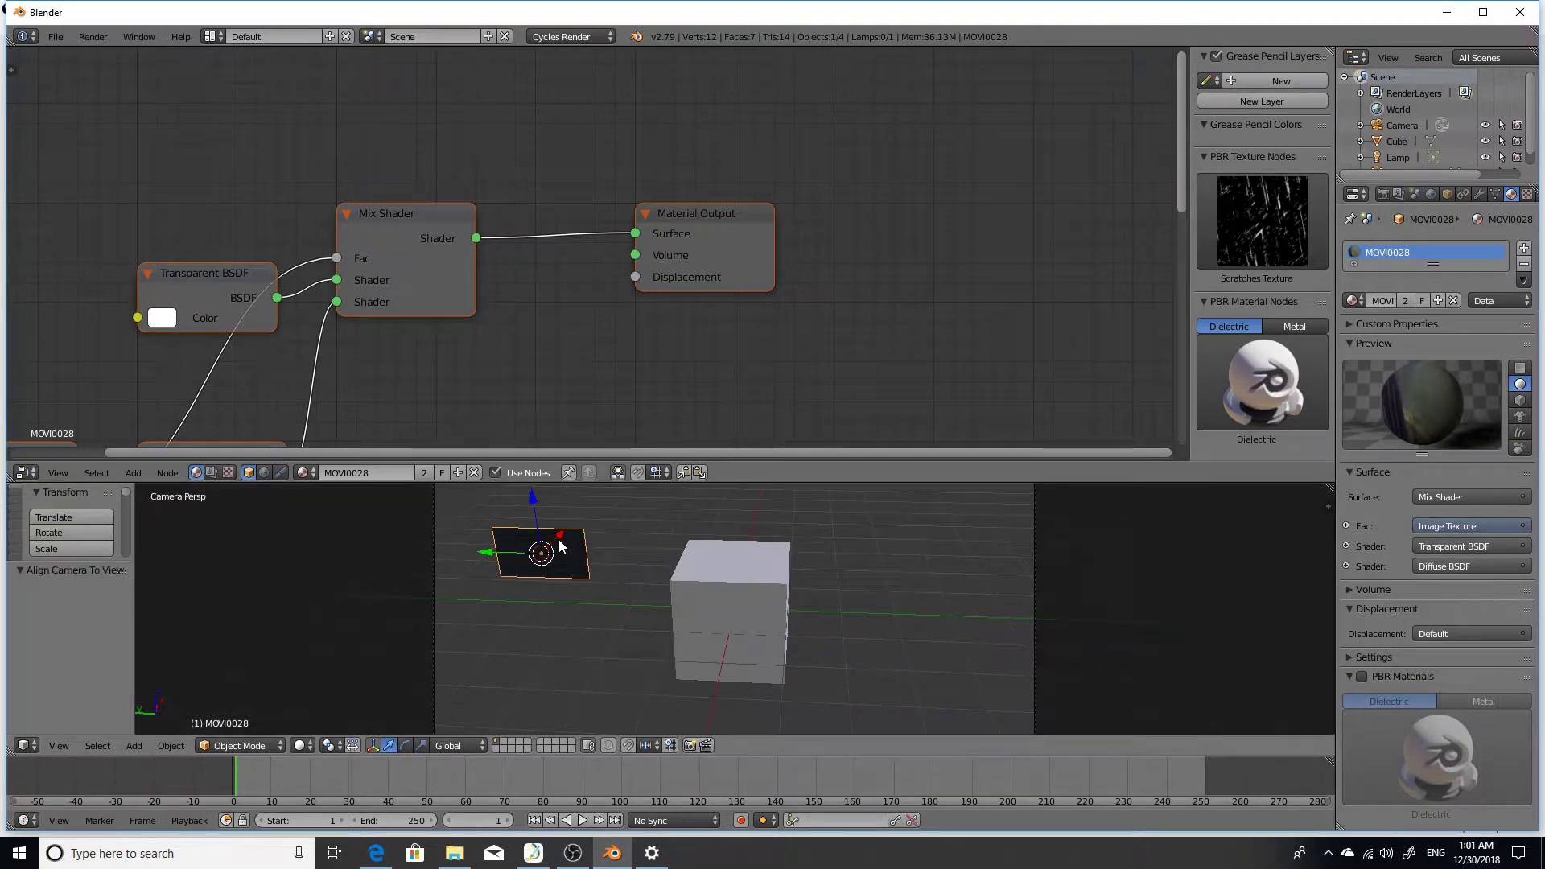
Rotate the video plane freely in two trackball turns, about -10.3° and 2.86°, plus about -14.3° and 4.01°, to face the camera
{"action": "key", "text": "r"}
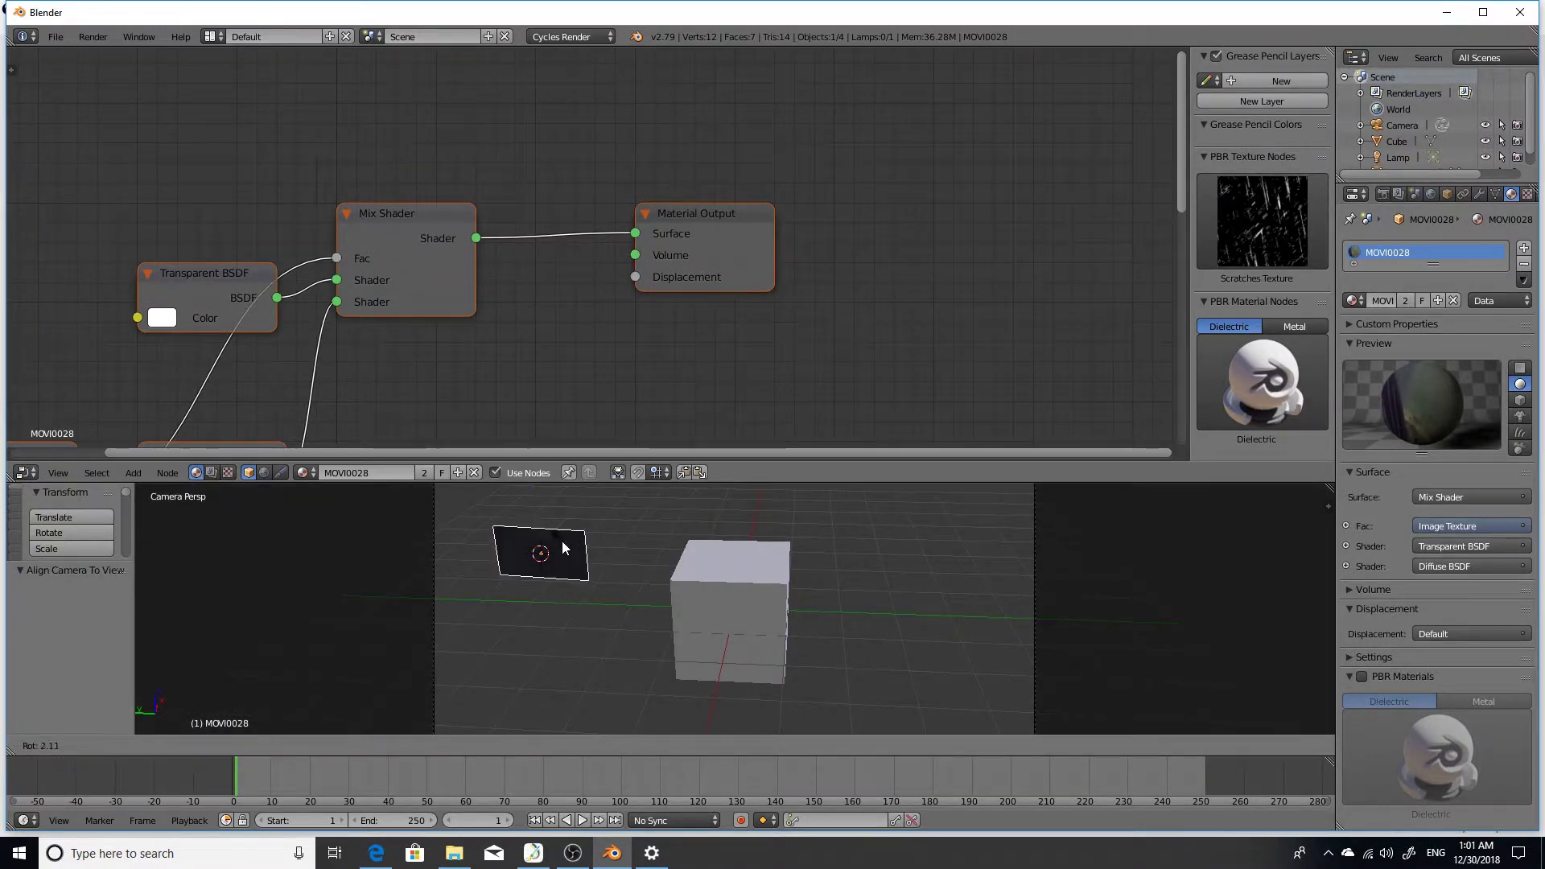
{"action": "right_click", "coordinate": [563, 542]}
{"action": "key", "text": "r"}
{"action": "key", "text": "r"}
{"action": "left_click", "coordinate": [561, 541]}
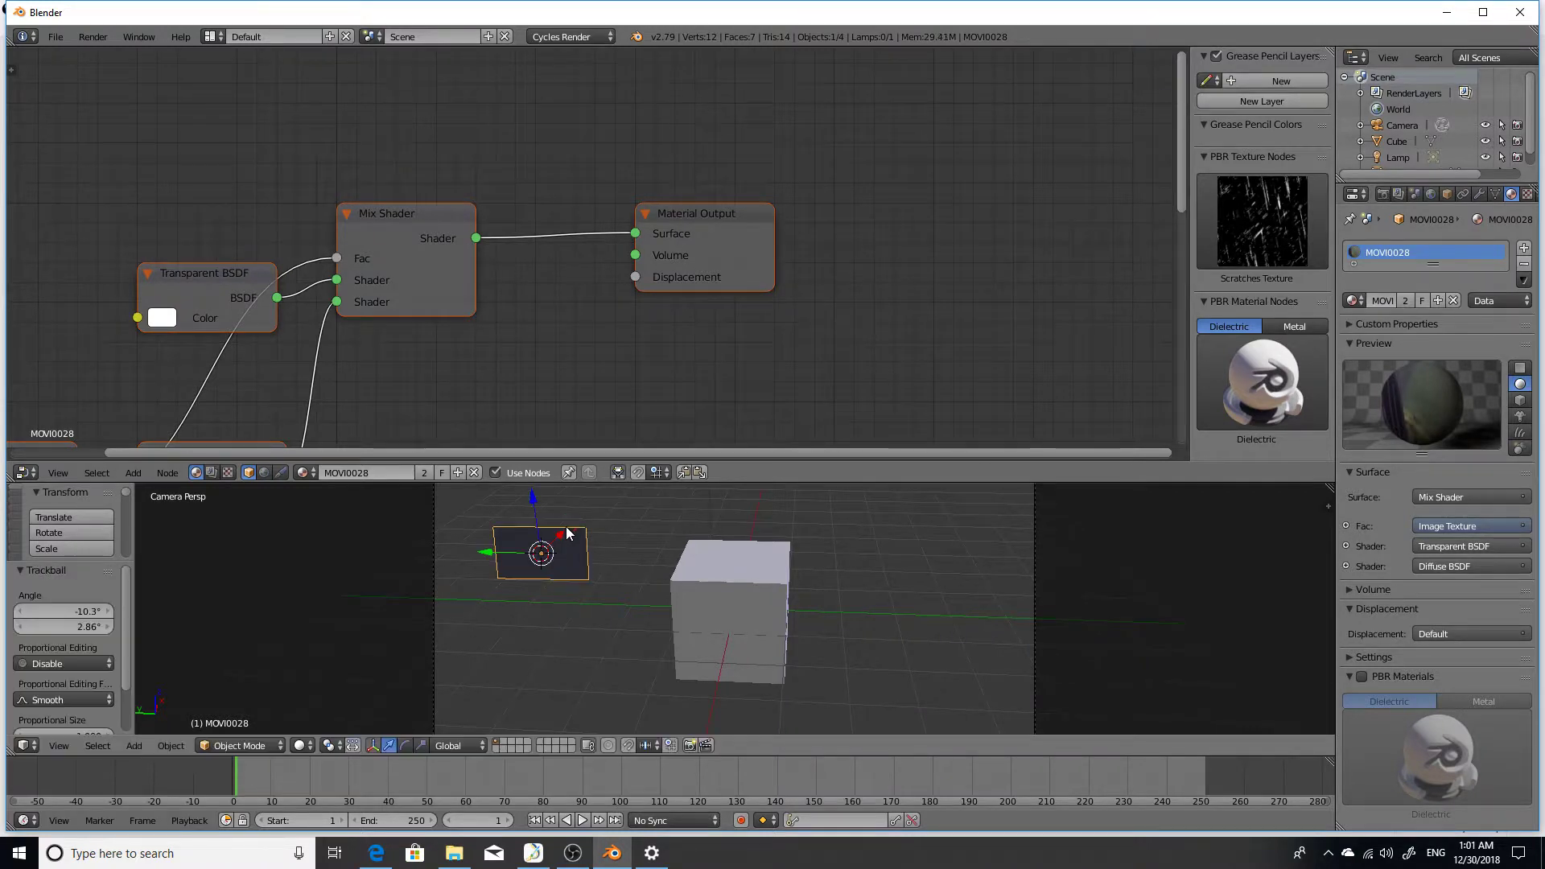
{"action": "key", "text": "r"}
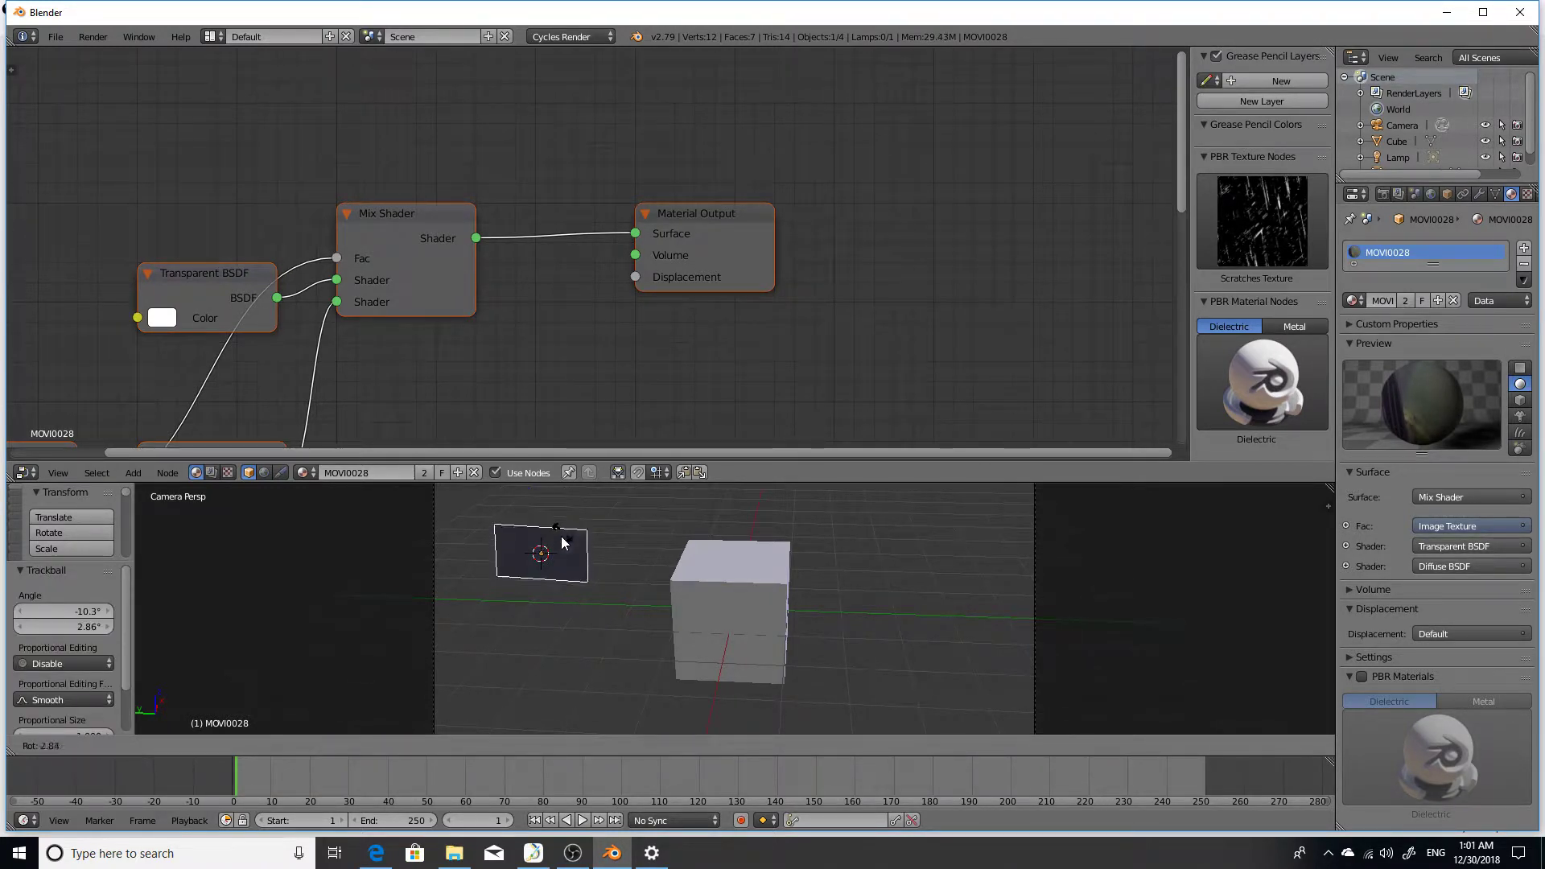
{"action": "right_click", "coordinate": [563, 543]}
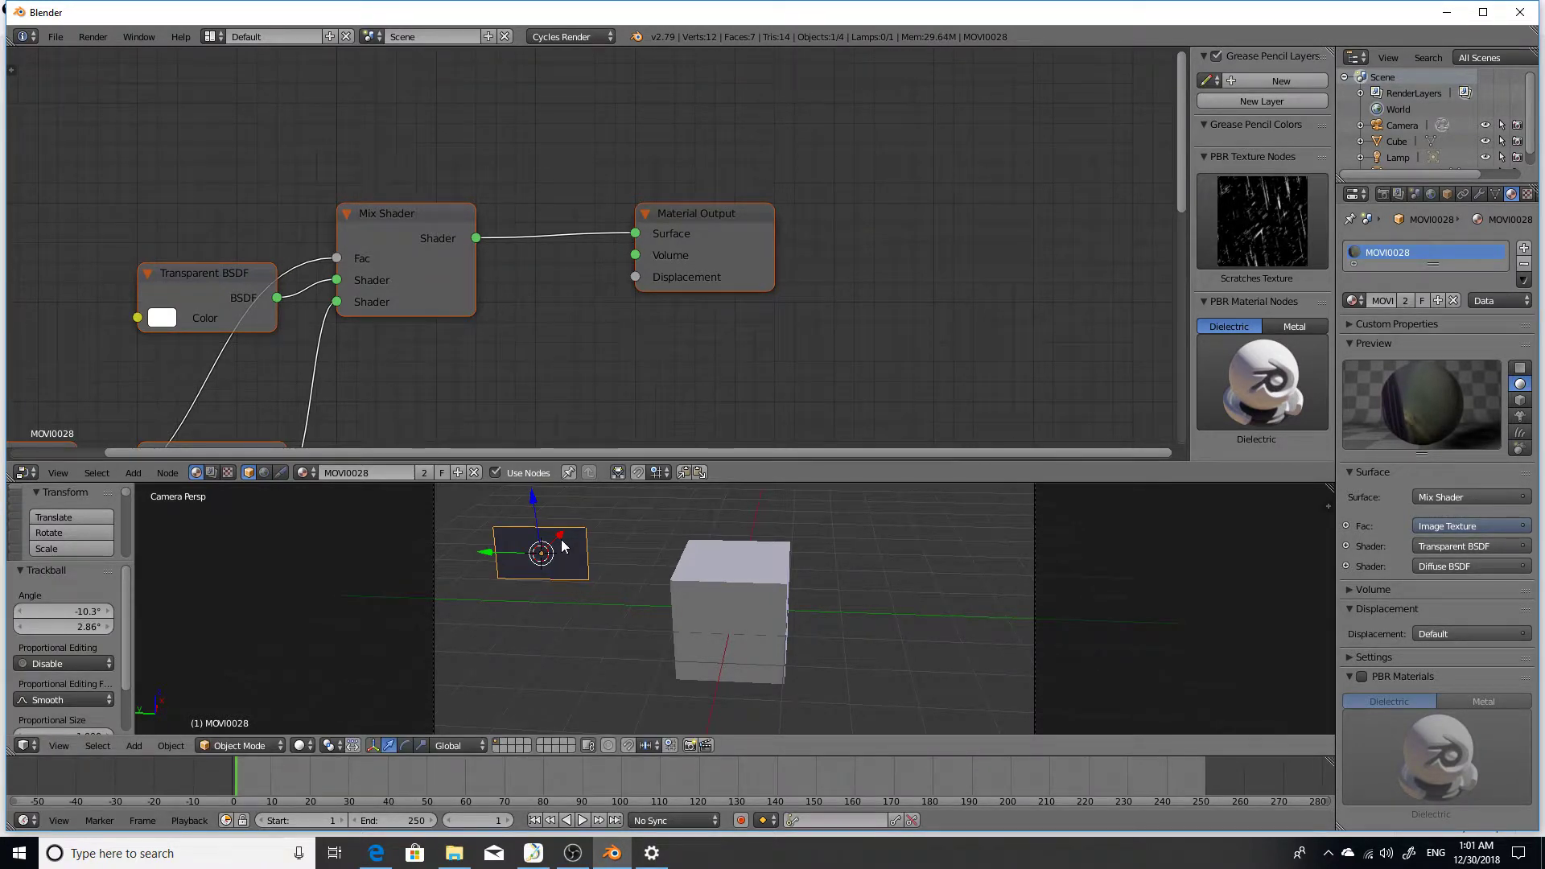
{"action": "key", "text": "r"}
{"action": "key", "text": "r"}
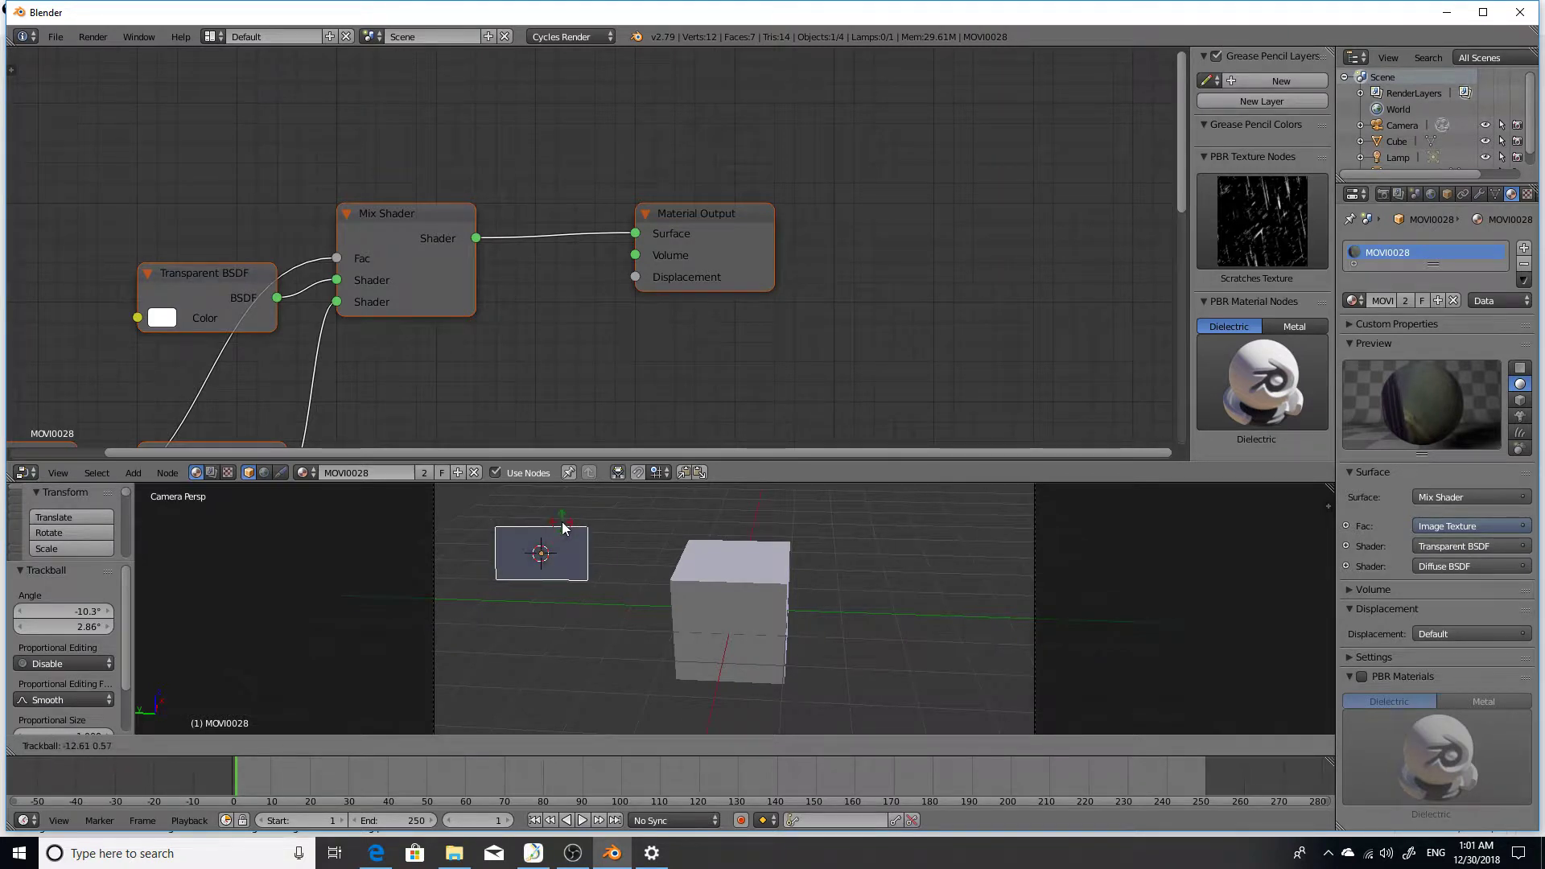
{"action": "left_click", "coordinate": [567, 527]}
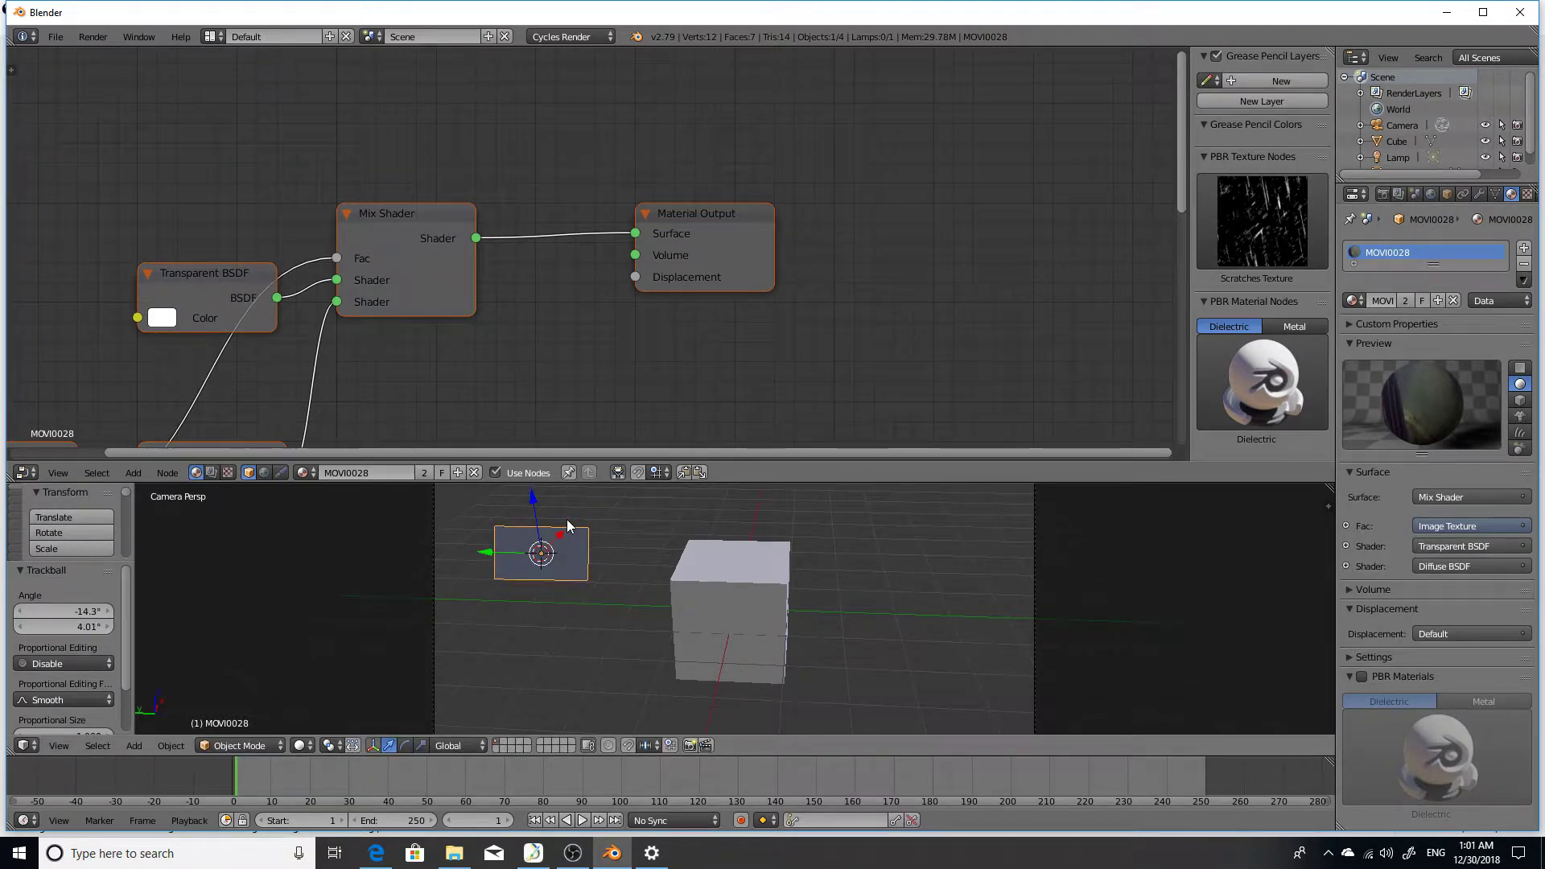
Move the video plane across to just above the cube in the camera view and scale it up about 5.36 times
{"action": "key", "text": "g"}
{"action": "left_click", "coordinate": [784, 726]}
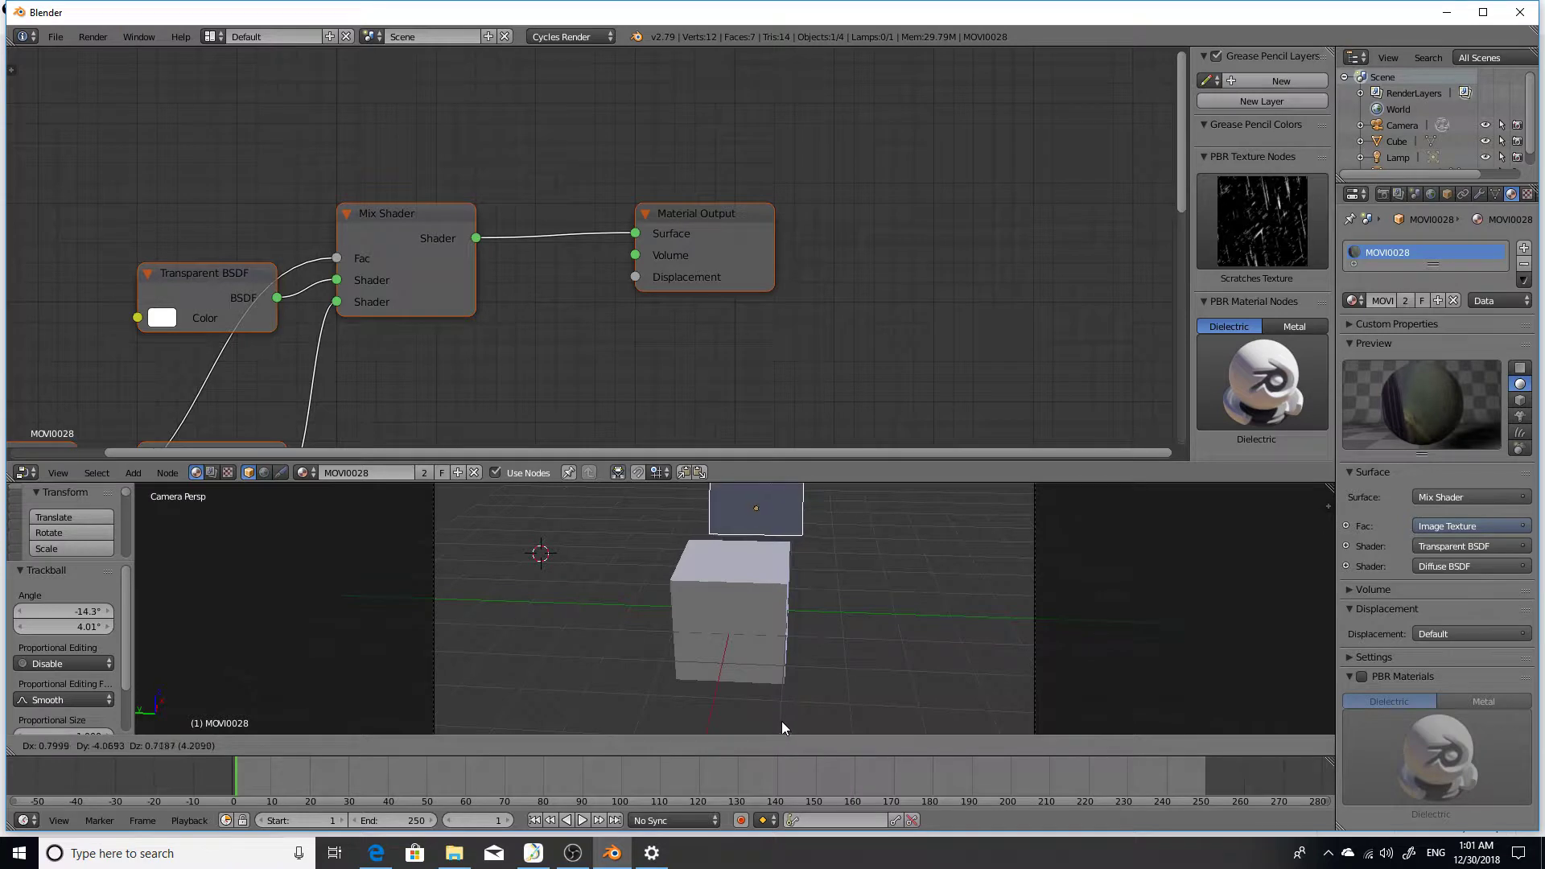
{"action": "key", "text": "s"}
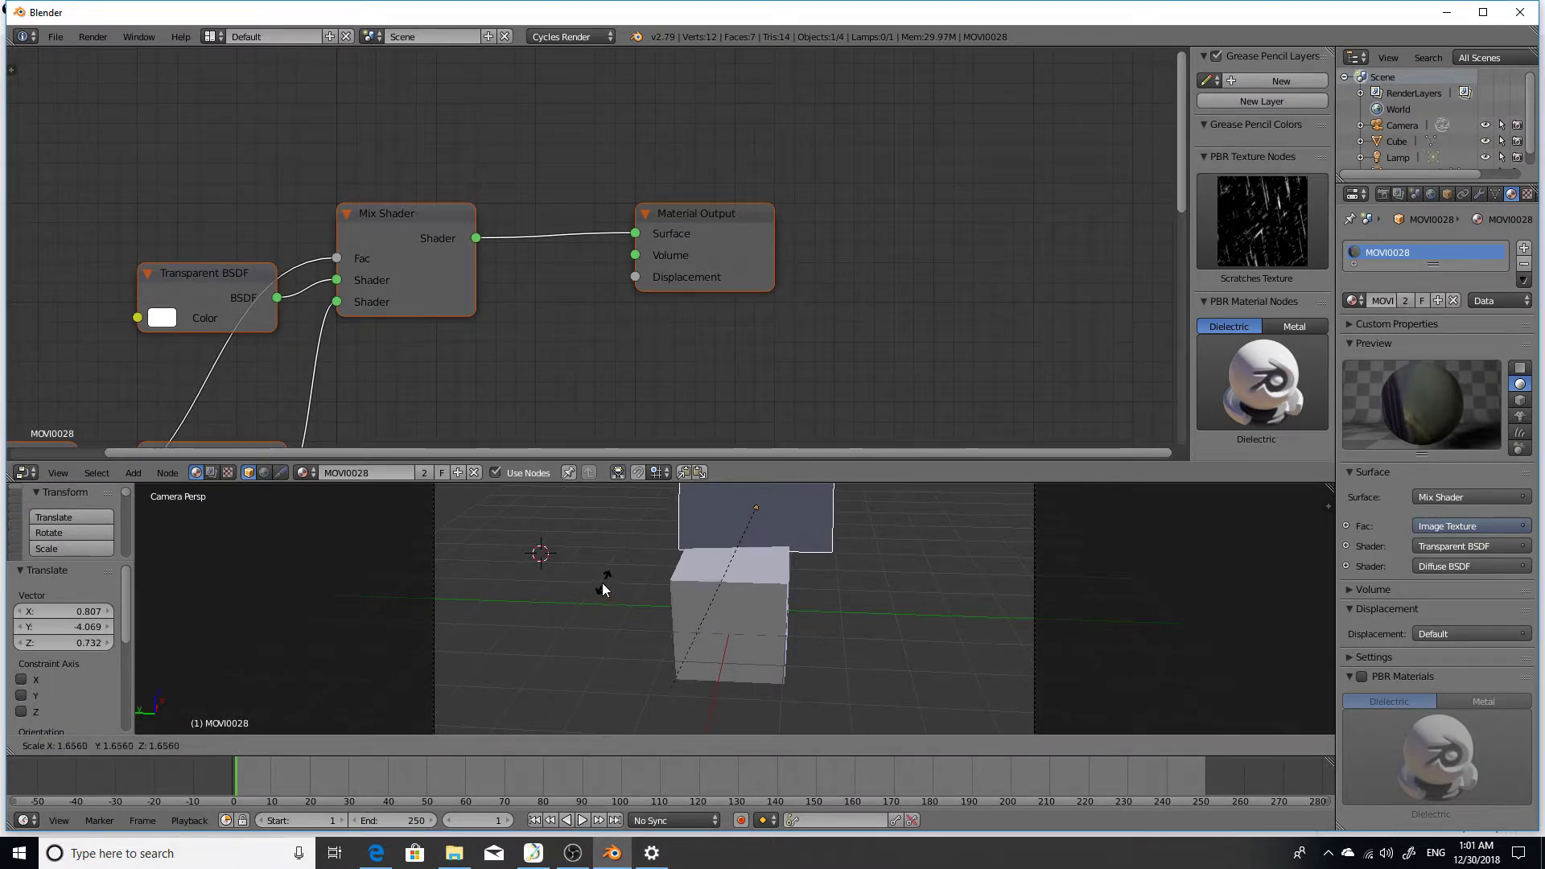
{"action": "left_click", "coordinate": [1065, 502]}
Lower the enlarged video plane about 1.12 units along the Z axis behind the cube
{"action": "scroll", "coordinate": [1065, 503], "scroll_direction": "down", "scroll_amount": 3}
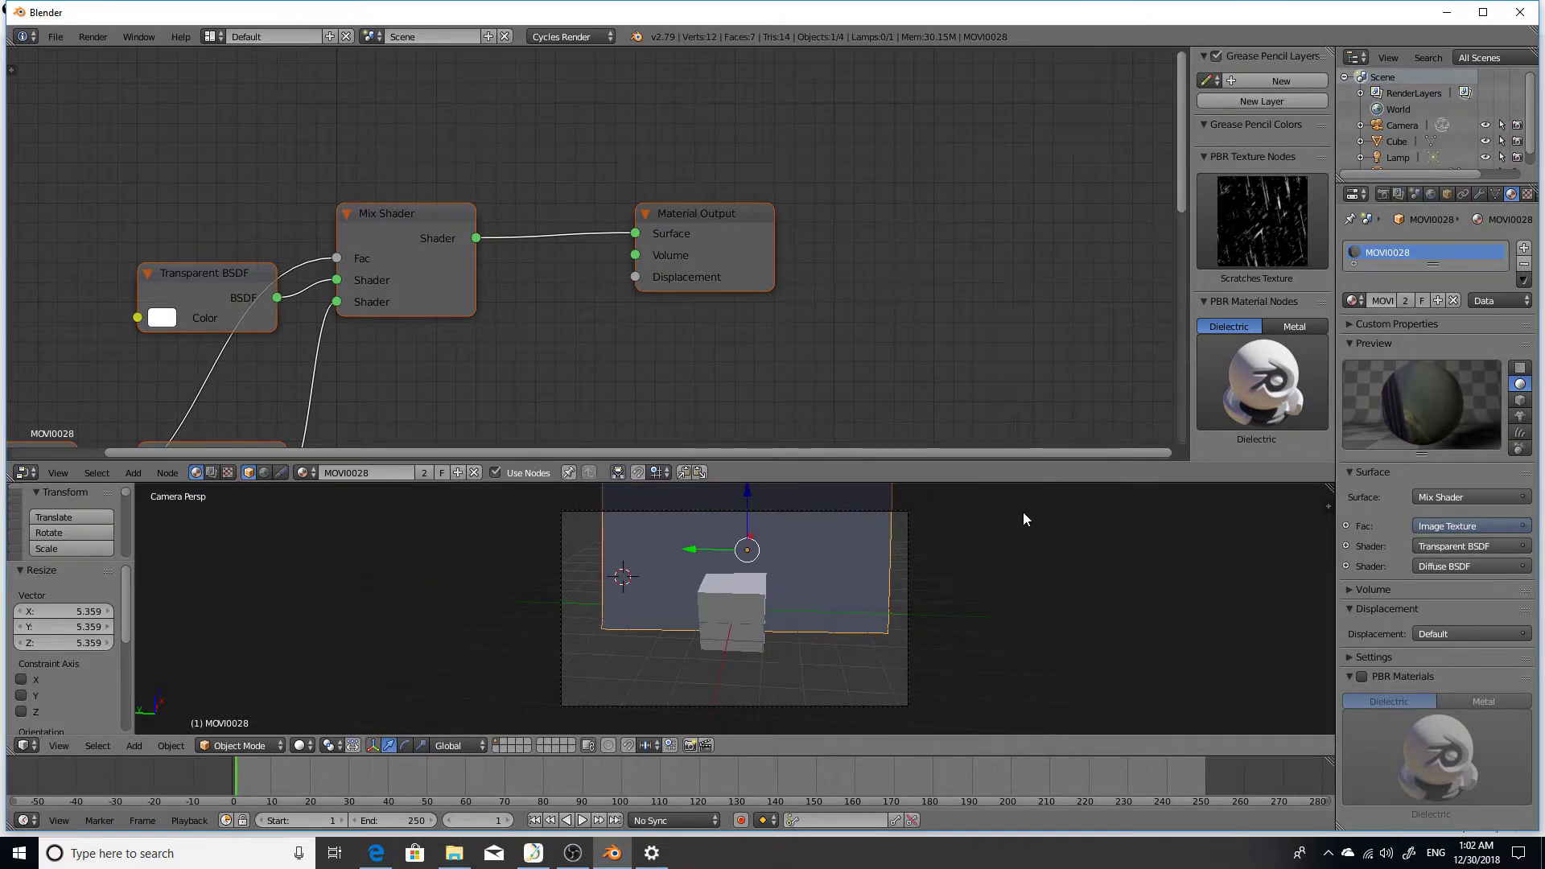
{"action": "scroll", "coordinate": [1022, 512], "scroll_direction": "down", "scroll_amount": 2}
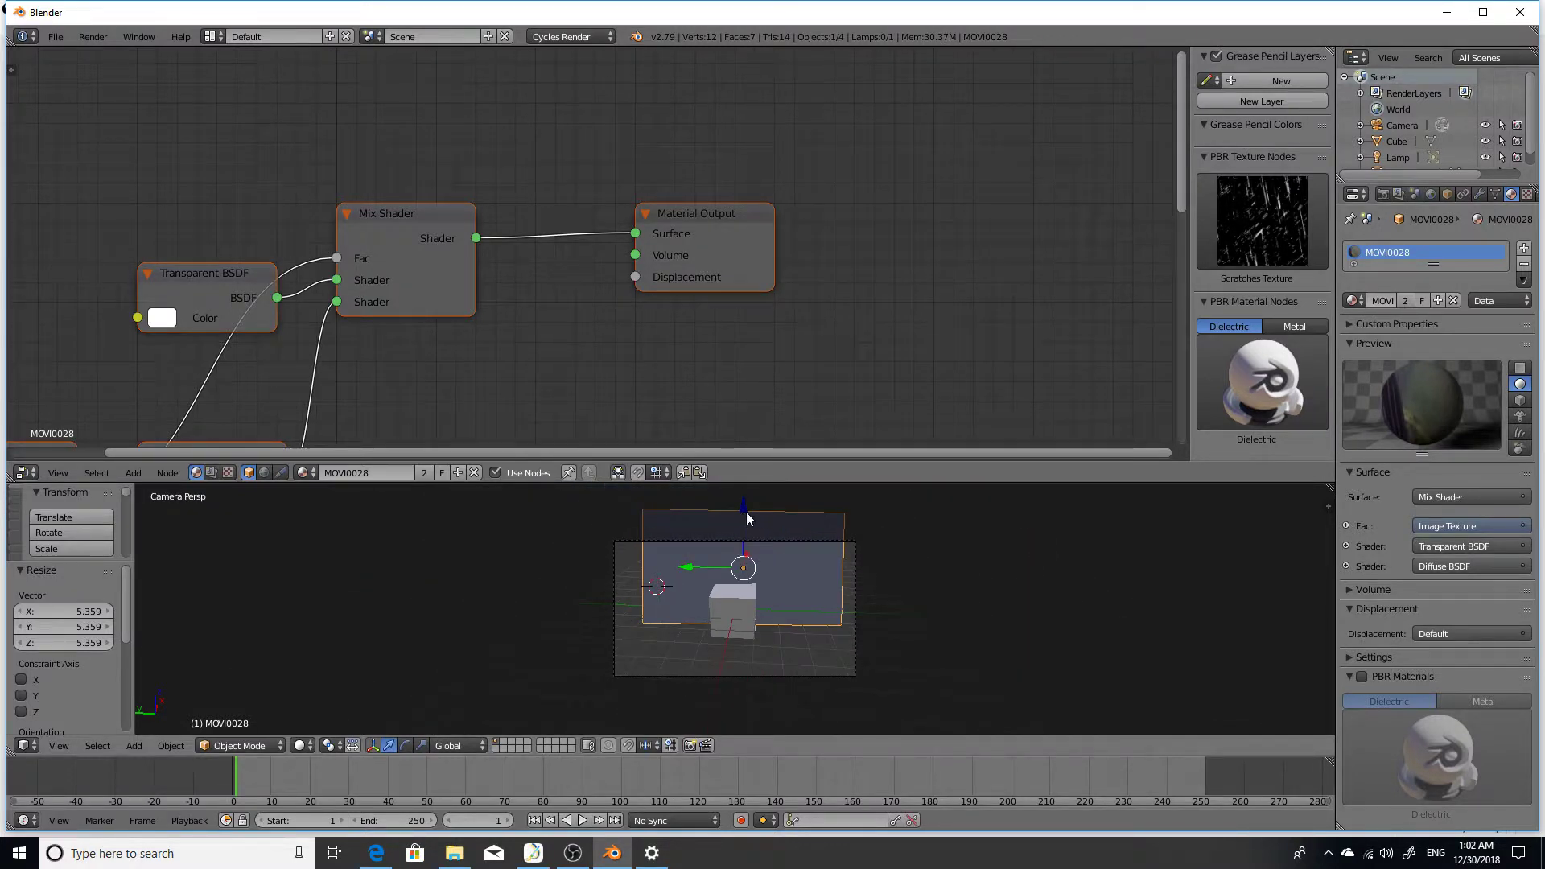
{"action": "left_click_drag", "start_coordinate": [743, 513], "coordinate": [736, 535]}
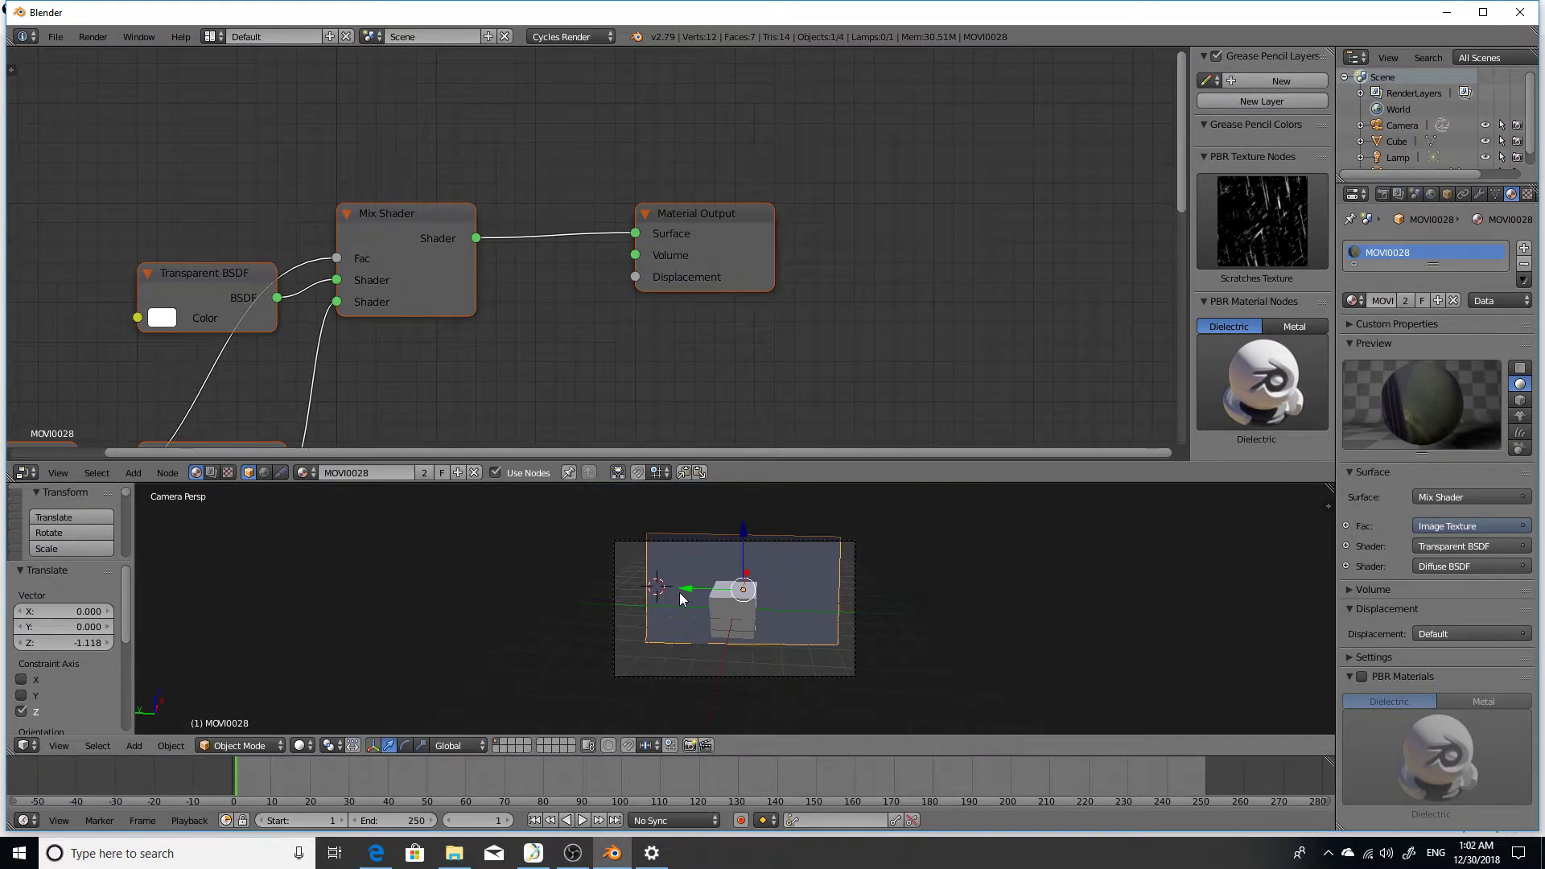
Scale the video plane up about 1.334 times and shift it behind the cube to fill the camera frame
{"action": "left_click_drag", "start_coordinate": [689, 588], "coordinate": [733, 558]}
{"action": "key", "text": "r"}
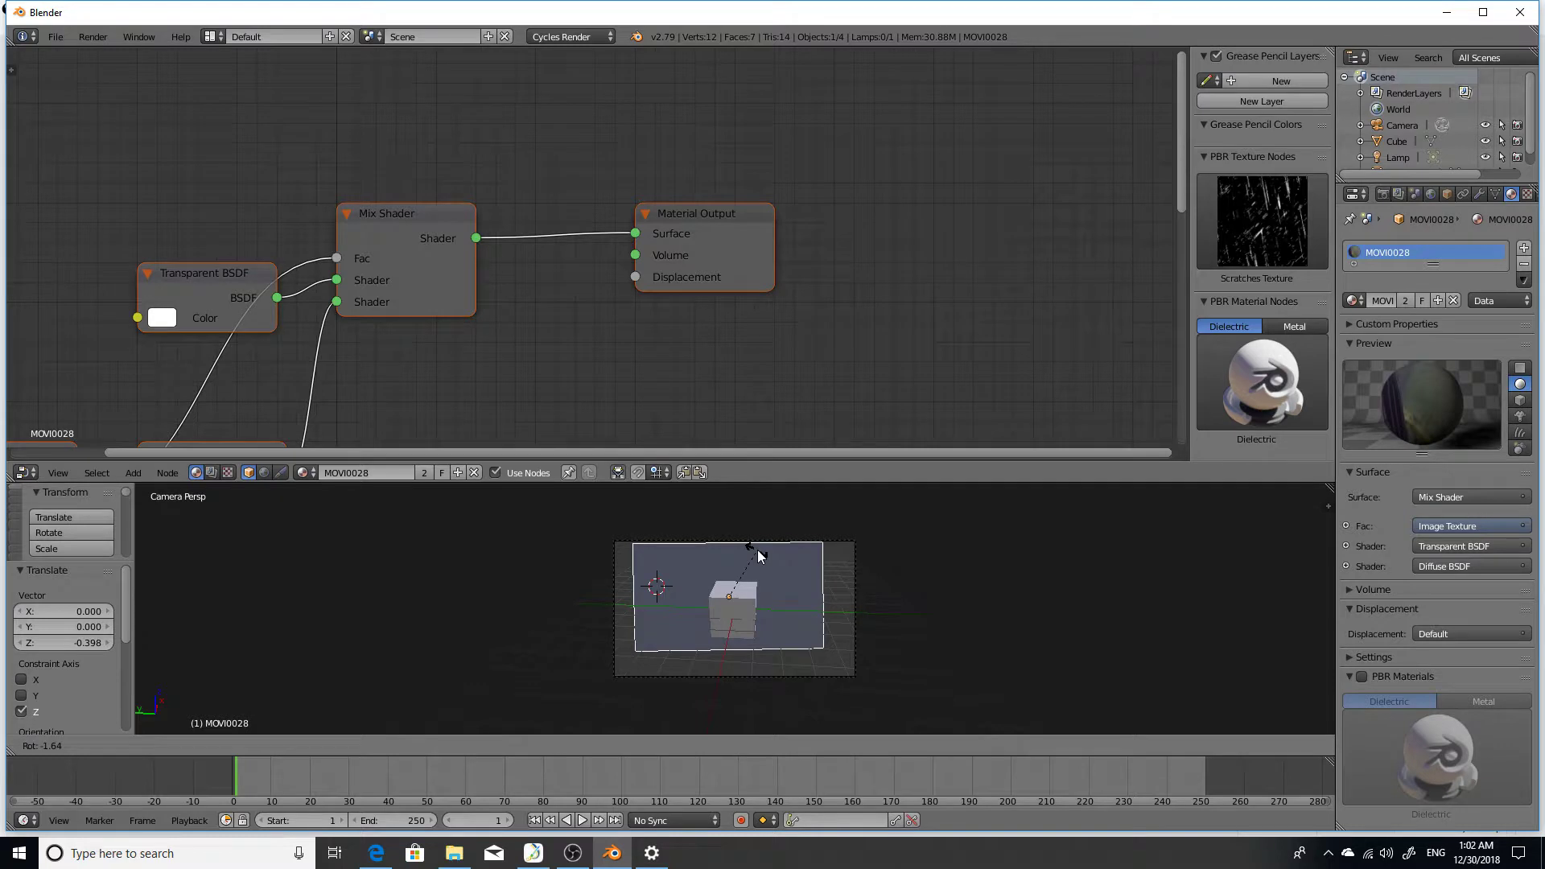
{"action": "left_click", "coordinate": [758, 552]}
{"action": "key", "text": "s"}
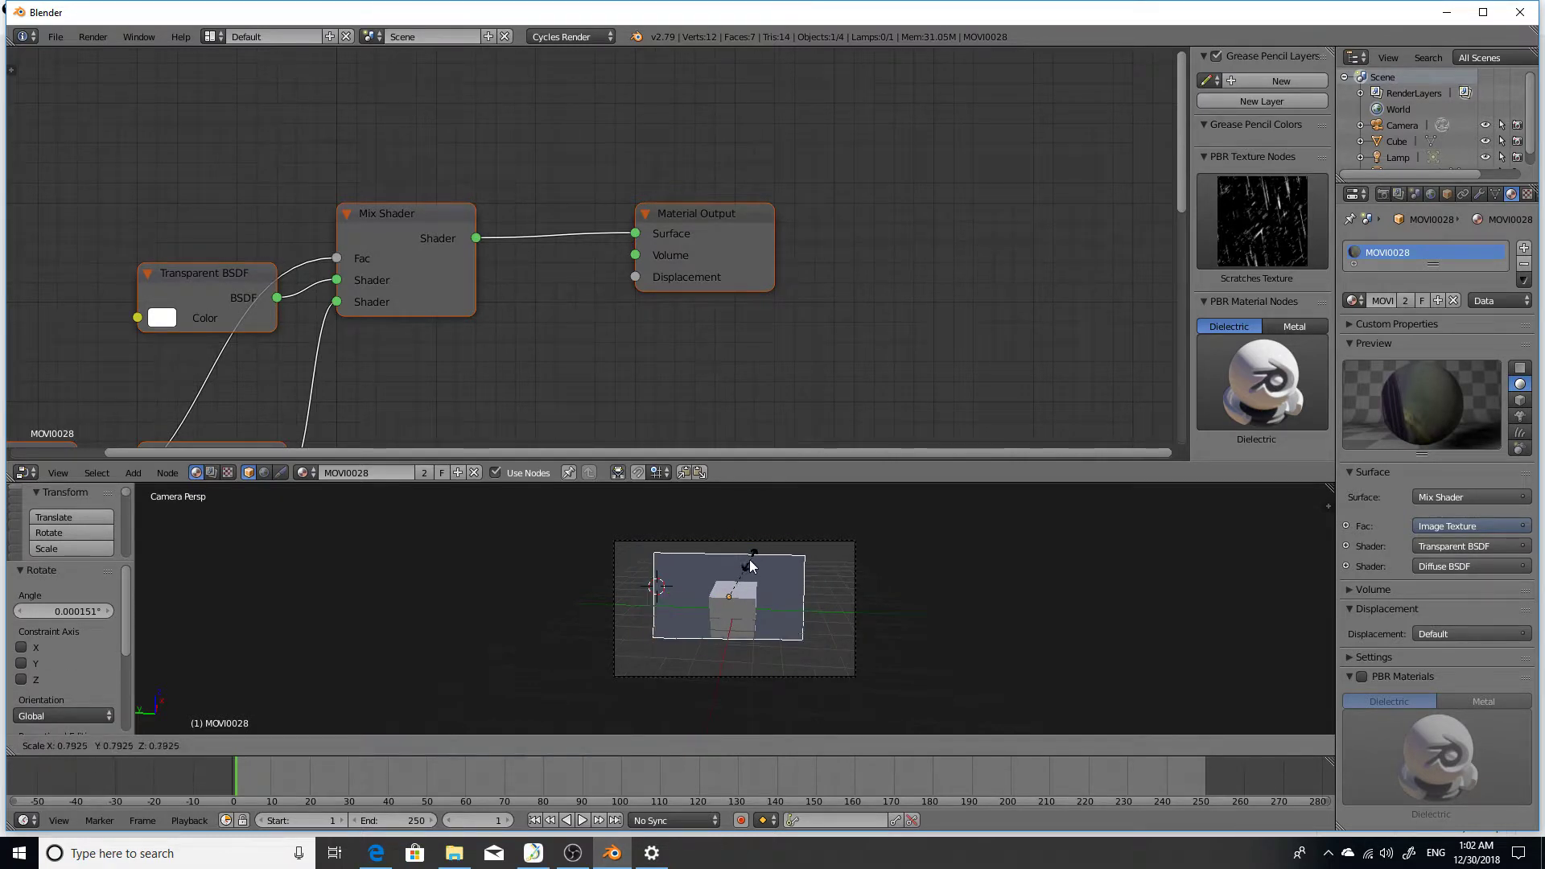
{"action": "left_click", "coordinate": [765, 536]}
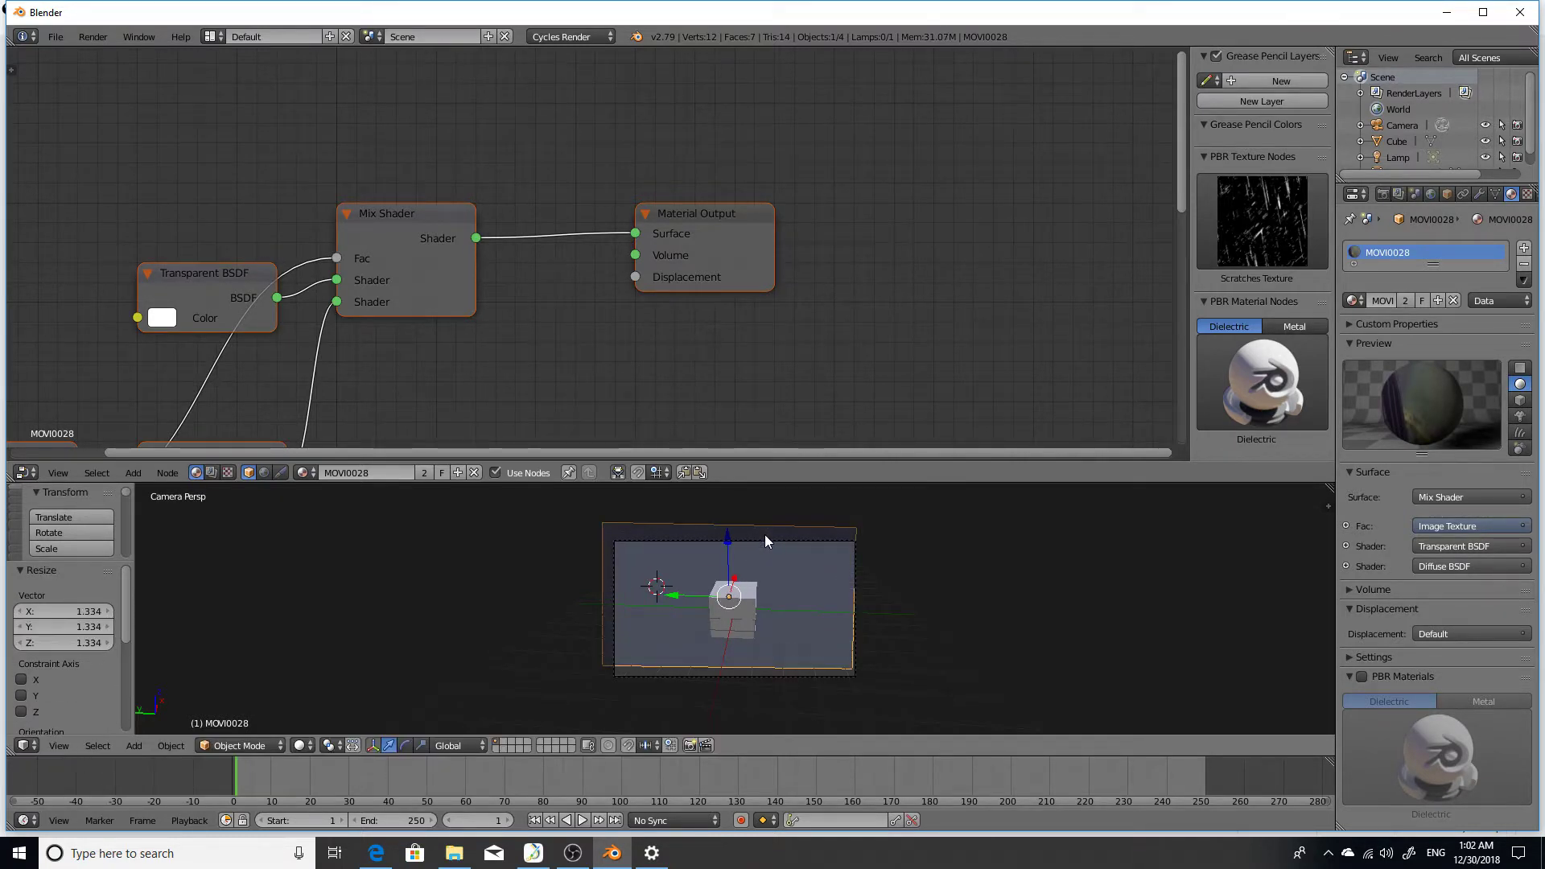
{"action": "key", "text": "g"}
{"action": "left_click", "coordinate": [774, 552]}
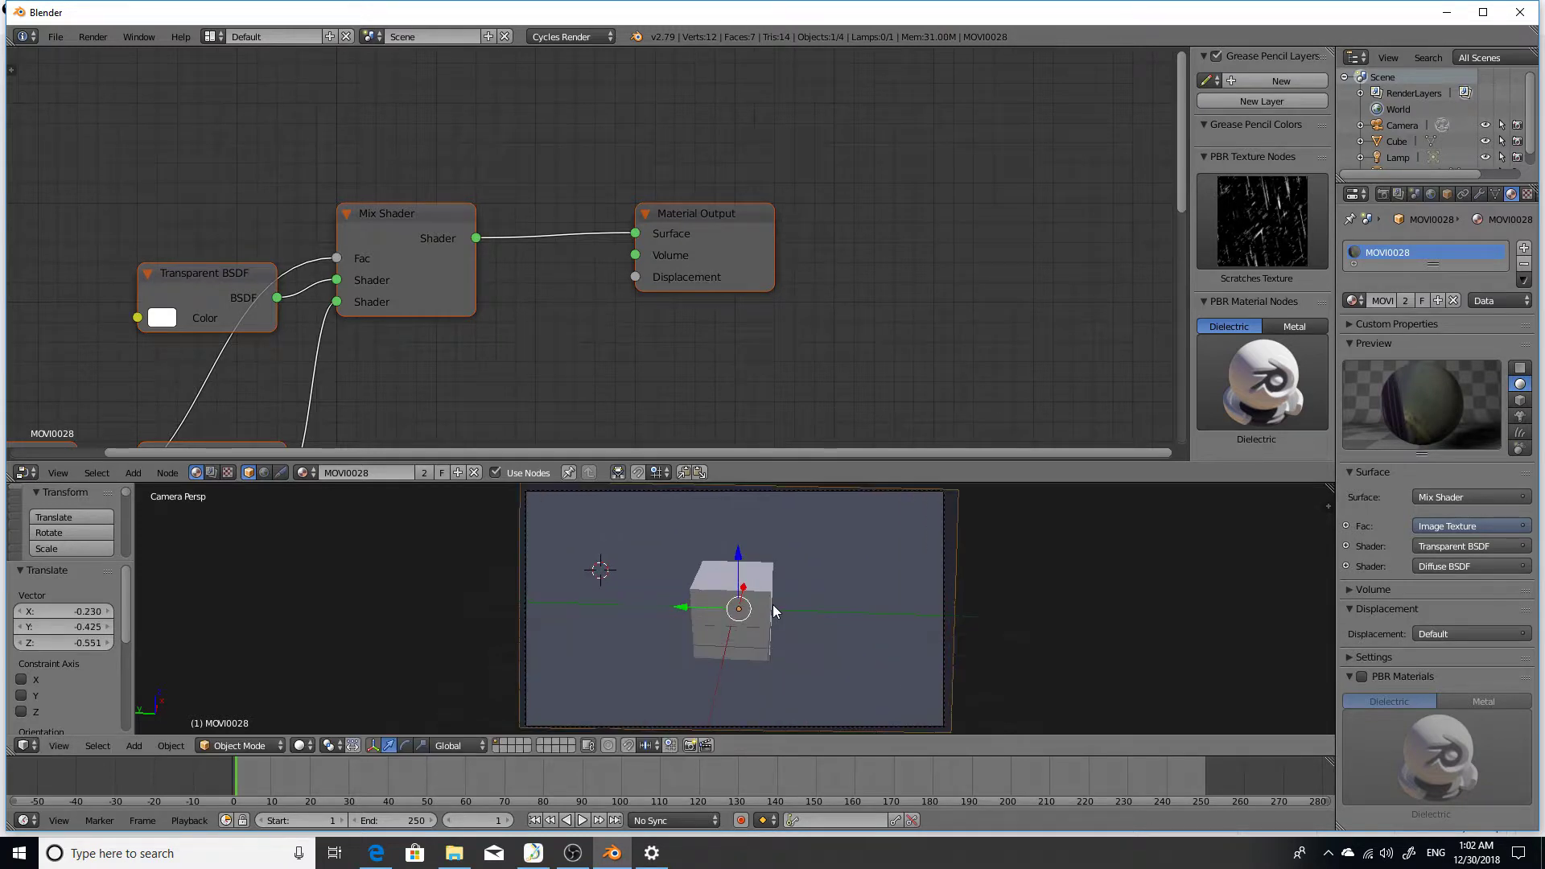
Preview the camera view in Rendered shading to check the cube against the video plane, then return to Solid shading
{"action": "scroll", "coordinate": [772, 606], "scroll_direction": "up", "scroll_amount": 3}
{"action": "left_click", "coordinate": [301, 745]}
{"action": "left_click", "coordinate": [302, 745]}
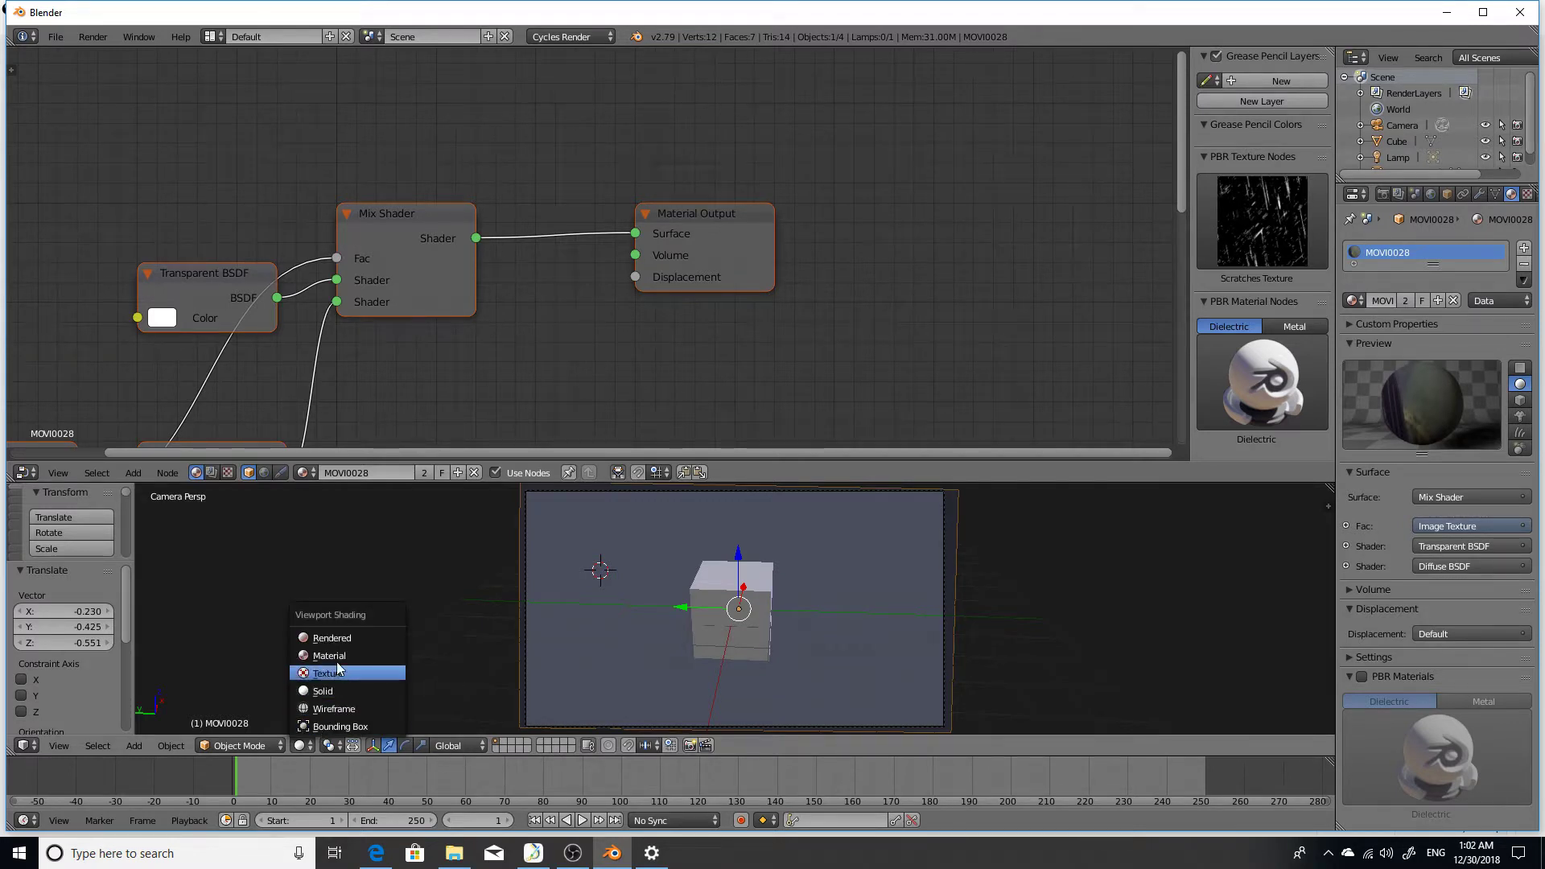
{"action": "left_click", "coordinate": [341, 639]}
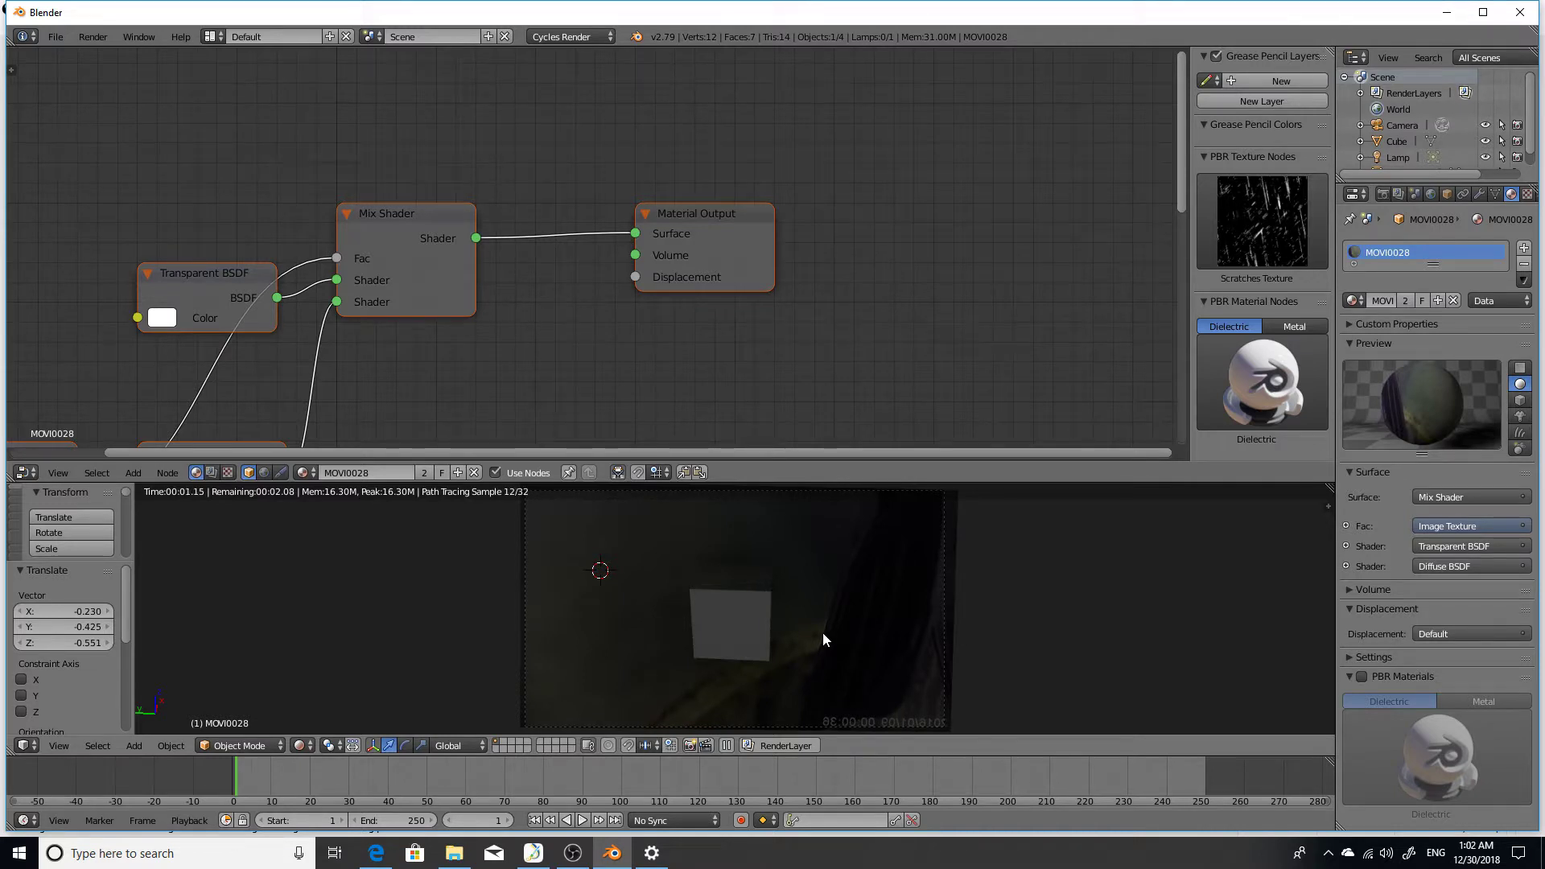
{"action": "scroll", "coordinate": [823, 636], "scroll_direction": "up", "scroll_amount": 1}
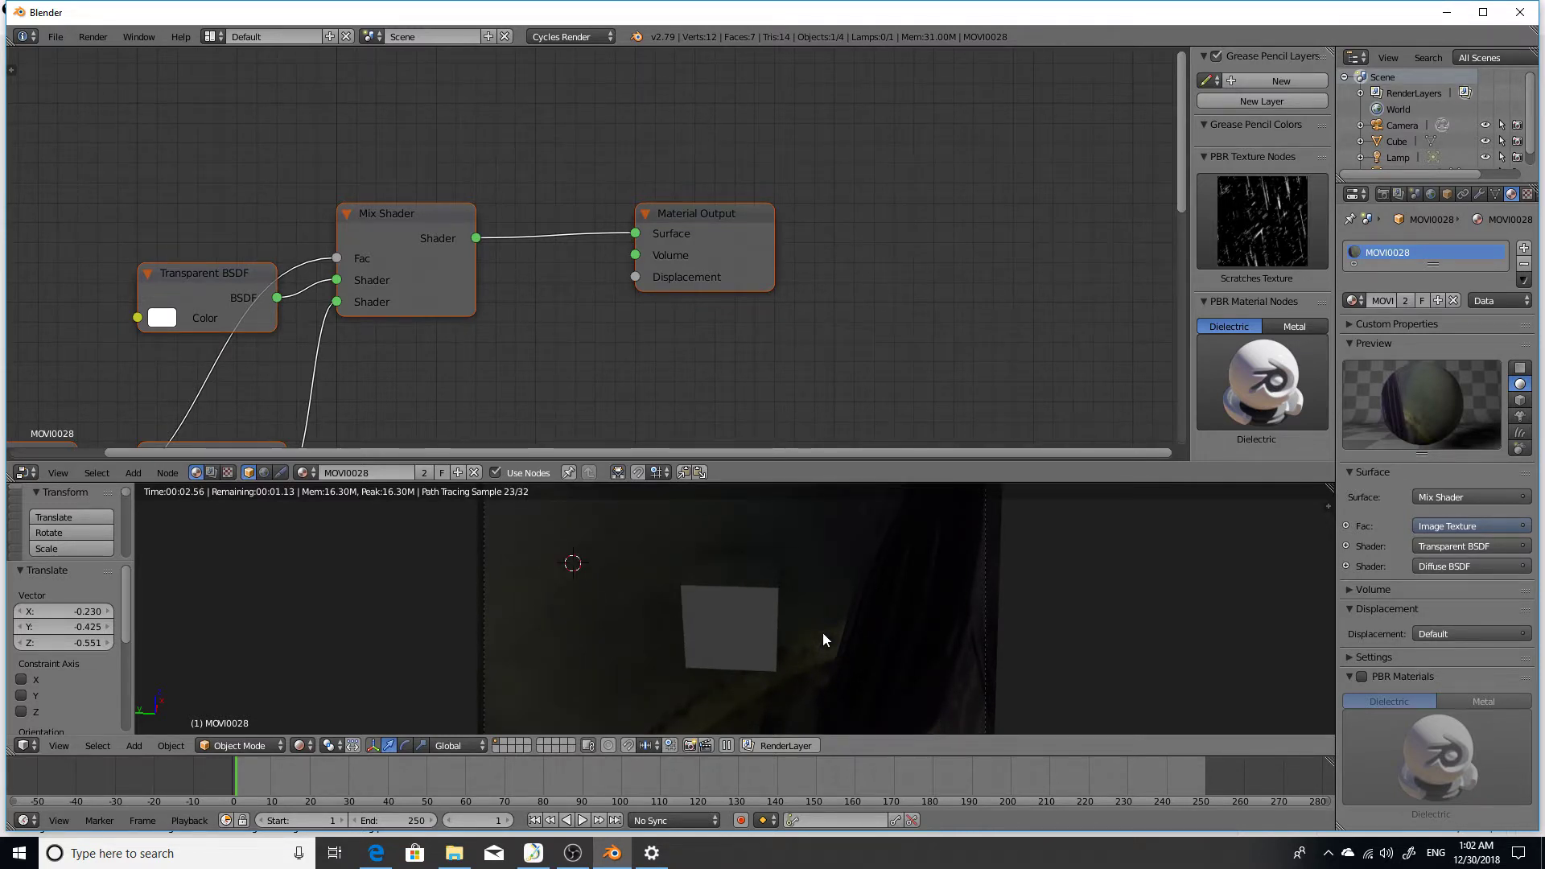
{"action": "scroll", "coordinate": [823, 639], "scroll_direction": "down", "scroll_amount": 1}
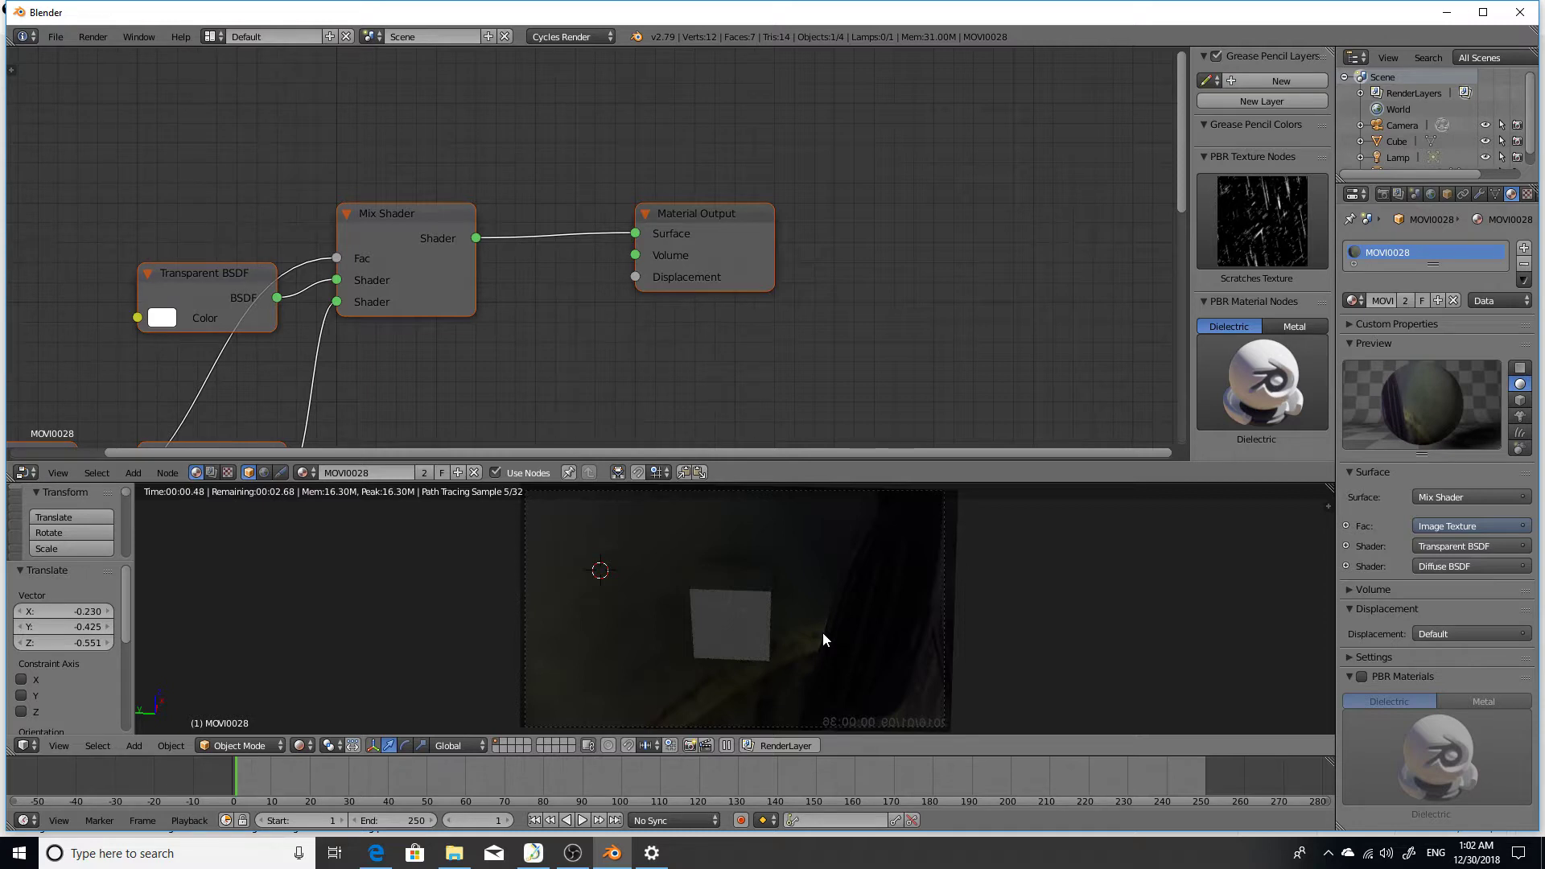
{"action": "key", "text": "shift+z"}
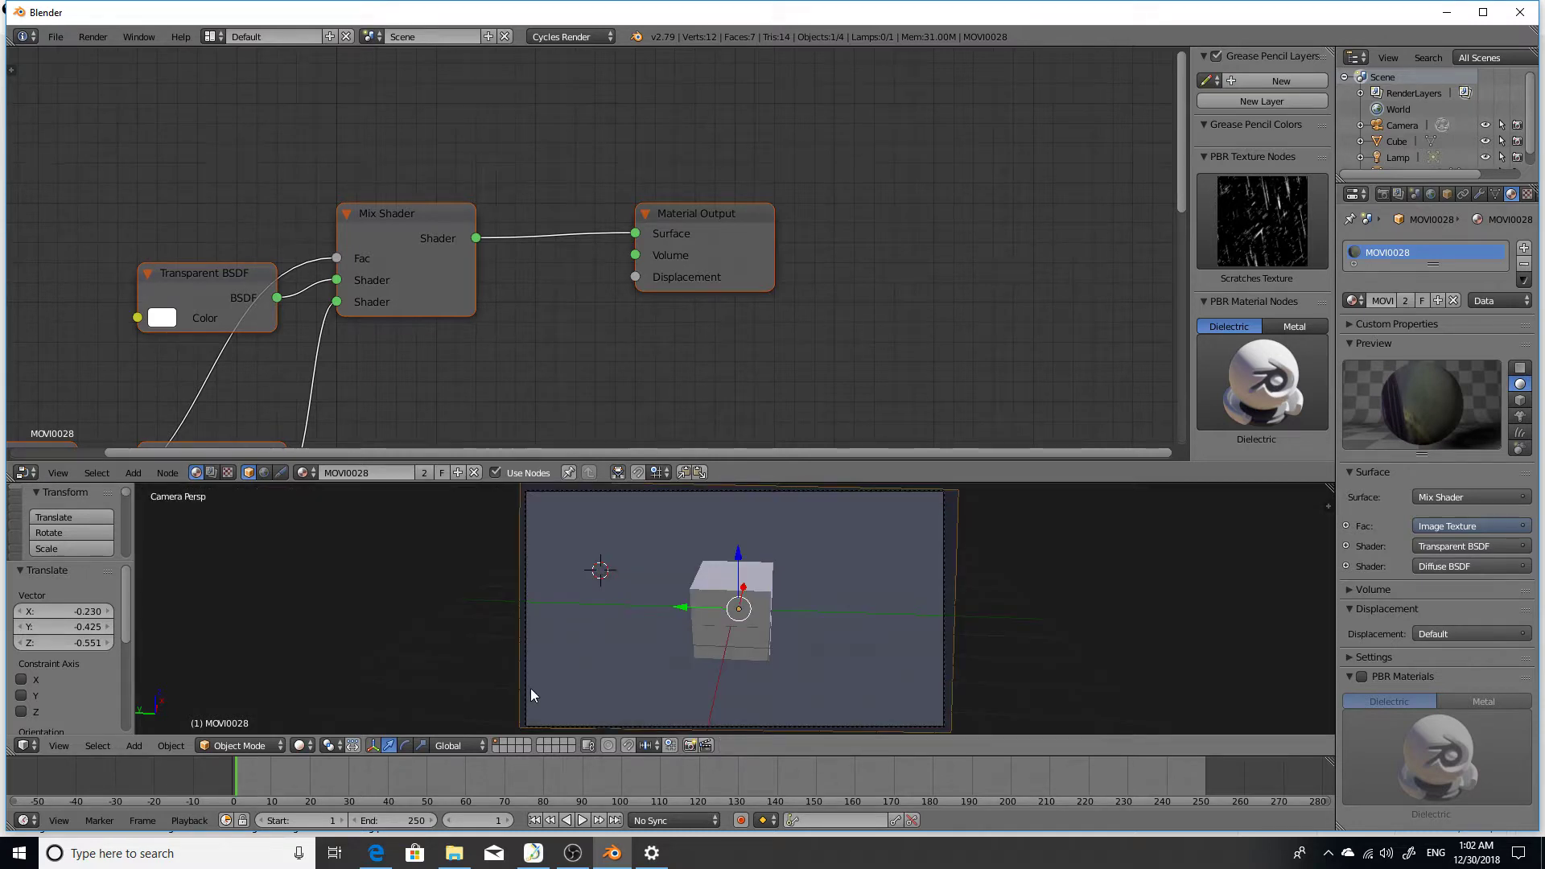
Add a UV sphere mesh at the 3D cursor
{"action": "left_click", "coordinate": [131, 745]}
{"action": "mouse_move", "coordinate": [156, 727]}
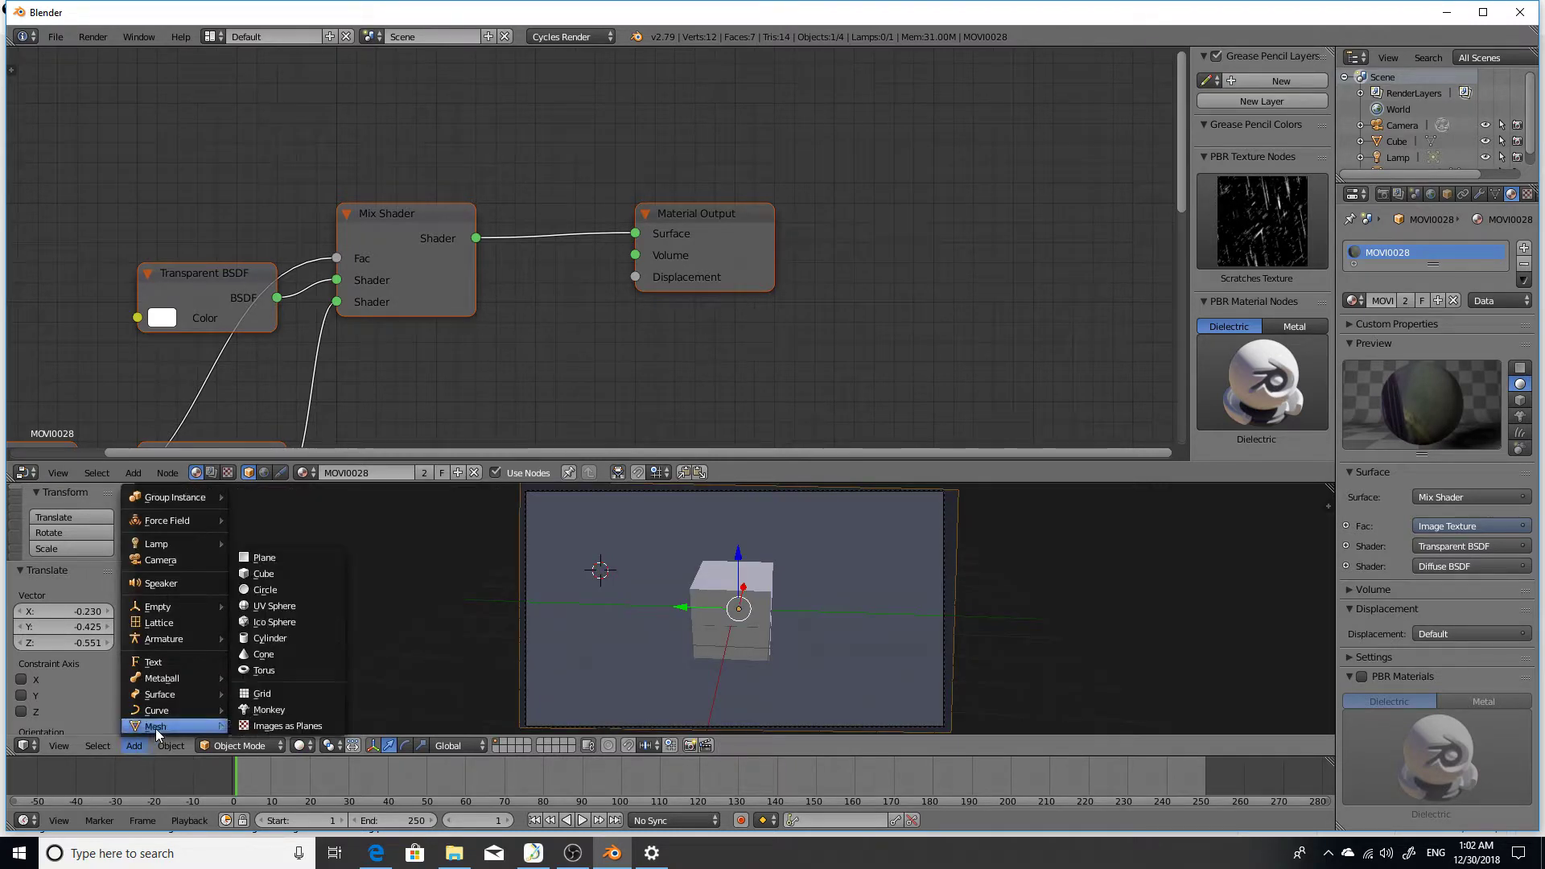
{"action": "left_click", "coordinate": [296, 610]}
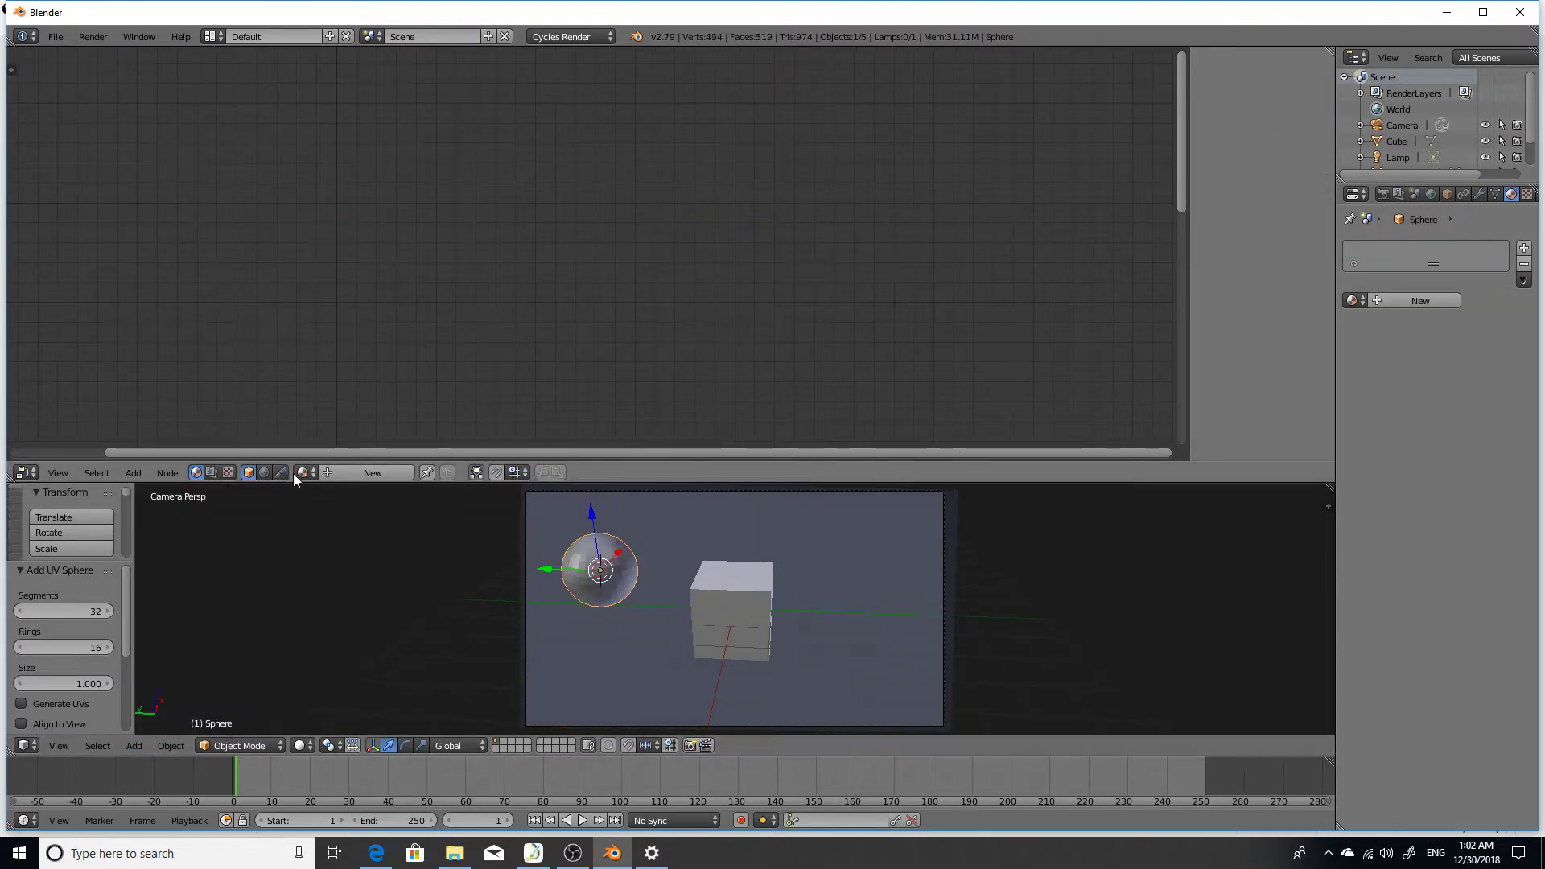
Give the sphere a new material with an Emission shader of strength 18.8 between the Diffuse BSDF and Material Output
{"action": "left_click", "coordinate": [330, 473]}
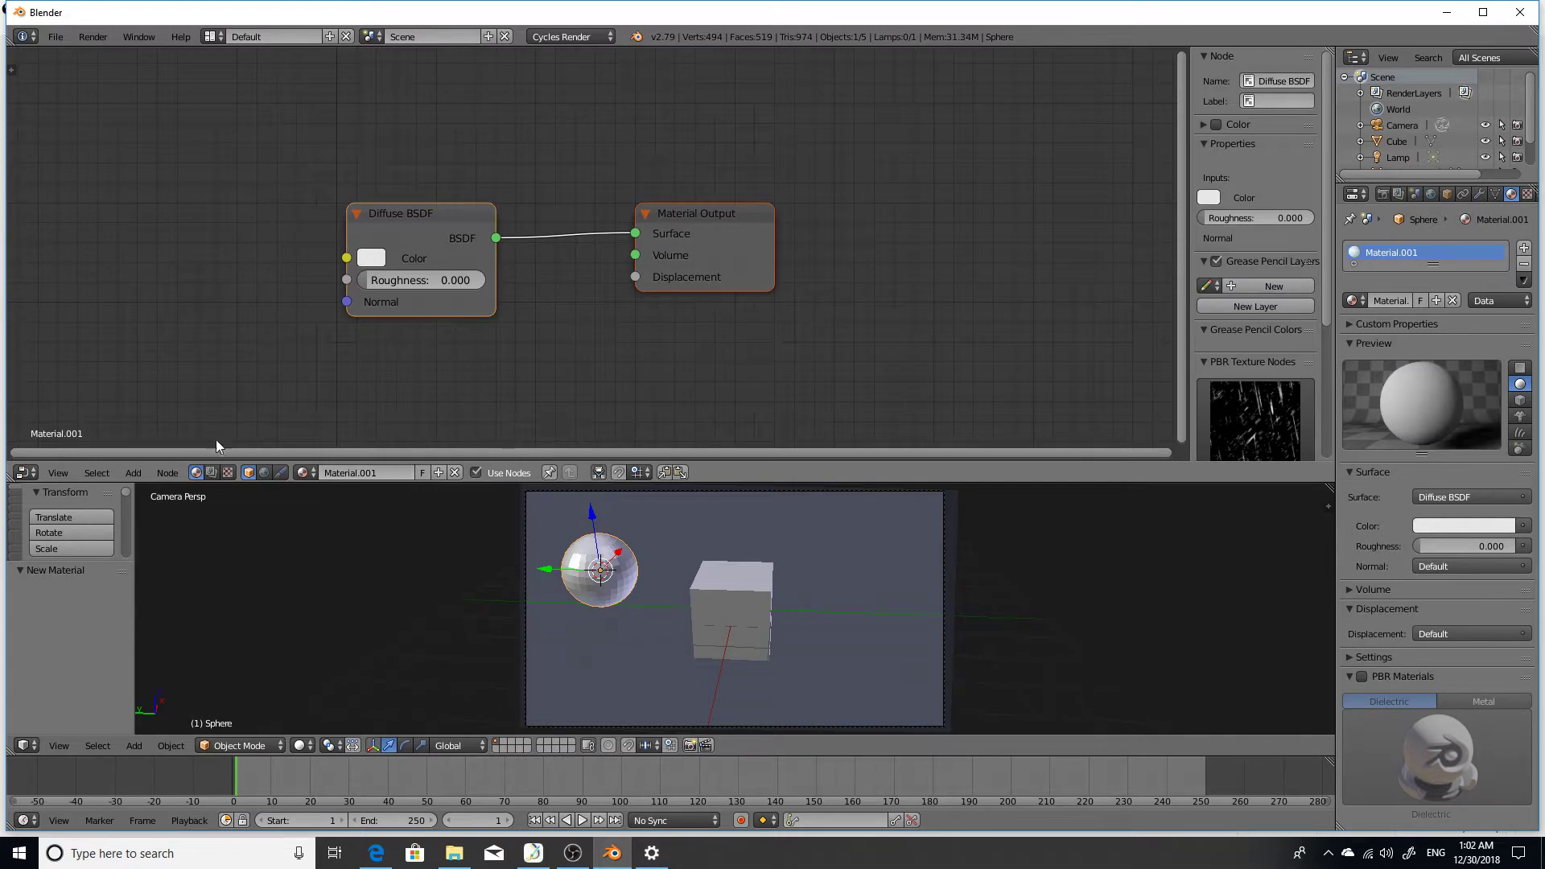
{"action": "left_click", "coordinate": [134, 473]}
{"action": "mouse_move", "coordinate": [173, 420]}
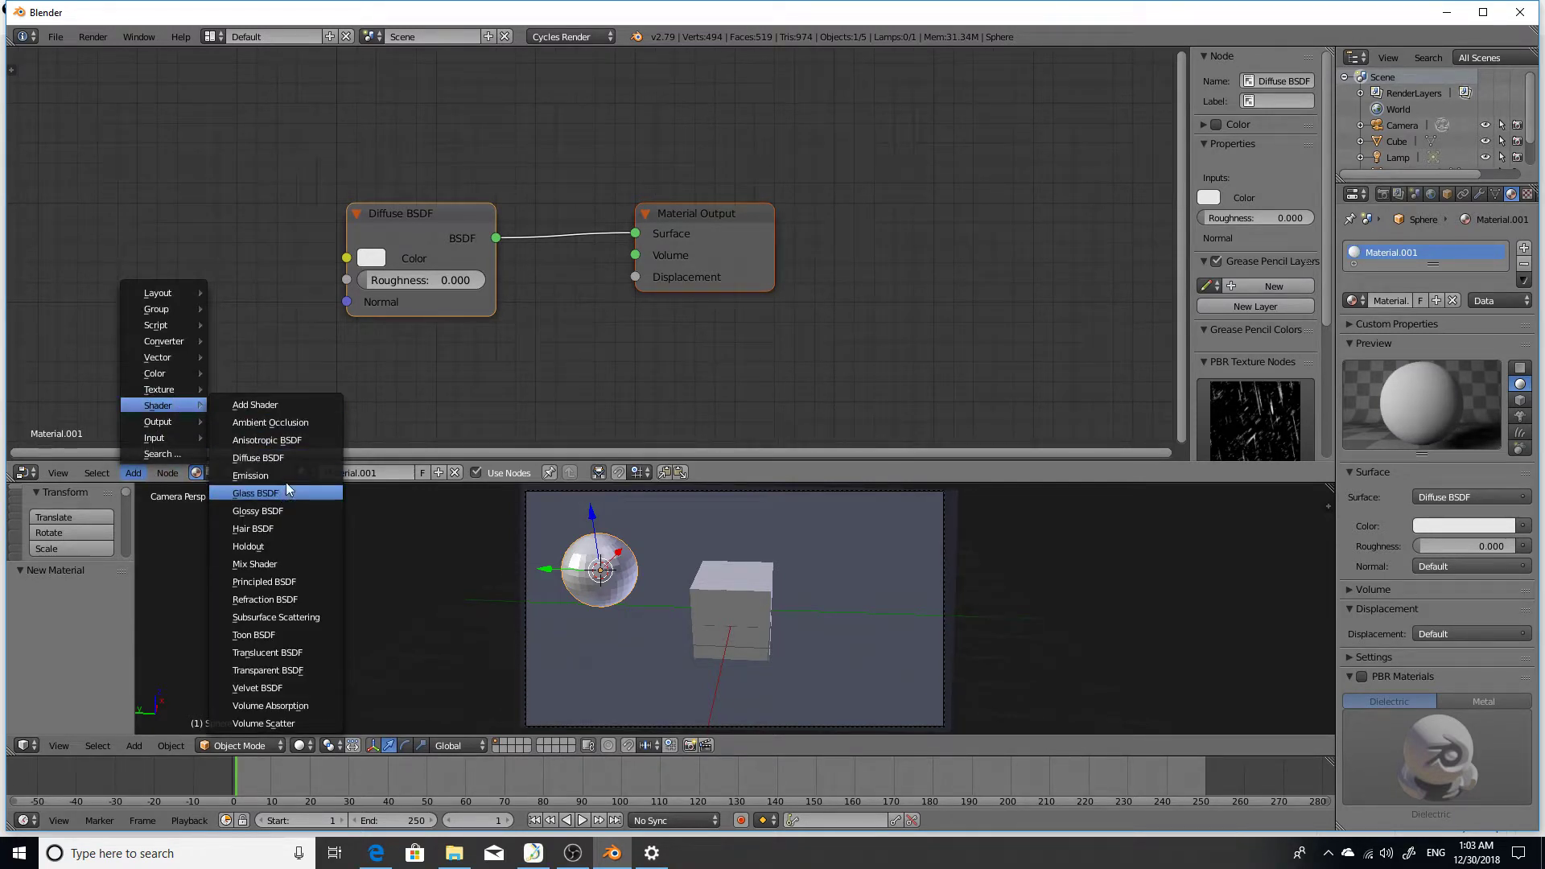
{"action": "left_click", "coordinate": [287, 473]}
{"action": "left_click", "coordinate": [519, 216]}
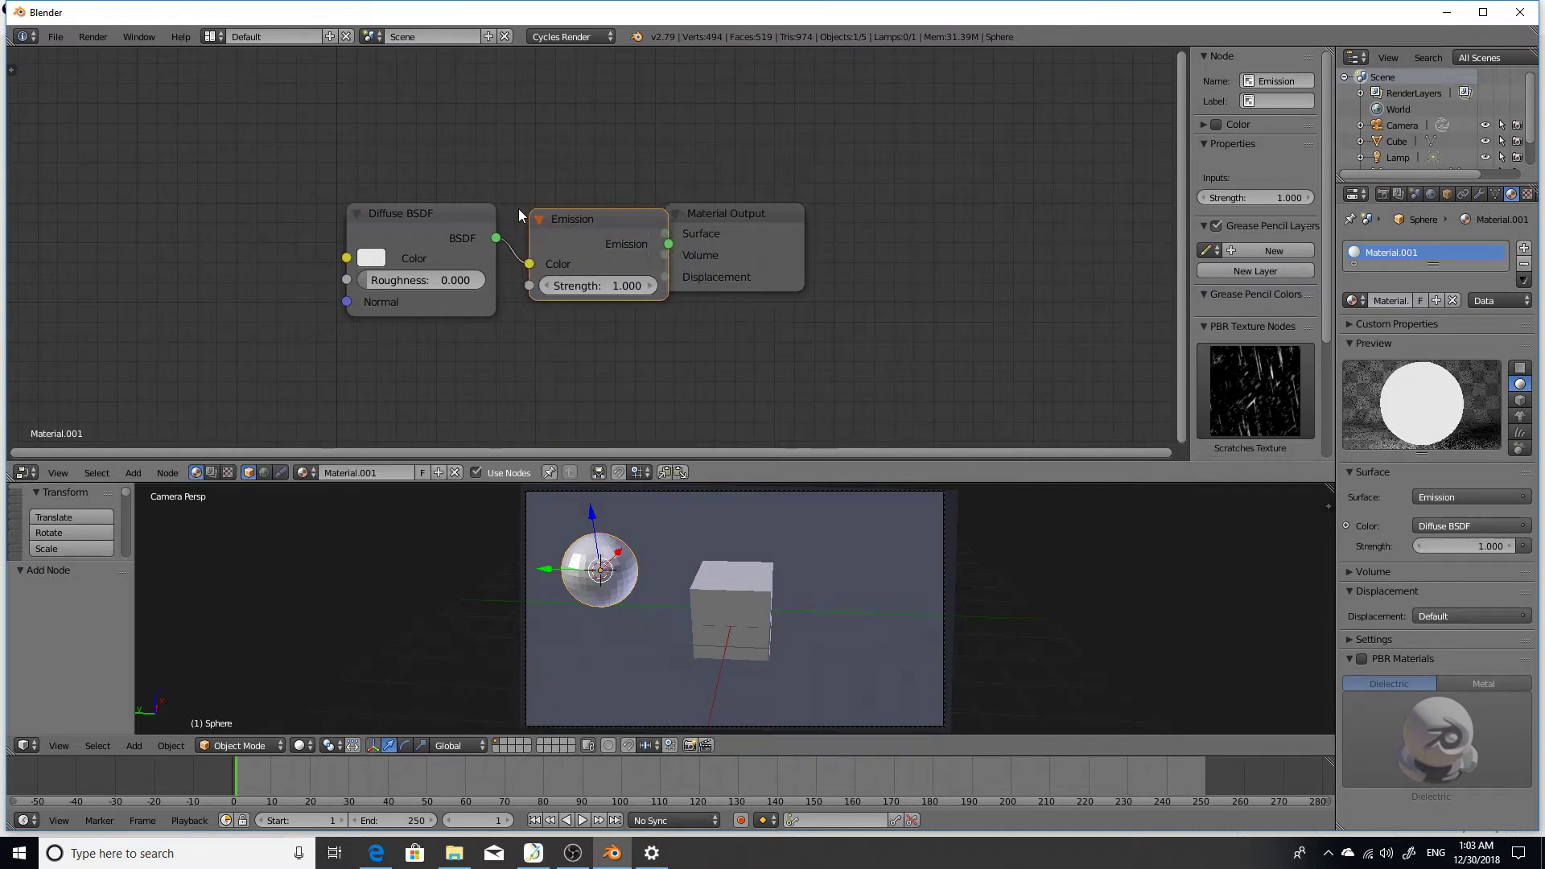
{"action": "left_click", "coordinate": [566, 215]}
{"action": "mouse_move", "coordinate": [677, 285]}
{"action": "left_mouse_down"}
{"action": "mouse_move", "coordinate": [797, 286]}
{"action": "mouse_move", "coordinate": [674, 288]}
{"action": "left_mouse_up"}
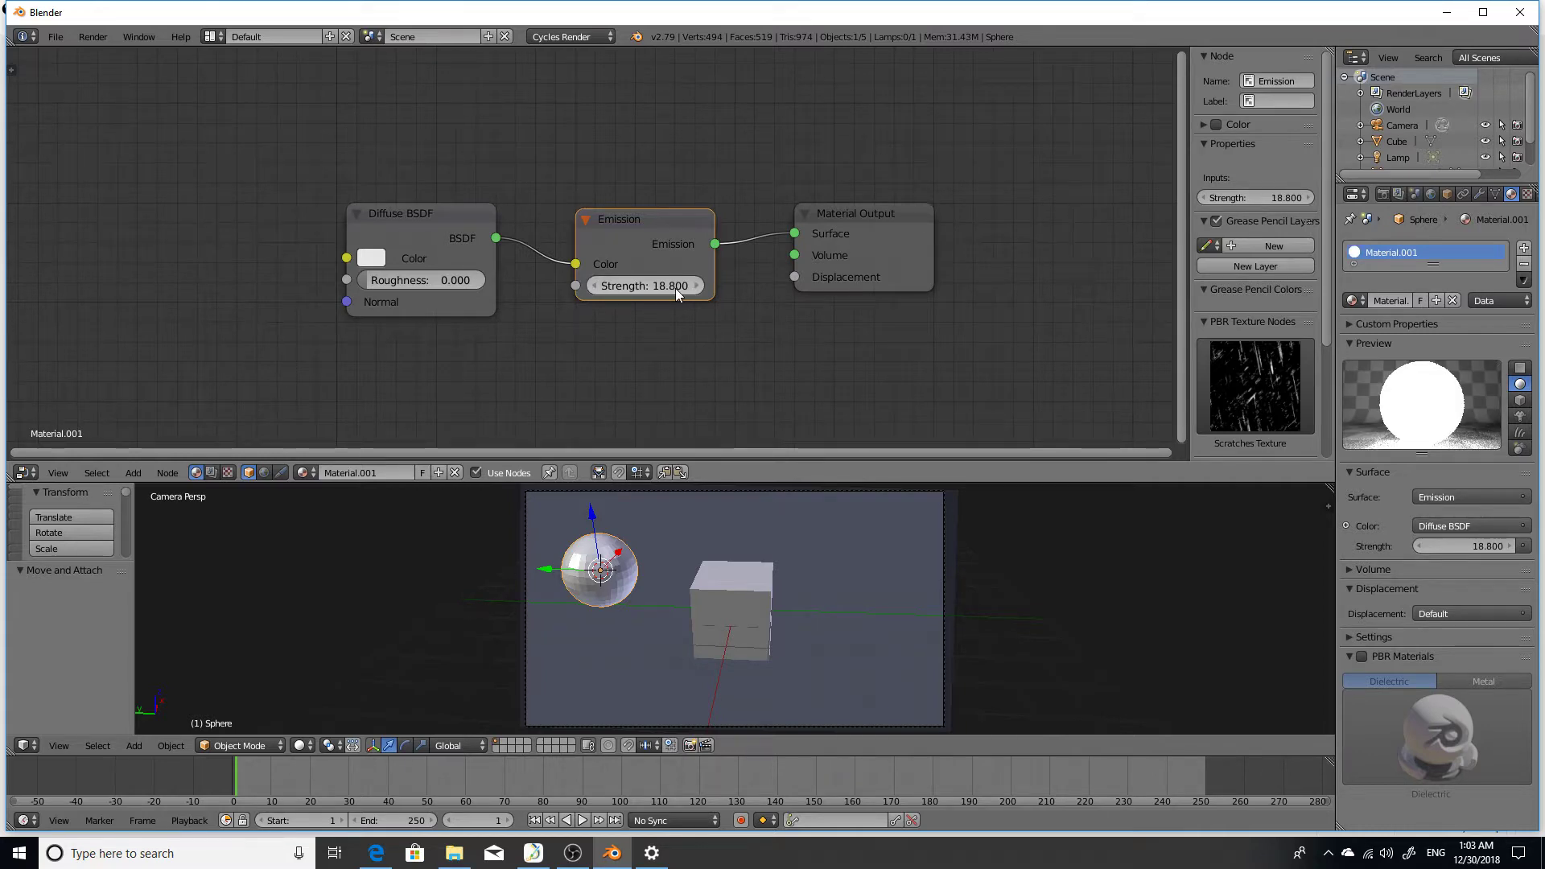
Preview the sphere's light on the cube and video plane in Rendered shading, then return to Solid shading
{"action": "left_click", "coordinate": [302, 746]}
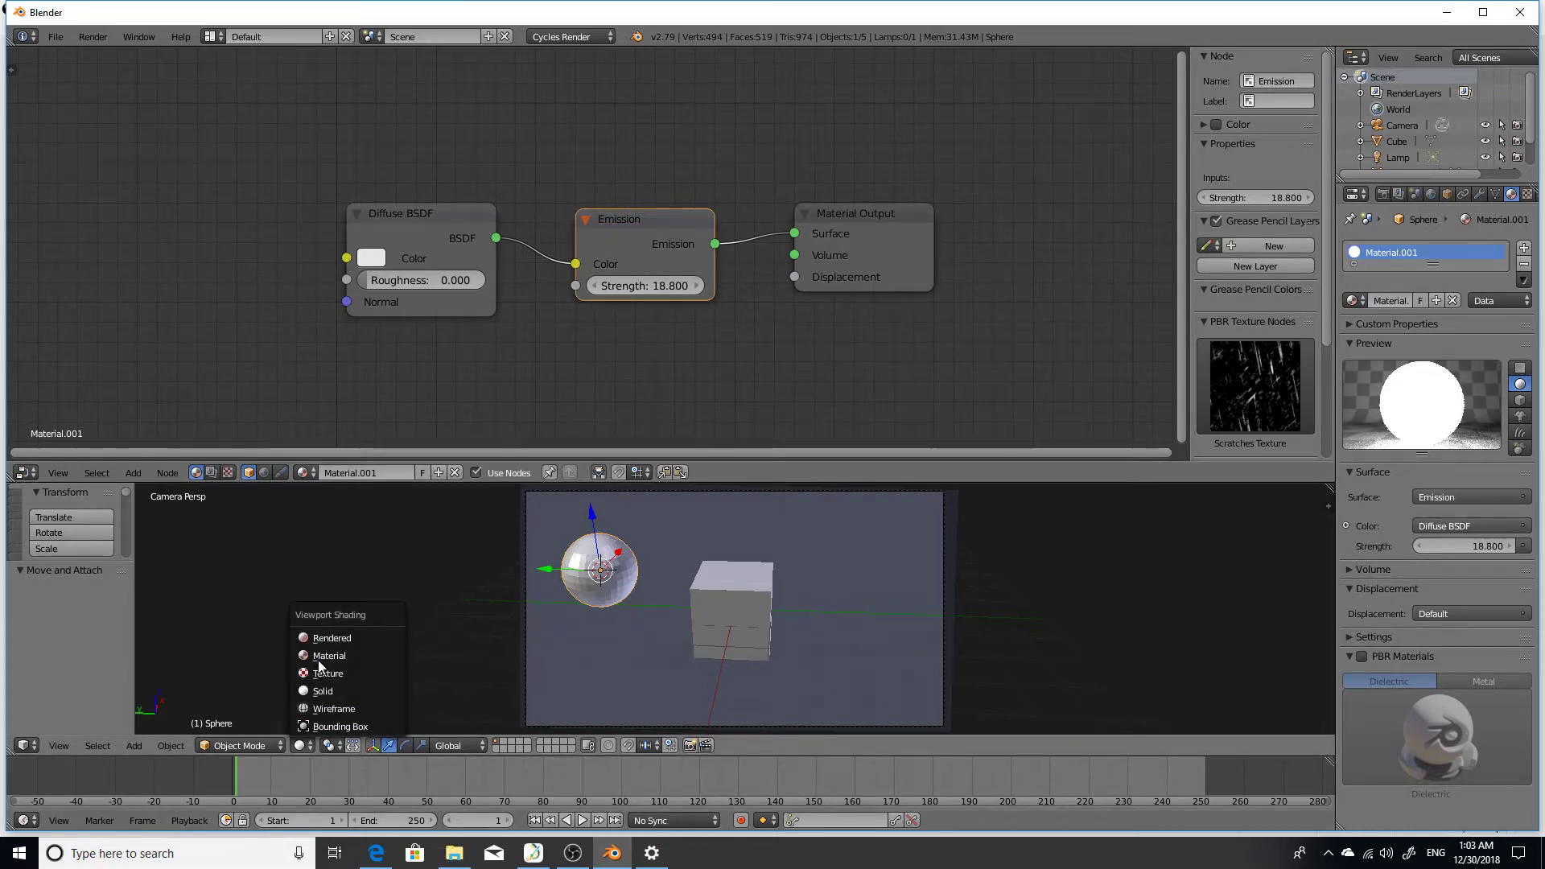
{"action": "left_click", "coordinate": [321, 641]}
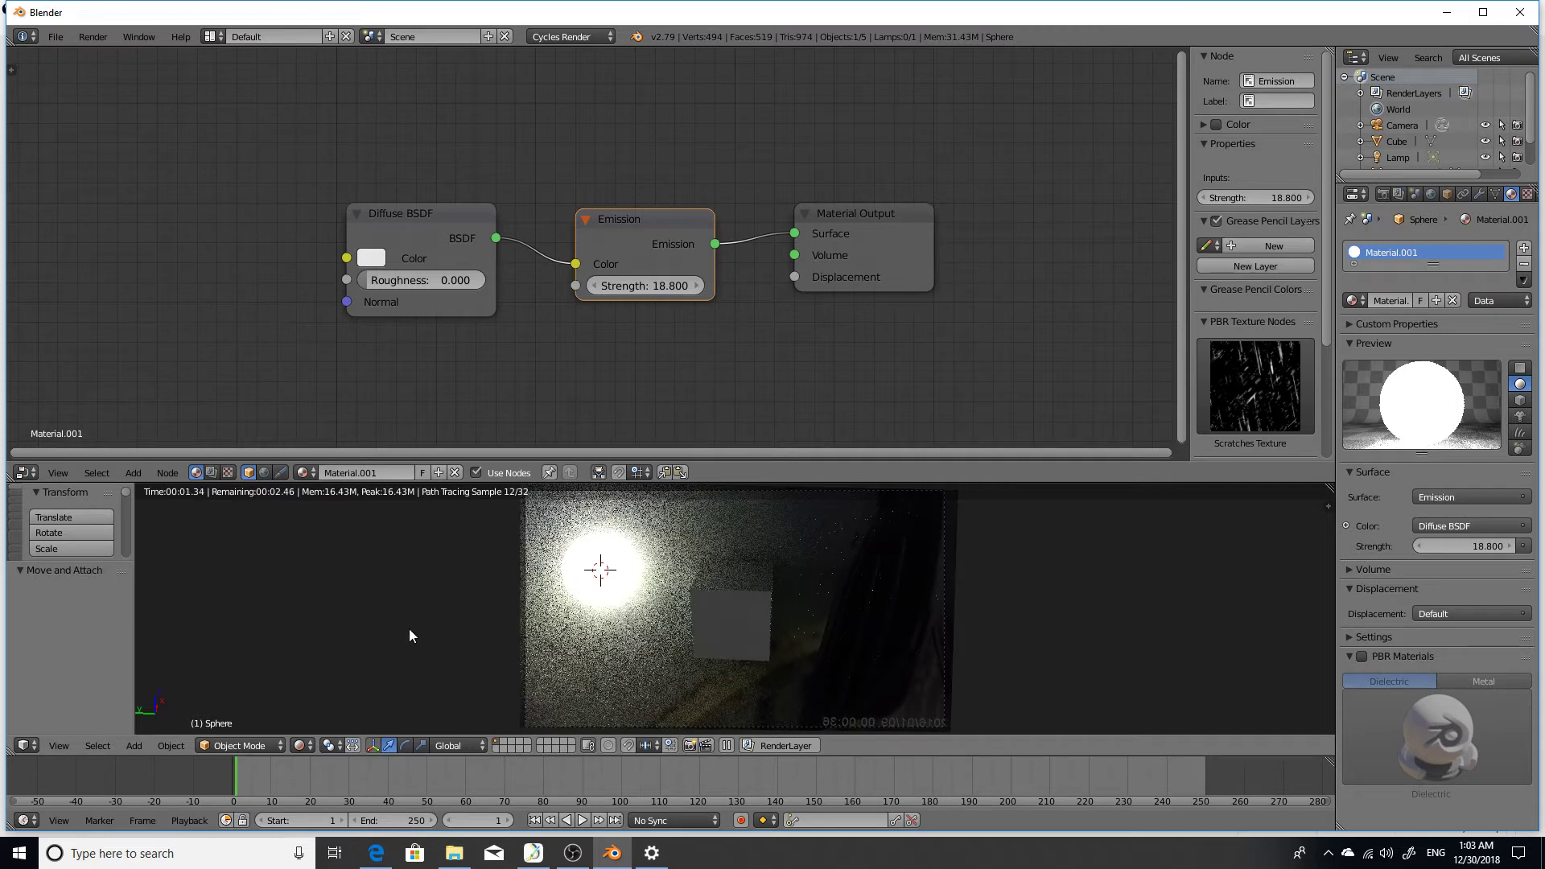
{"action": "right_click", "coordinate": [724, 619]}
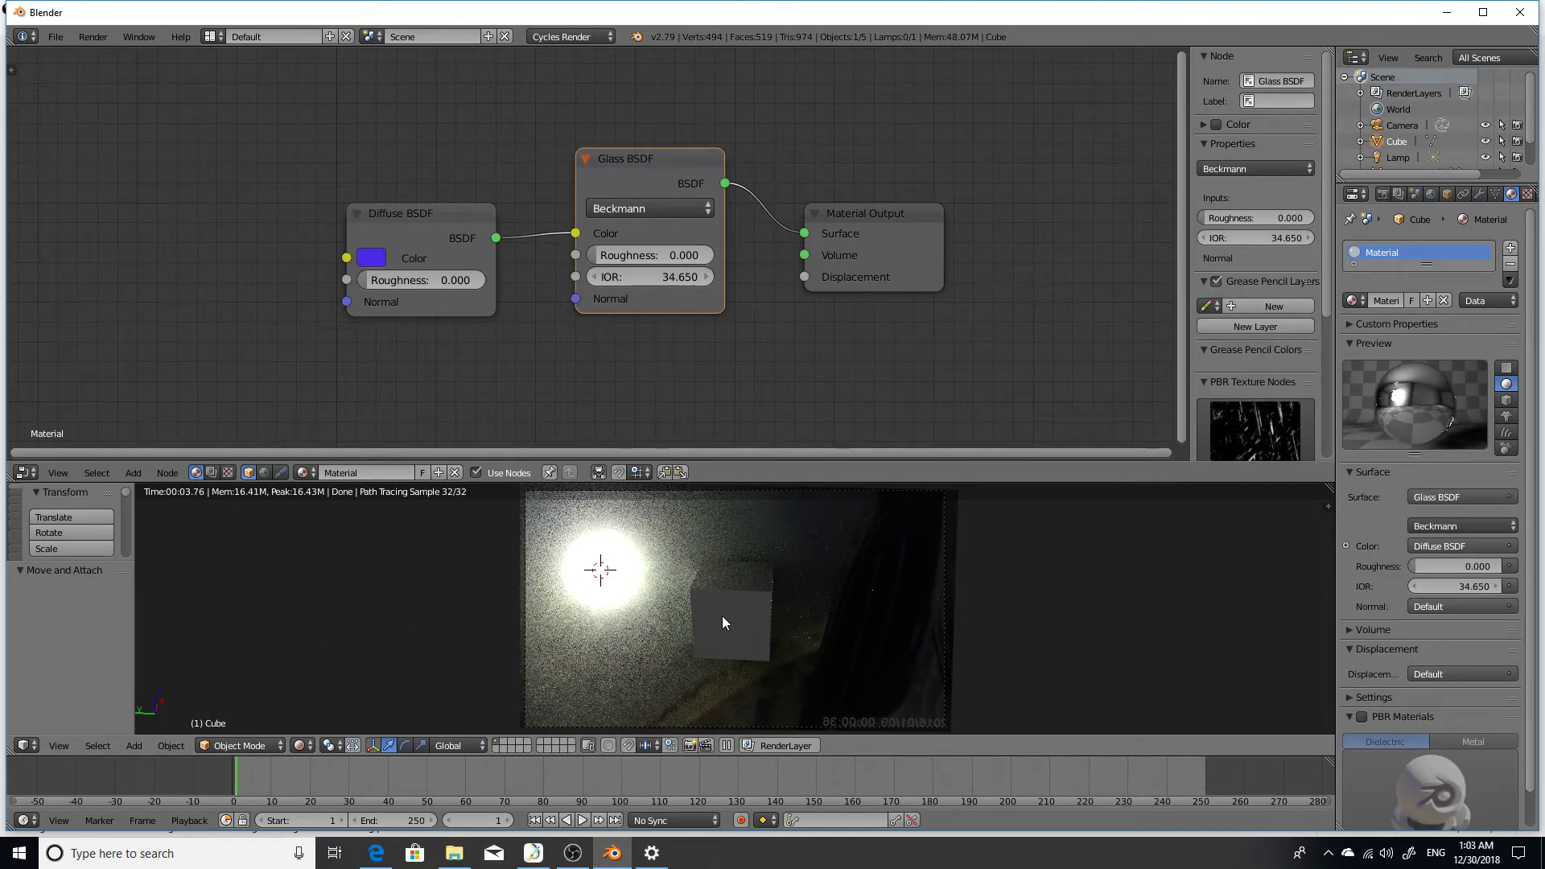
{"action": "scroll", "coordinate": [706, 615], "scroll_direction": "down", "scroll_amount": 1}
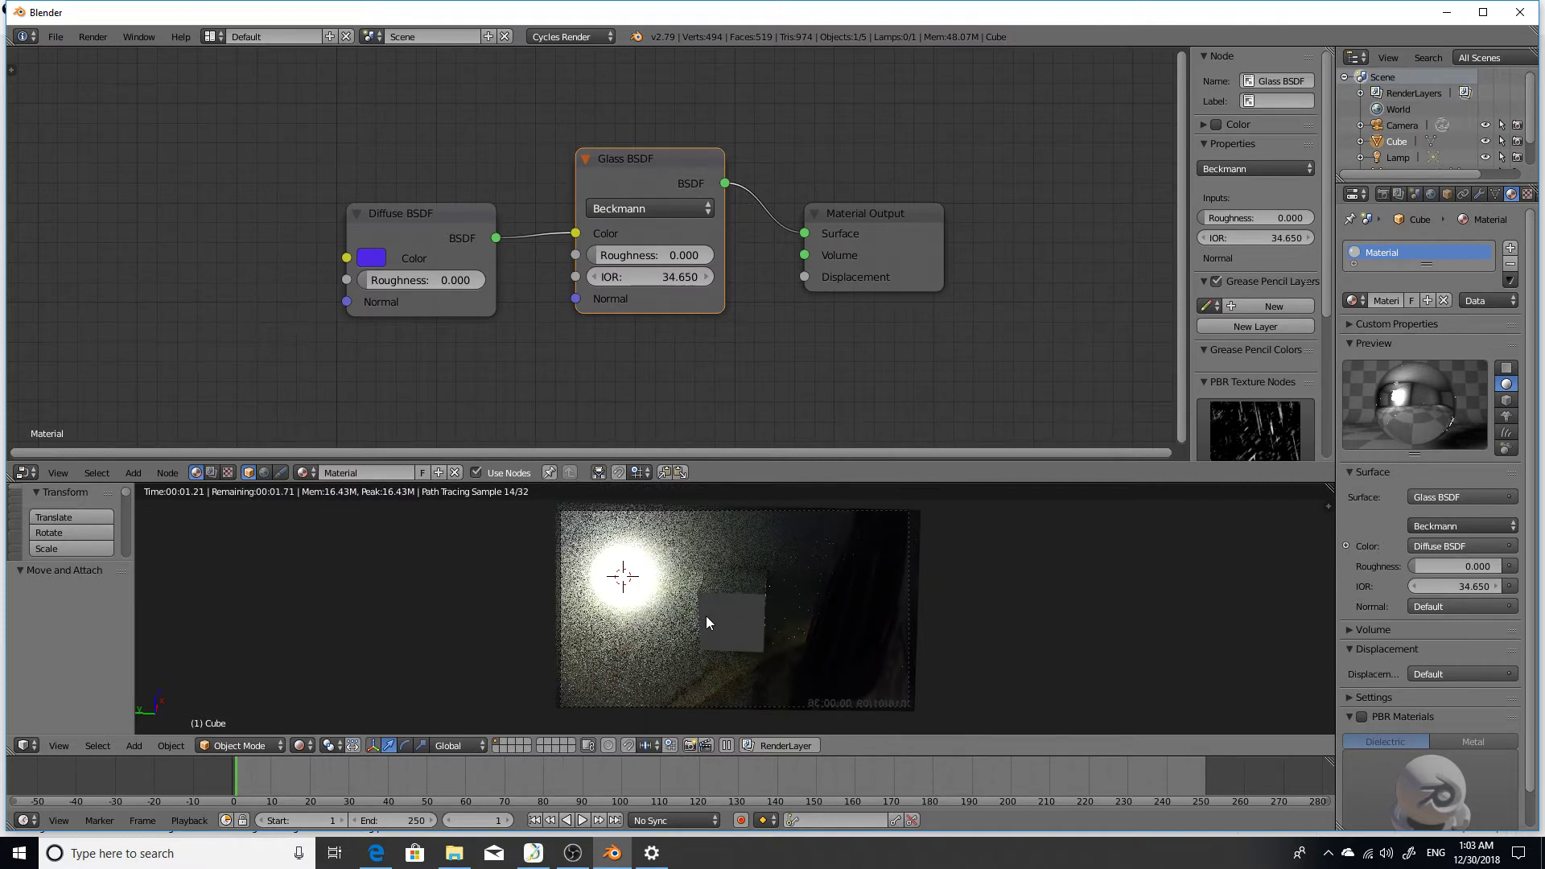
{"action": "key", "text": "shift+z"}
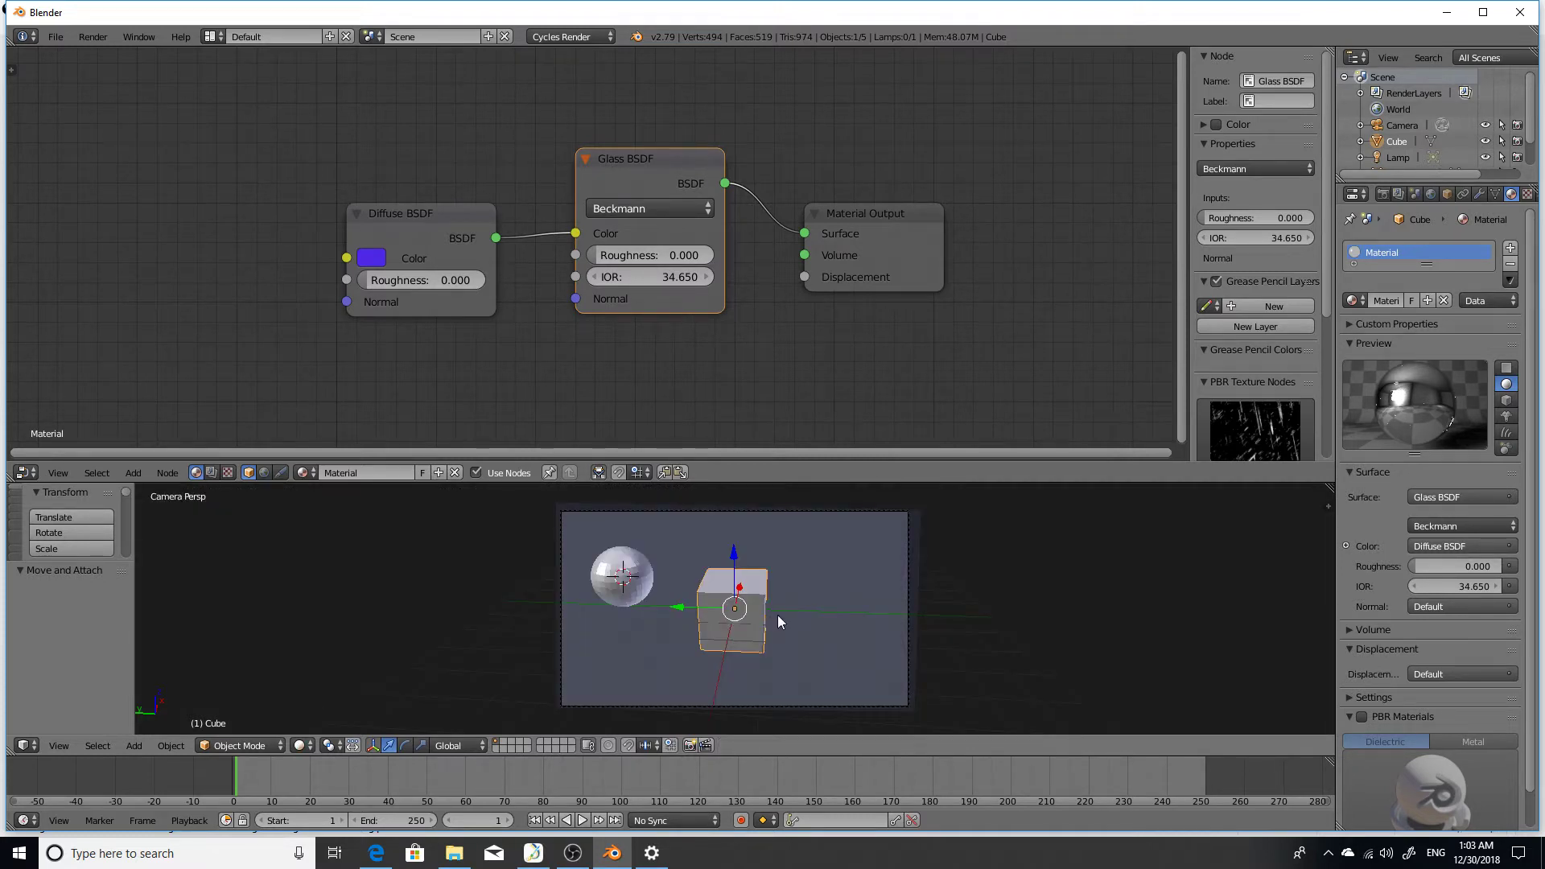
In front view, move the sphere slightly and the cube about 1.317 units along negative X, away from the video plane
{"action": "middle_click_drag", "start_coordinate": [778, 622], "coordinate": [779, 622]}
{"action": "key", "text": "KP_1"}
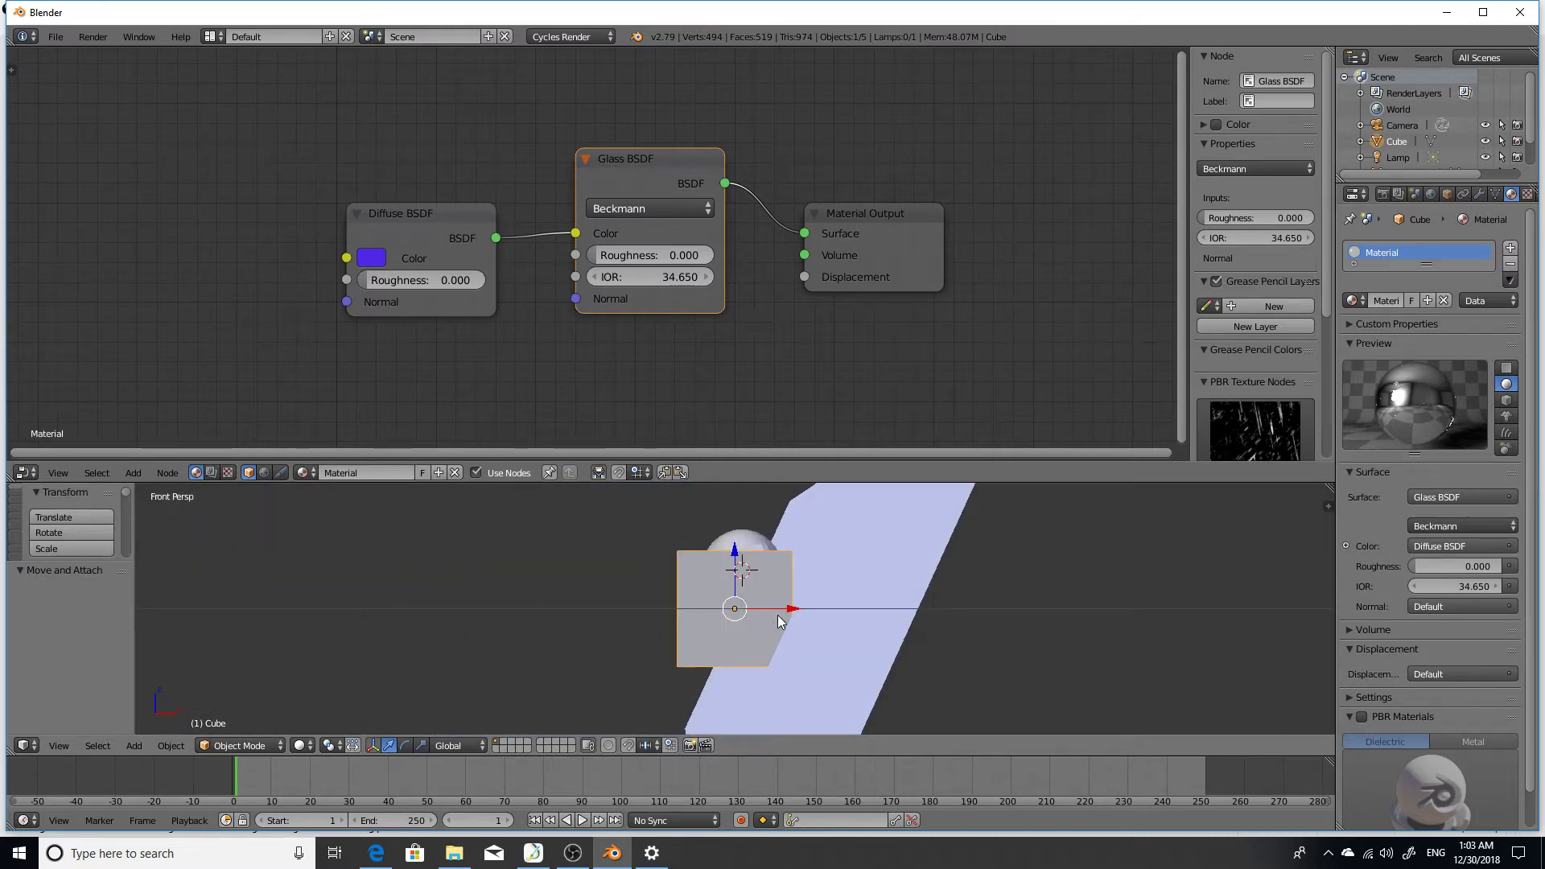
{"action": "right_click", "coordinate": [741, 596]}
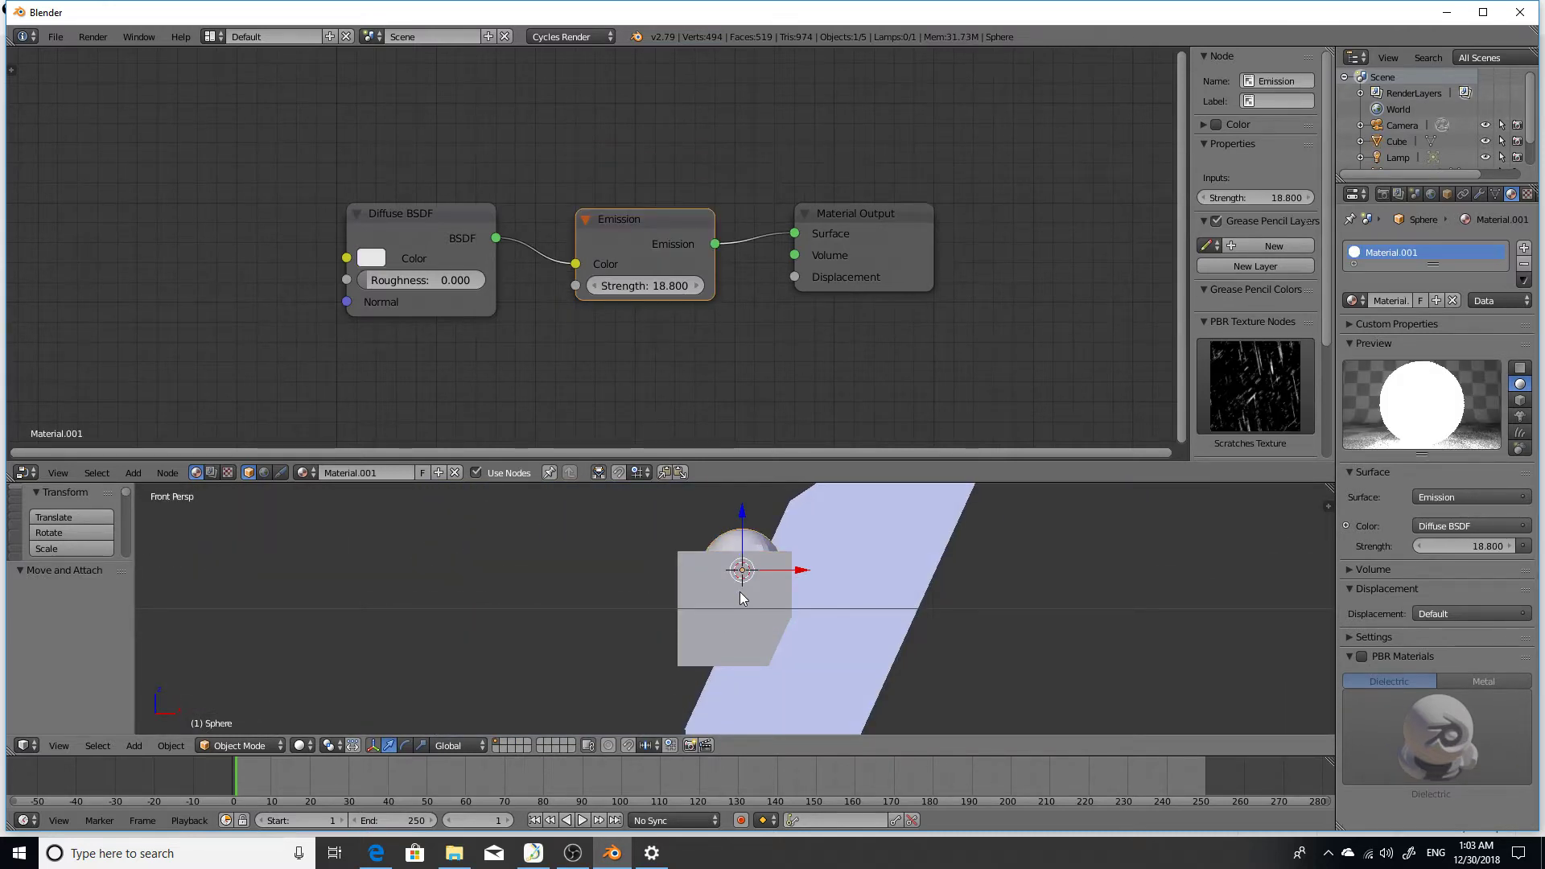
{"action": "left_click_drag", "start_coordinate": [801, 571], "coordinate": [716, 610]}
Rotate the video plane about -22.9° in front view so that it stands nearly upright behind the cube
{"action": "right_click", "coordinate": [778, 576]}
{"action": "right_click", "coordinate": [892, 560]}
{"action": "key", "text": "r"}
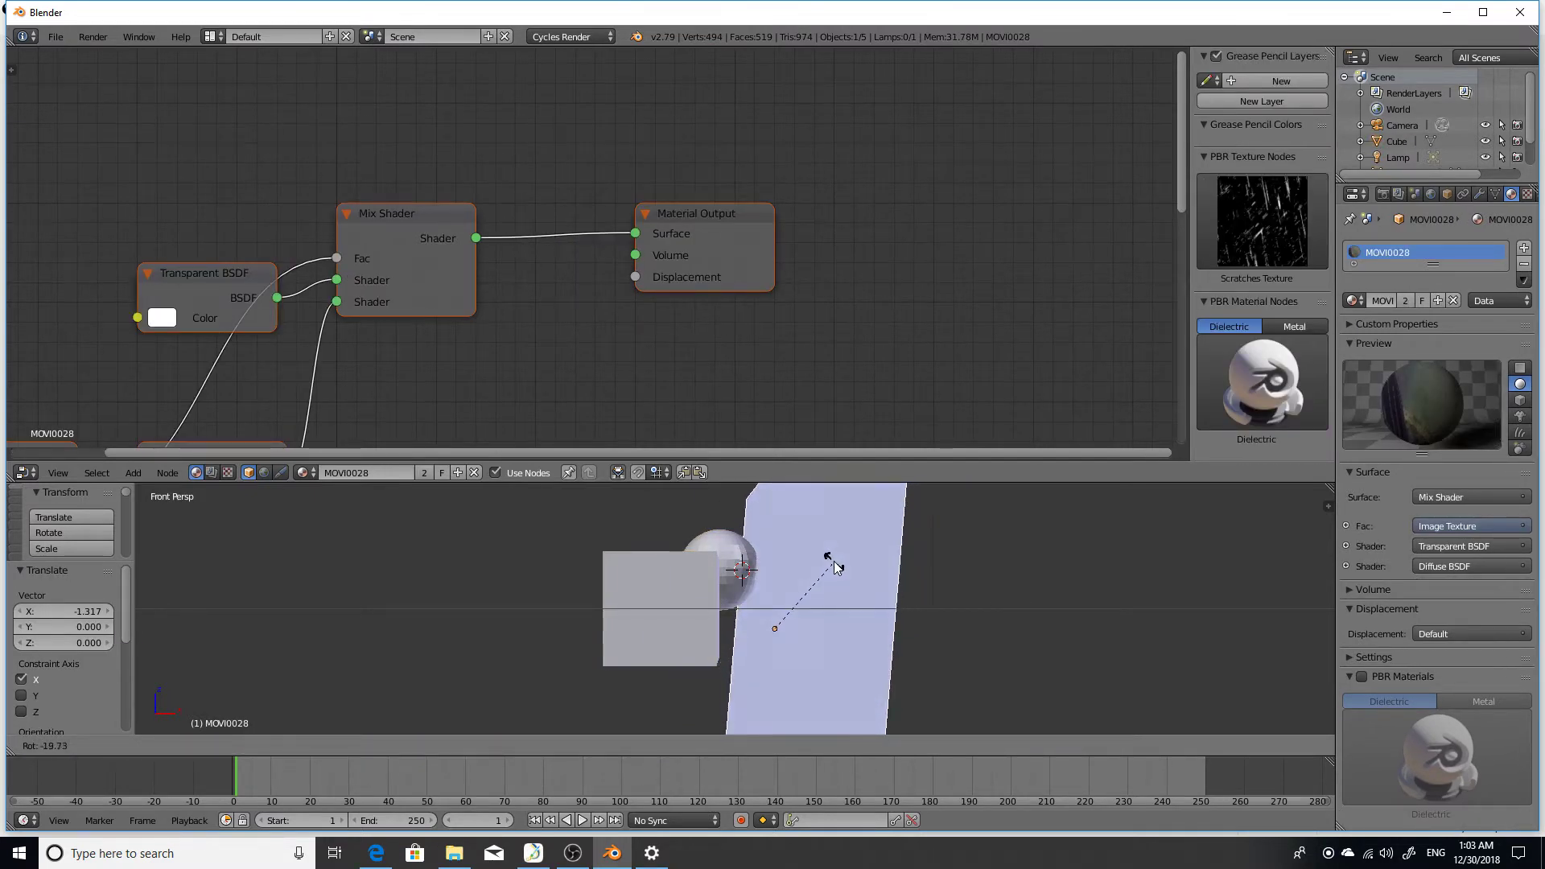
{"action": "left_click", "coordinate": [797, 564]}
{"action": "key", "text": "t"}
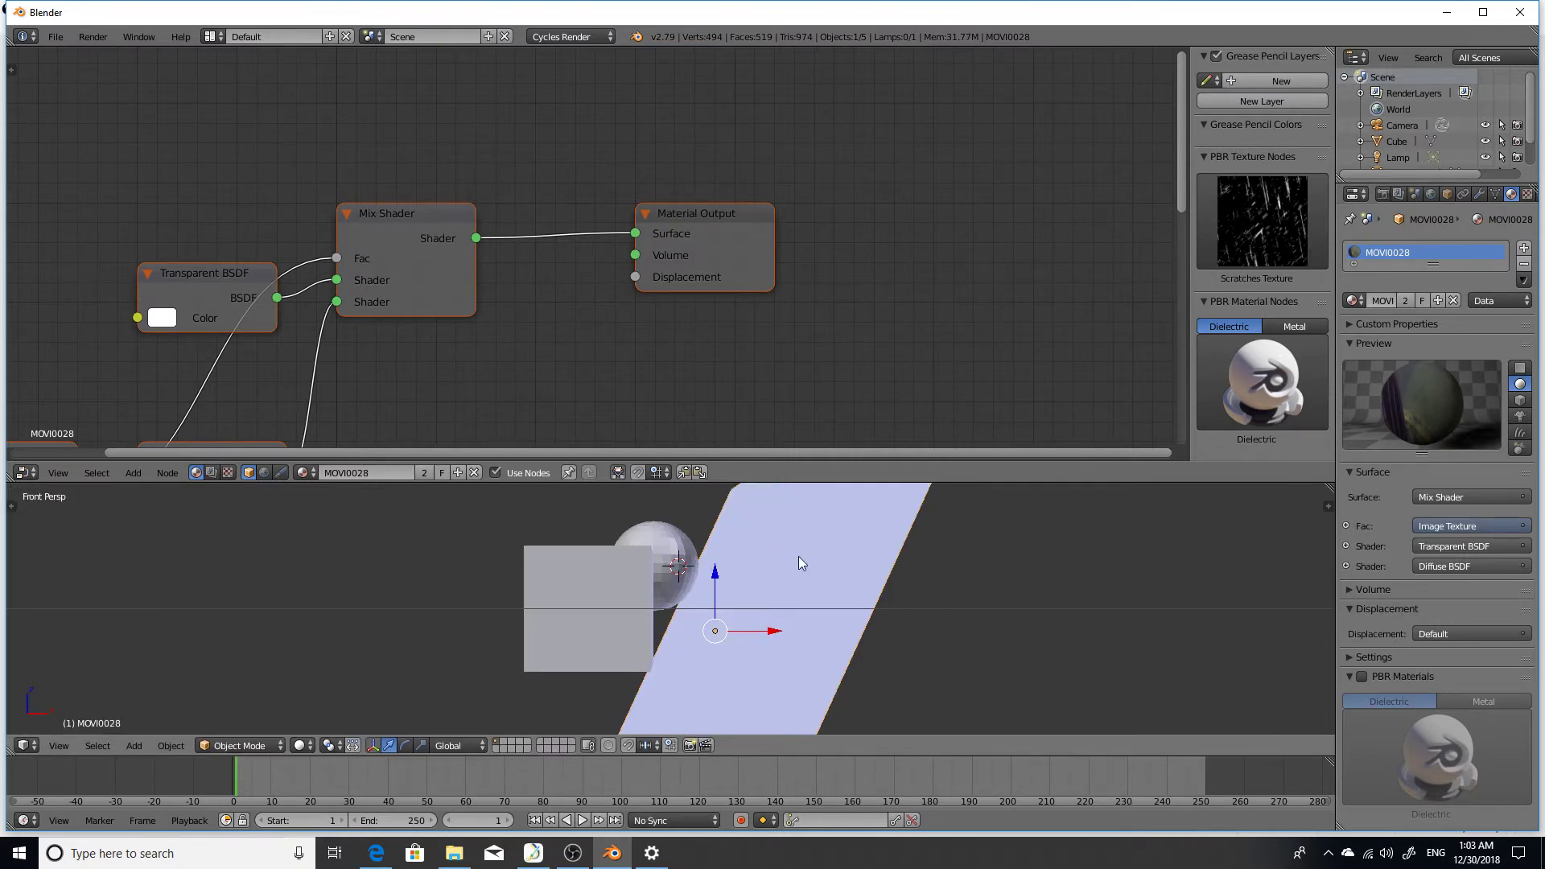
{"action": "key", "text": "t"}
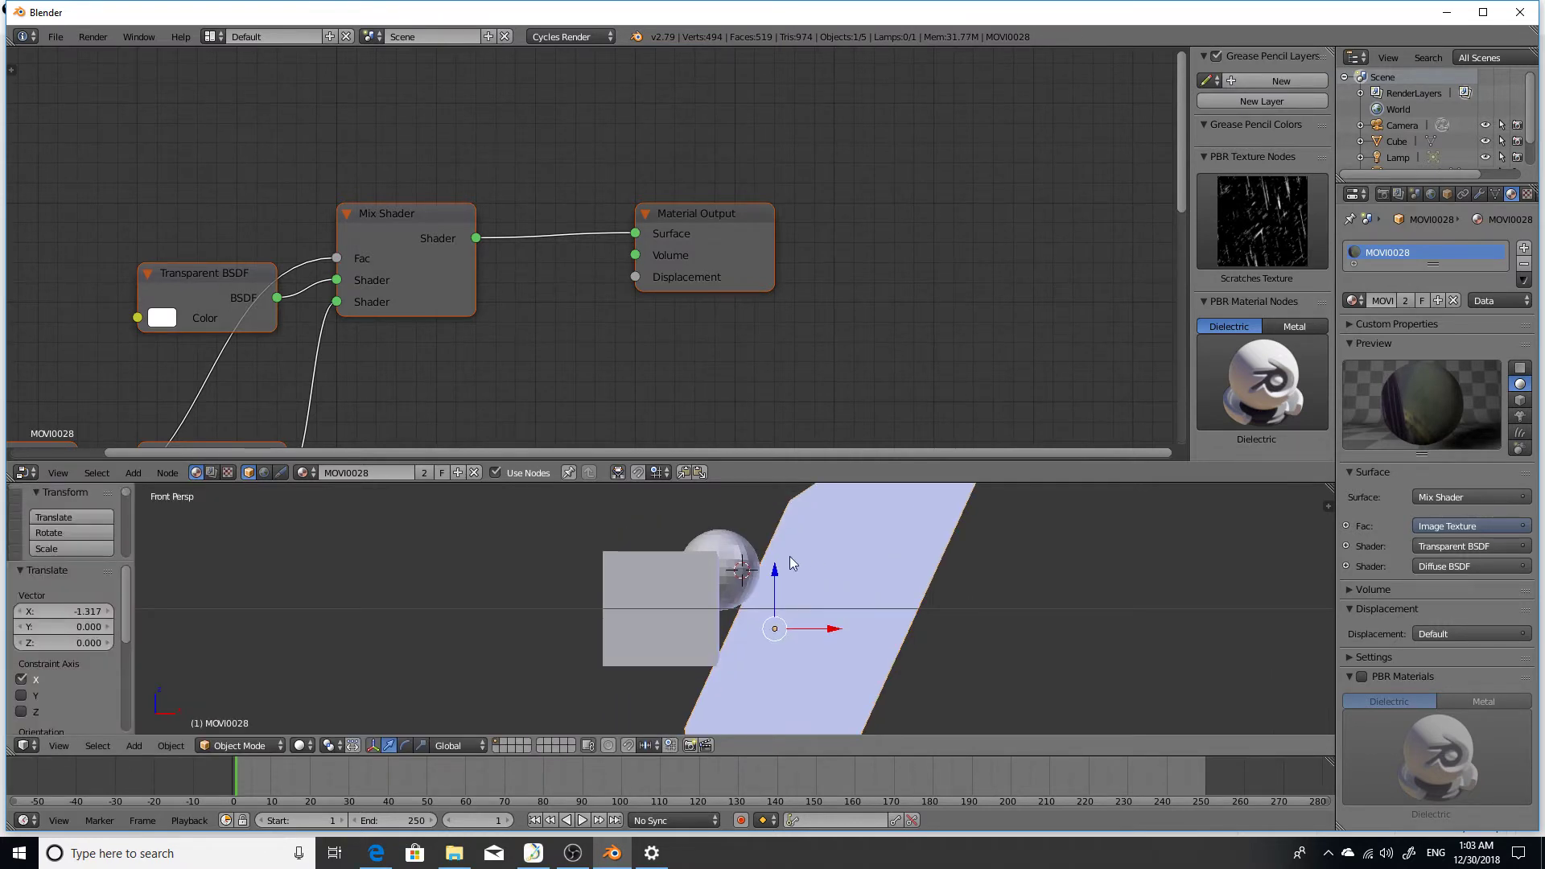
{"action": "key", "text": "r"}
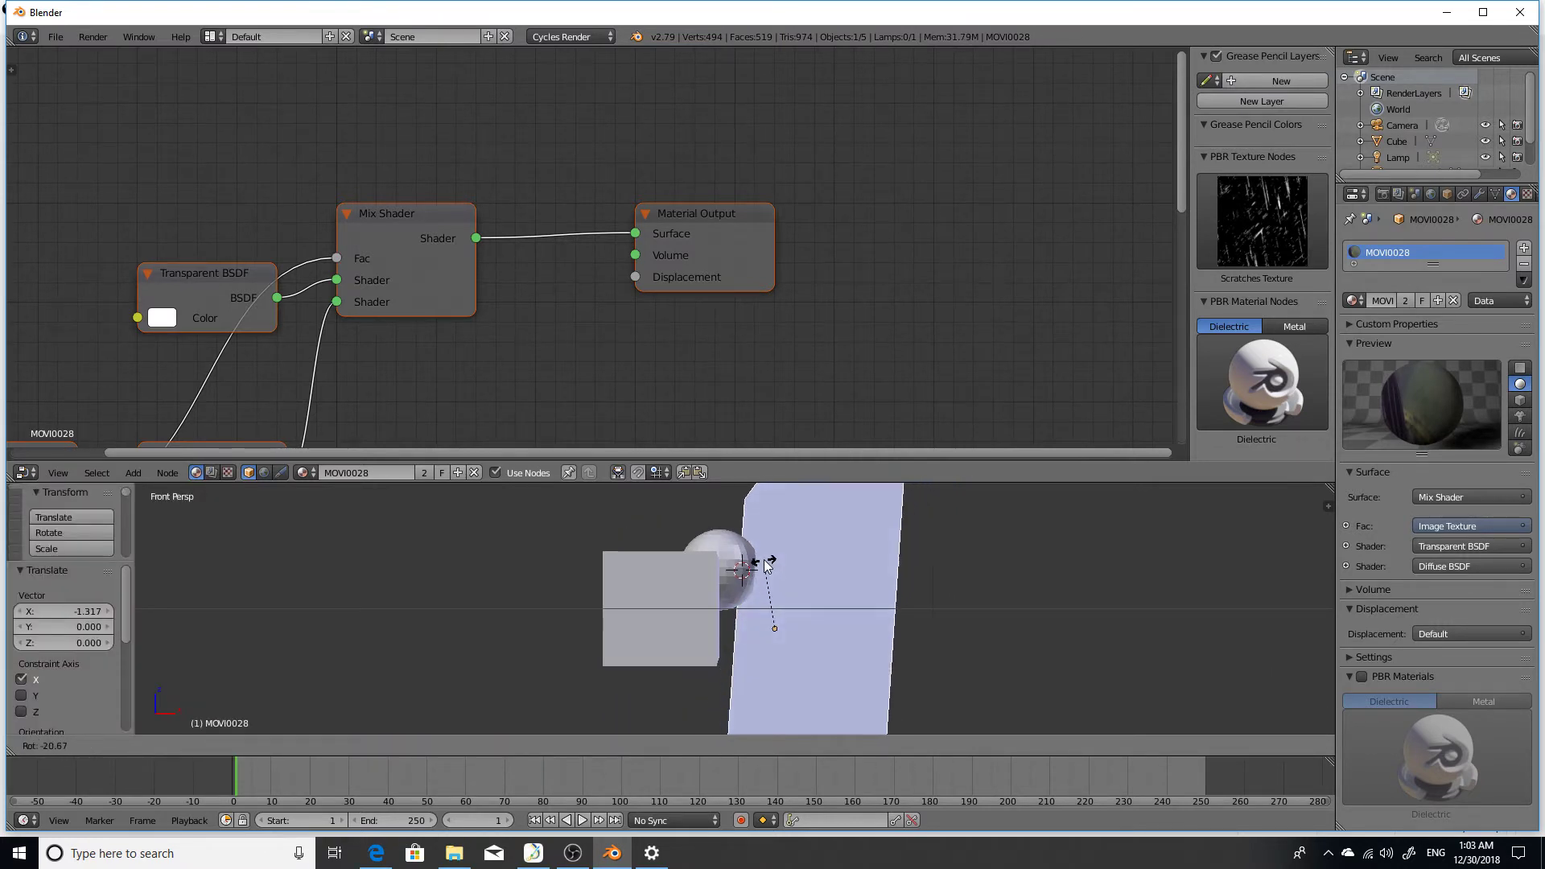
{"action": "left_click", "coordinate": [763, 567]}
Move the light sphere about -3.638 units along X and 0.139 along Z, to the side of the cube opposite the video plane
{"action": "right_click", "coordinate": [734, 558]}
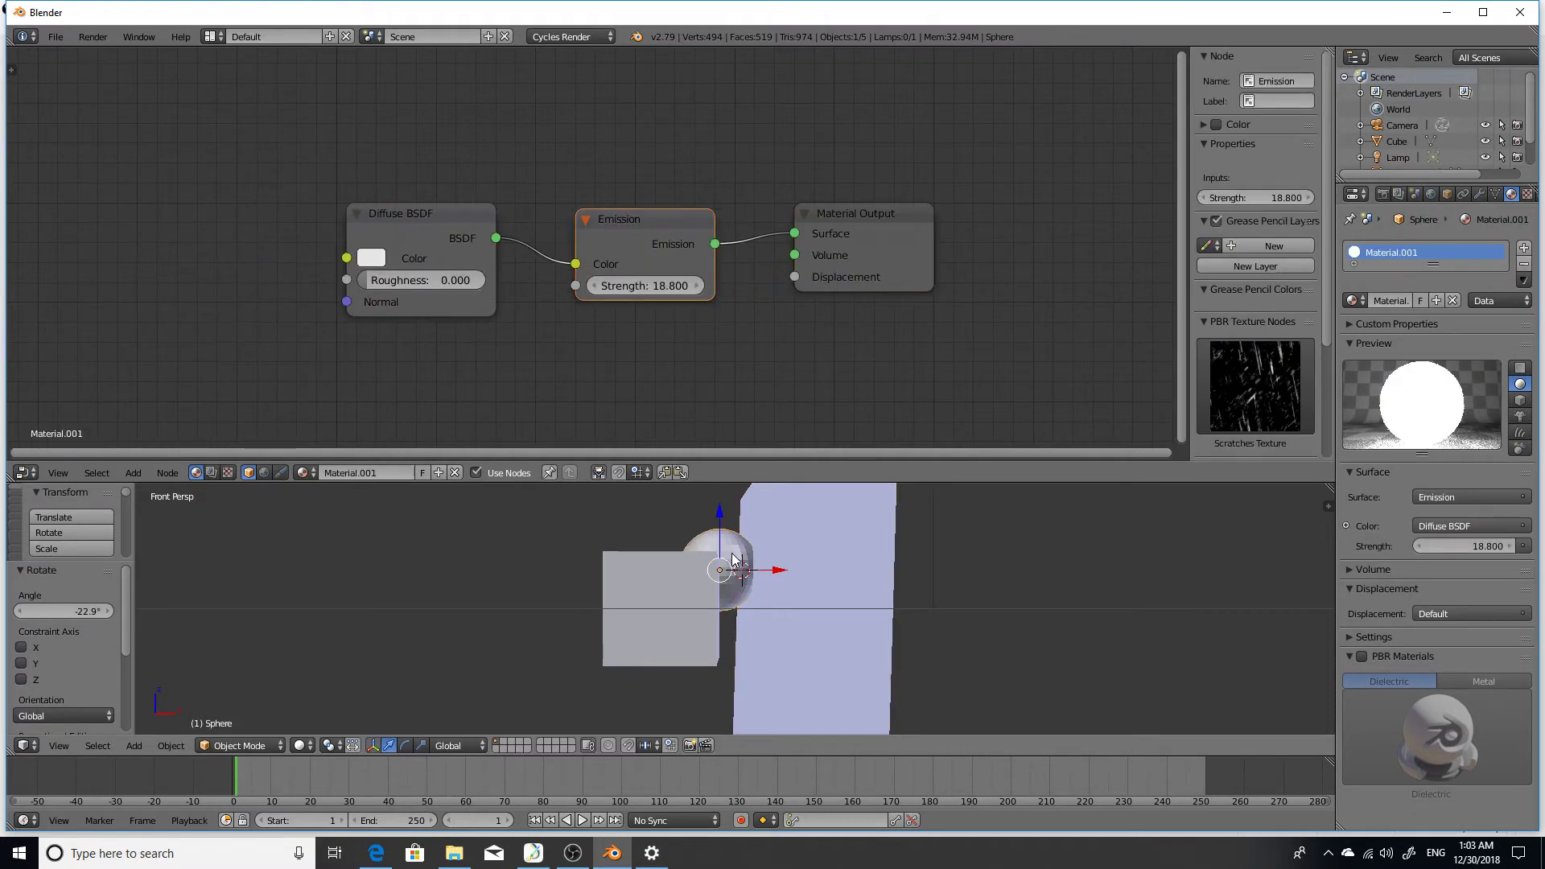
{"action": "key", "text": "g"}
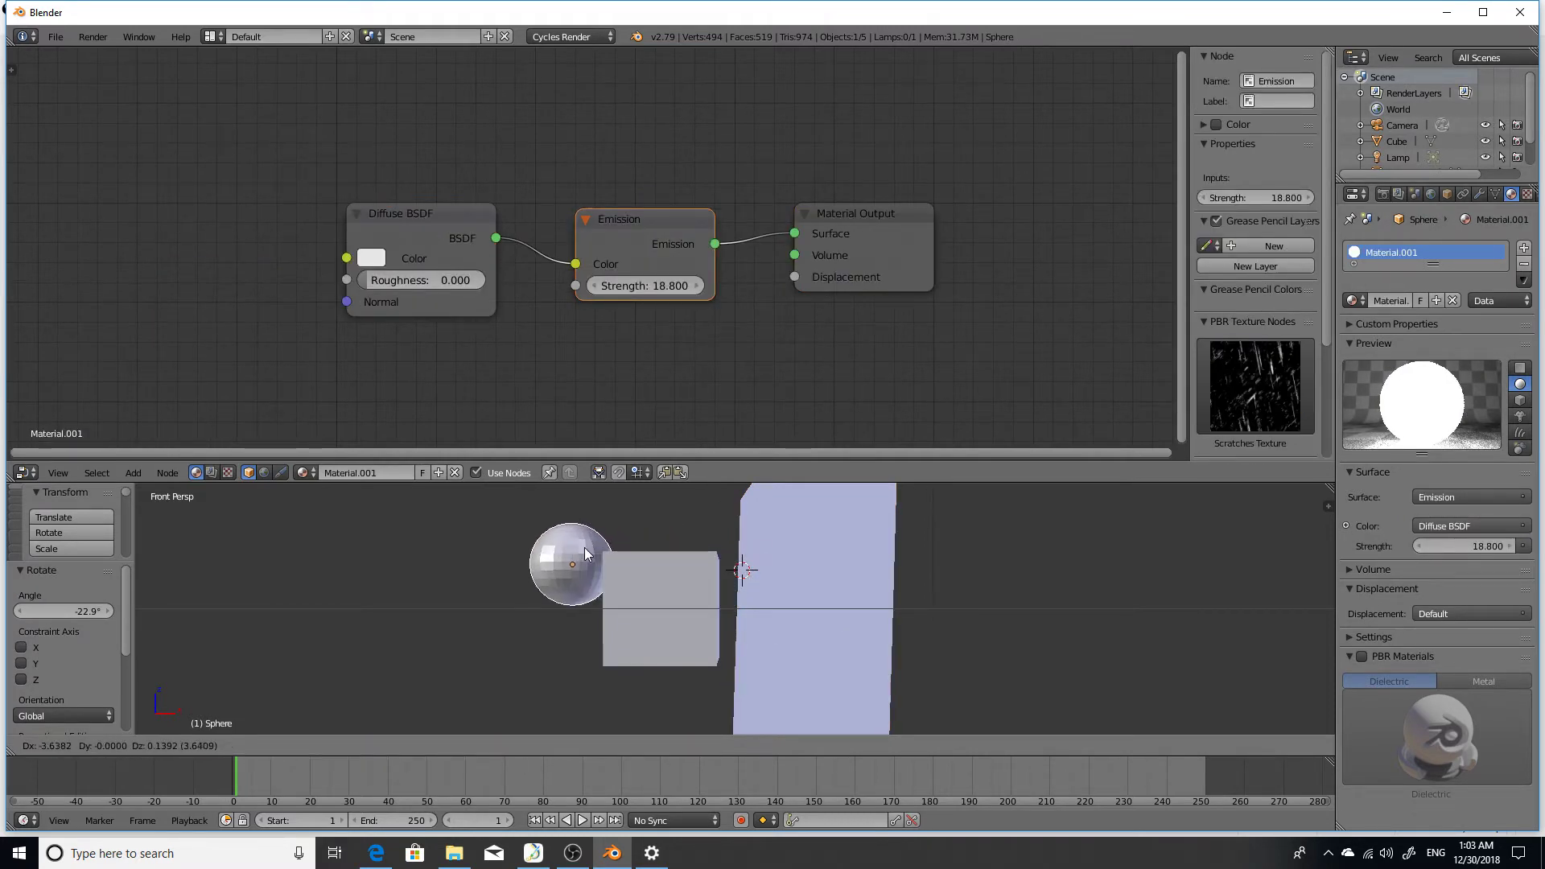
{"action": "left_click", "coordinate": [585, 548]}
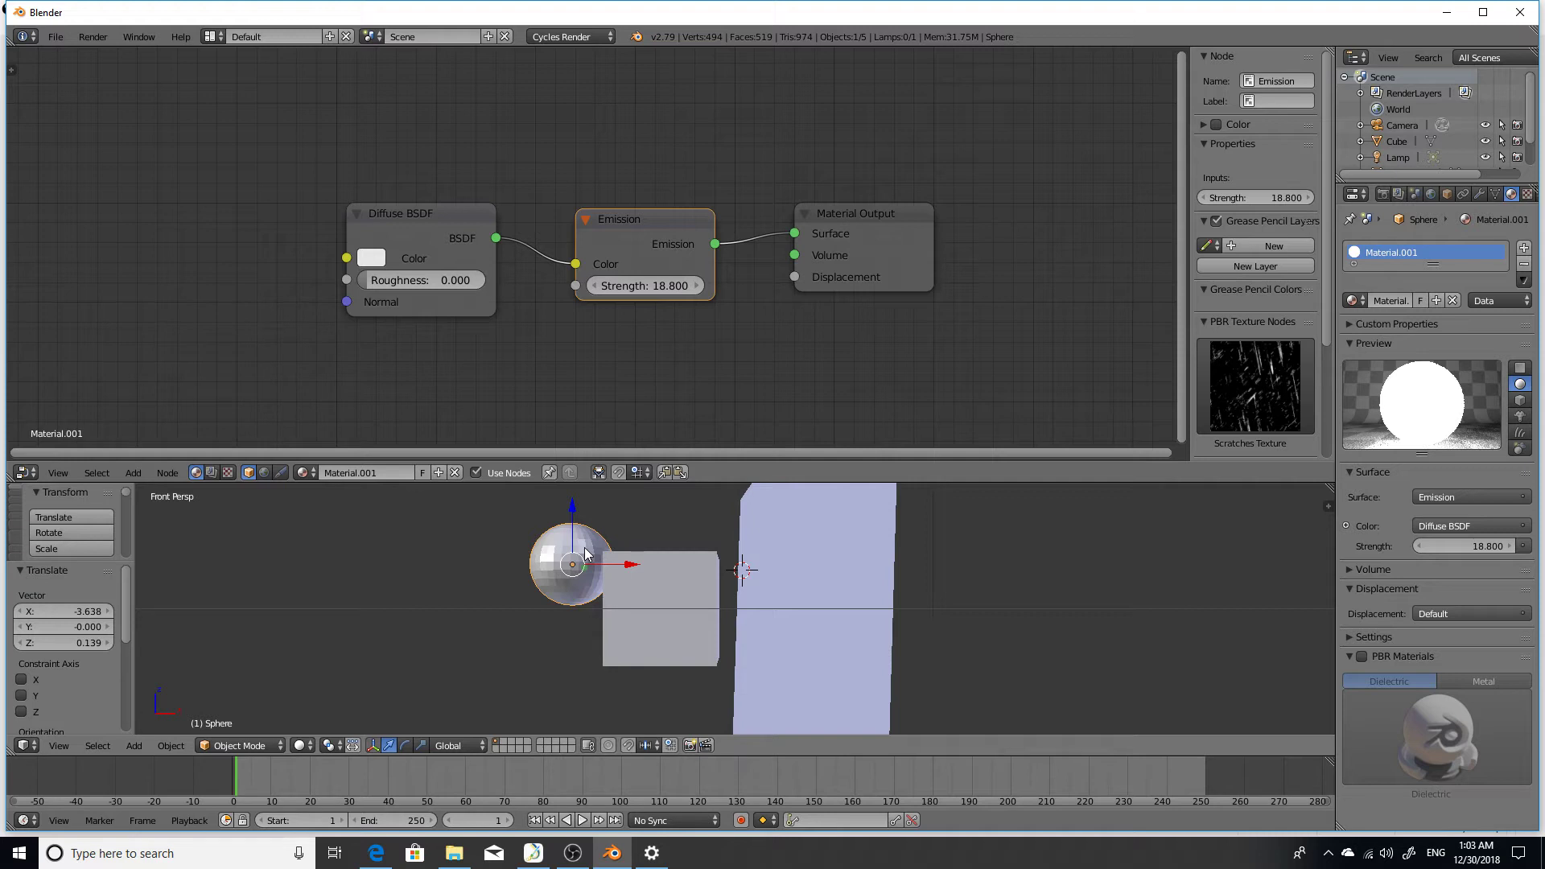
Show the 3D view in Rendered shading and orbit it to look past the cube toward the video plane
{"action": "scroll", "coordinate": [616, 585], "scroll_direction": "down", "scroll_amount": 1}
{"action": "scroll", "coordinate": [618, 586], "scroll_direction": "up", "scroll_amount": 2}
{"action": "scroll", "coordinate": [617, 587], "scroll_direction": "down", "scroll_amount": 4}
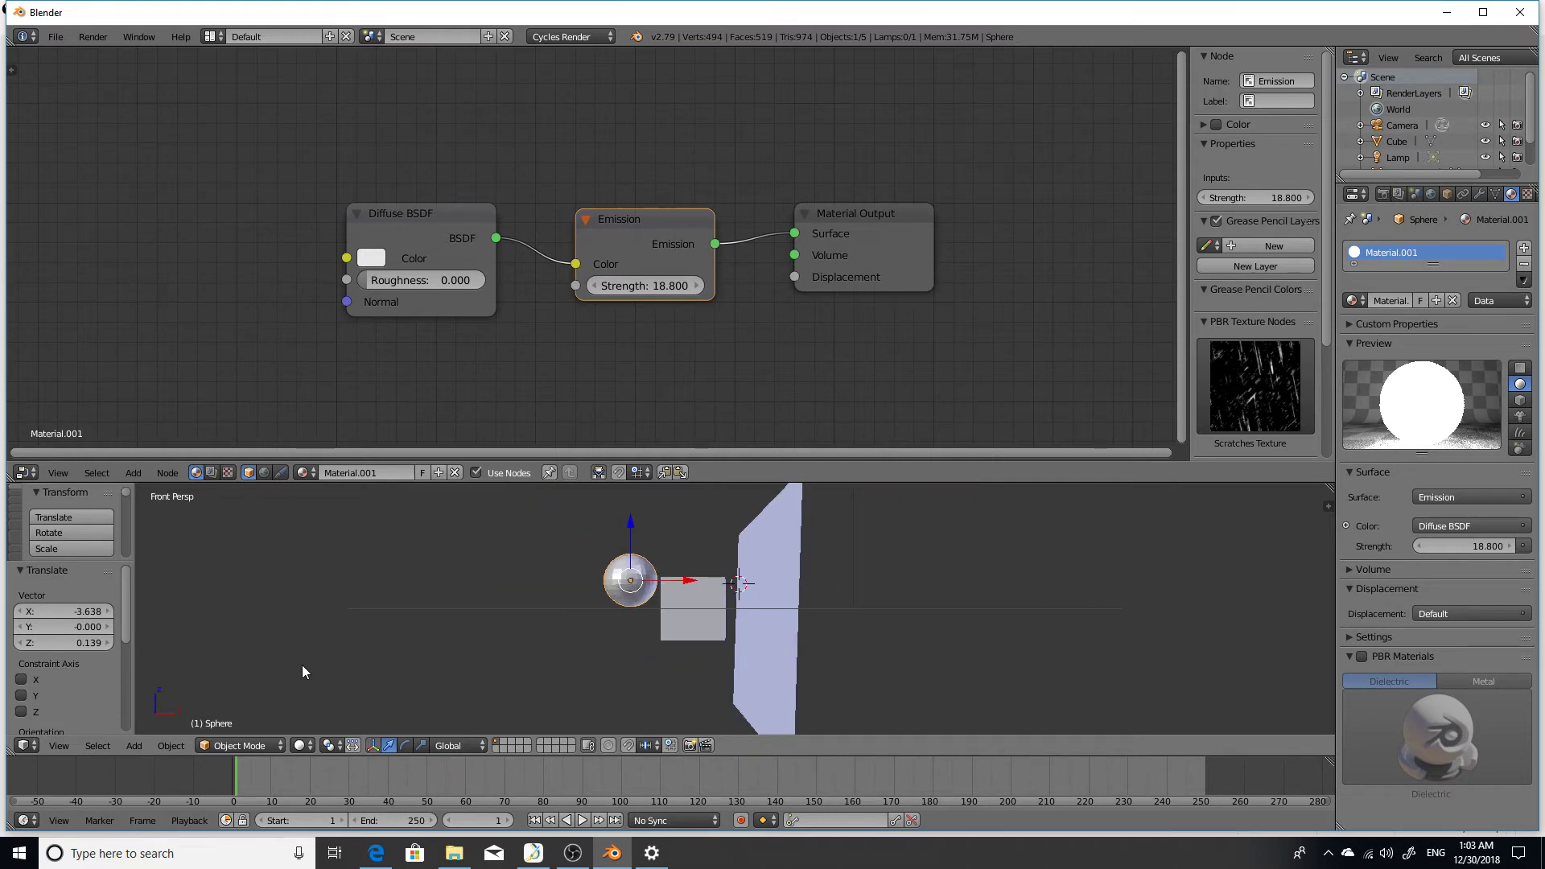
{"action": "left_click", "coordinate": [303, 745]}
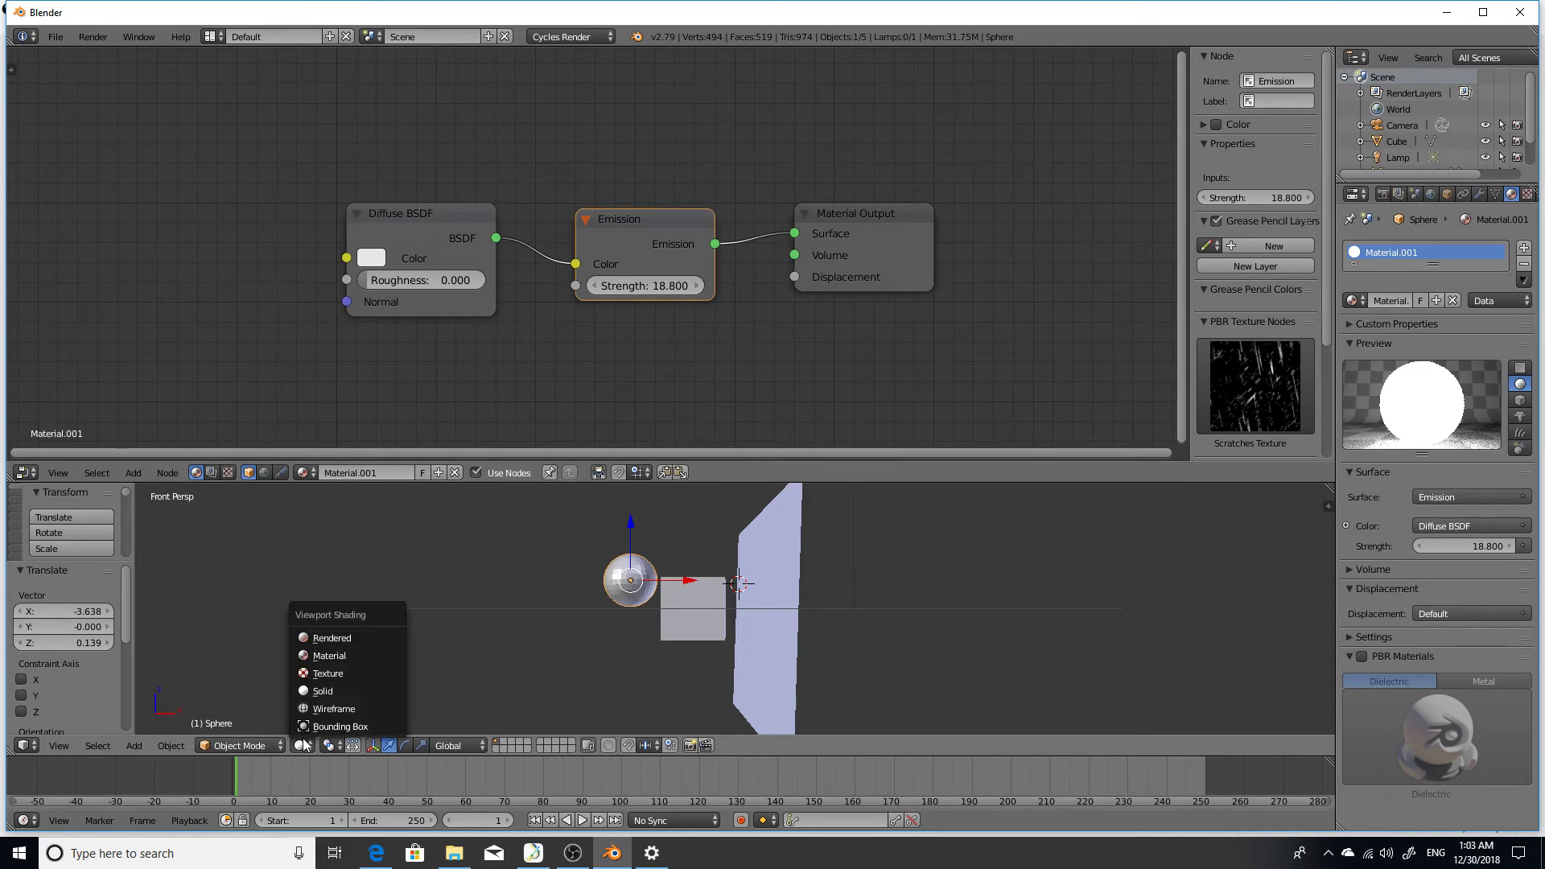
{"action": "left_click", "coordinate": [321, 691]}
{"action": "left_click", "coordinate": [303, 746]}
{"action": "left_click", "coordinate": [315, 635]}
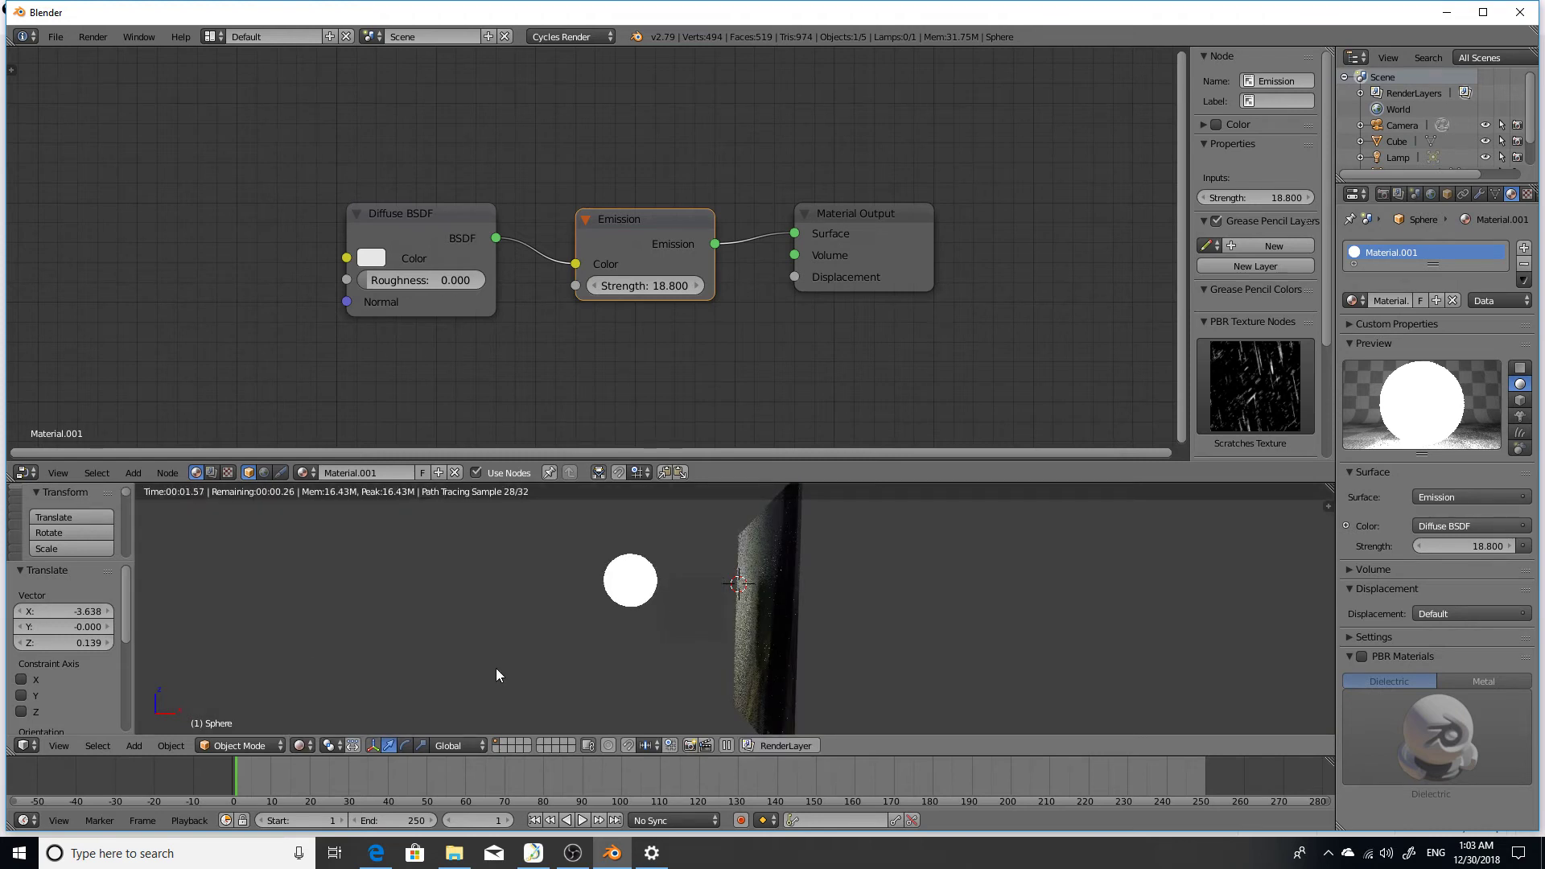
{"action": "key", "text": "KP_4"}
{"action": "key", "text": "KP_4"}
{"action": "key", "text": "KP_4"}
{"action": "key", "text": "KP_4"}
{"action": "key", "text": "KP_4"}
{"action": "key", "text": "KP_4"}
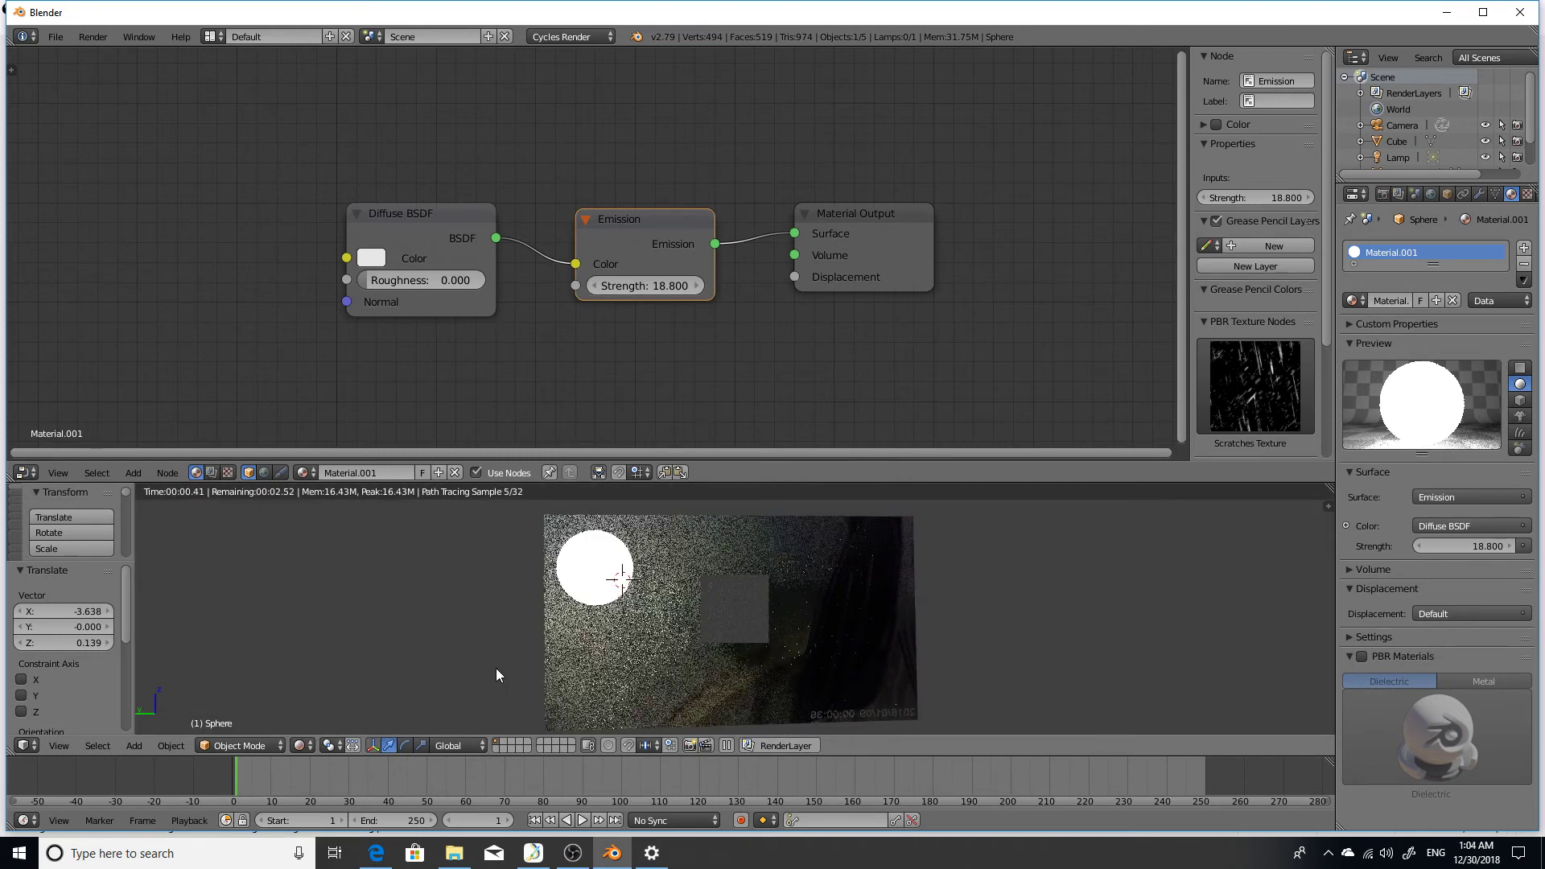
Set the cube's Glass BSDF to a roughness of 0.625 and an IOR of 47.650
{"action": "right_click", "coordinate": [684, 659]}
{"action": "left_click_drag", "start_coordinate": [618, 258], "coordinate": [640, 259]}
{"action": "left_click_drag", "start_coordinate": [422, 280], "coordinate": [439, 280]}
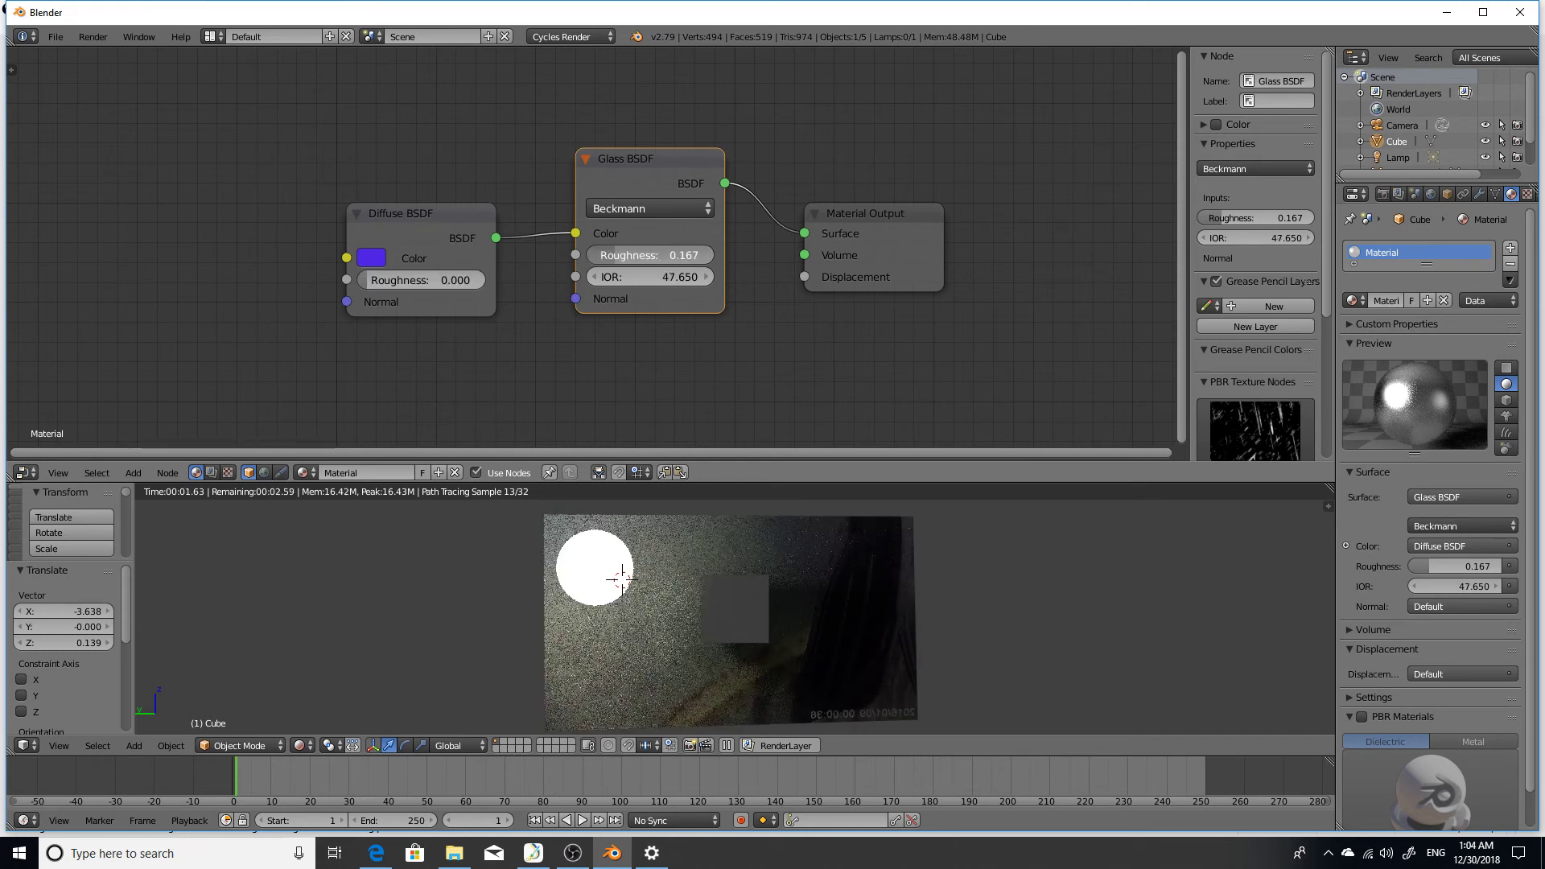
{"action": "left_click_drag", "start_coordinate": [650, 255], "coordinate": [665, 255]}
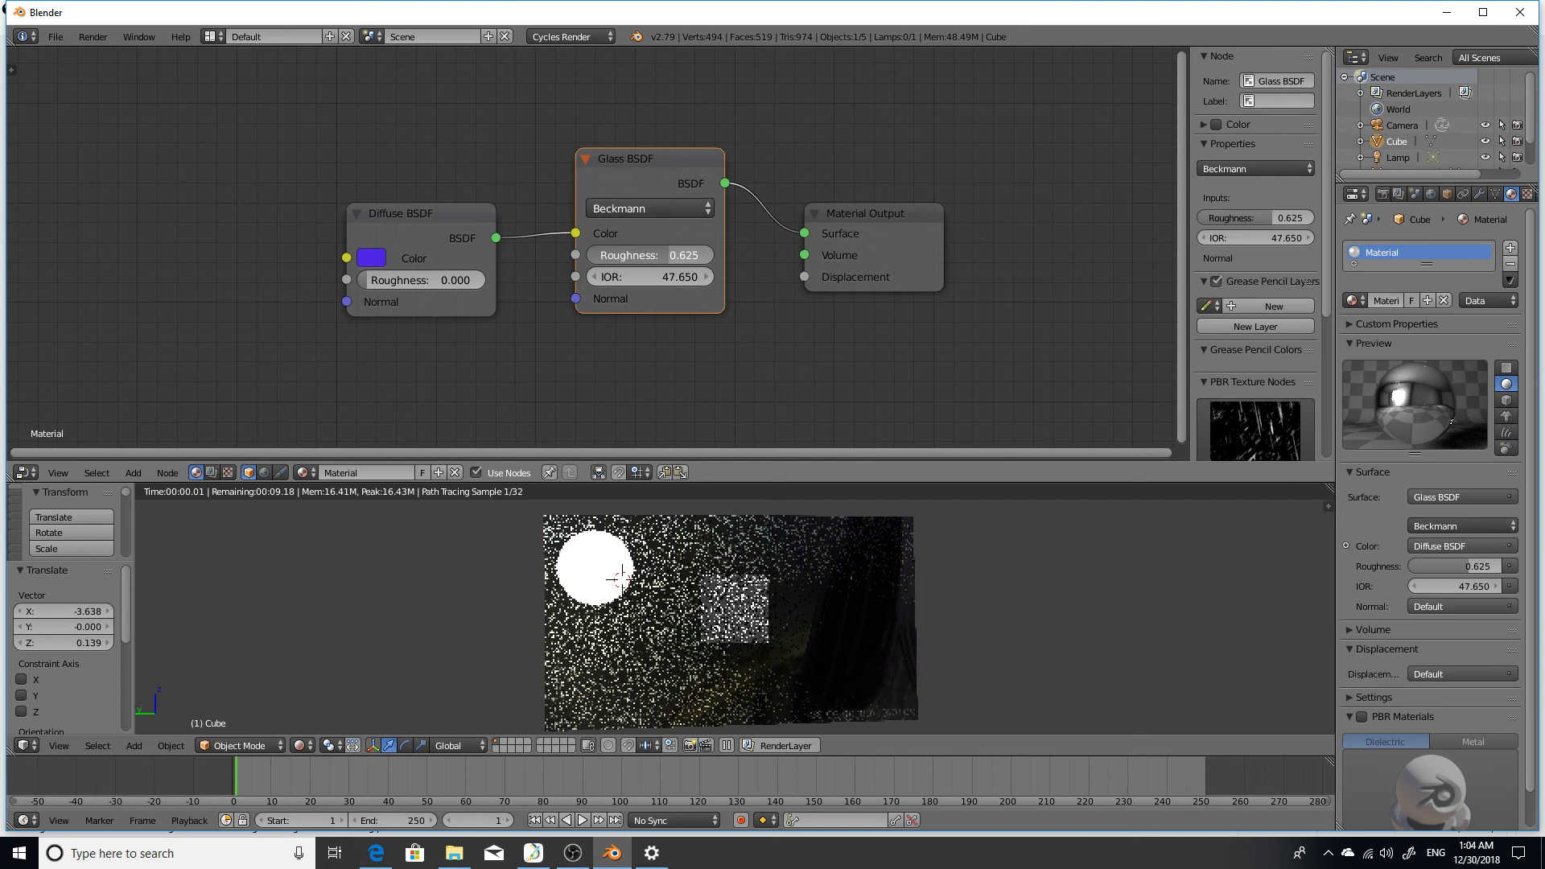